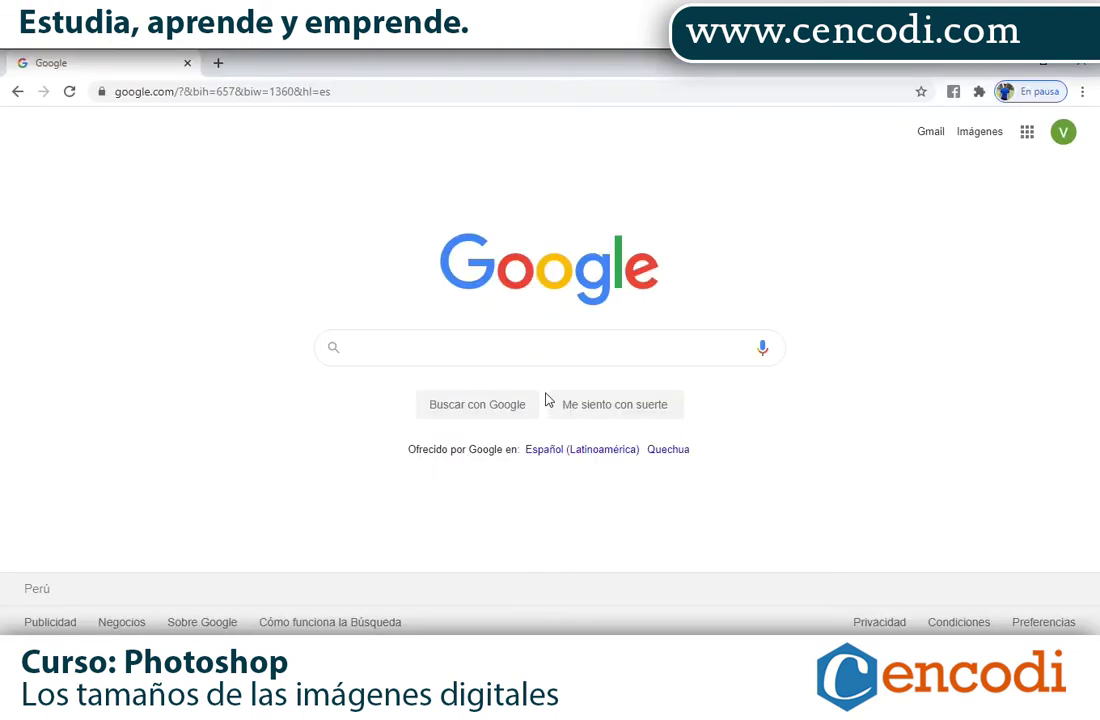
- Search Google Images for 'gatos' and scroll through the grid of cat photos
left_click(501, 360)
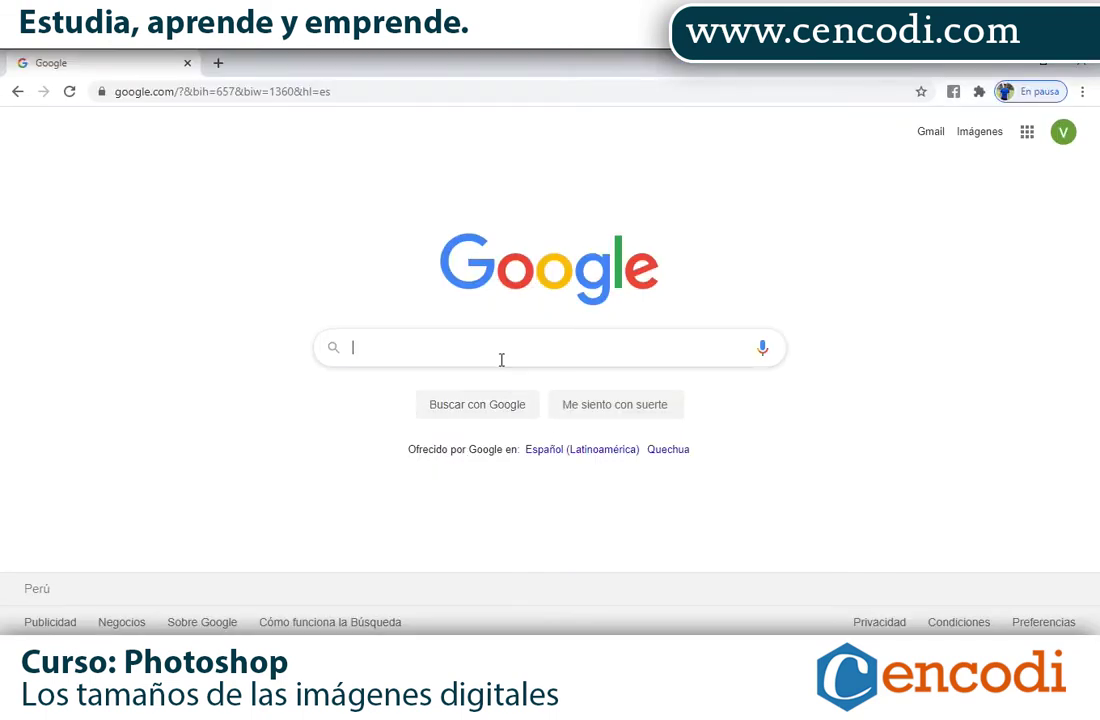
type("gatos")
key("Return")
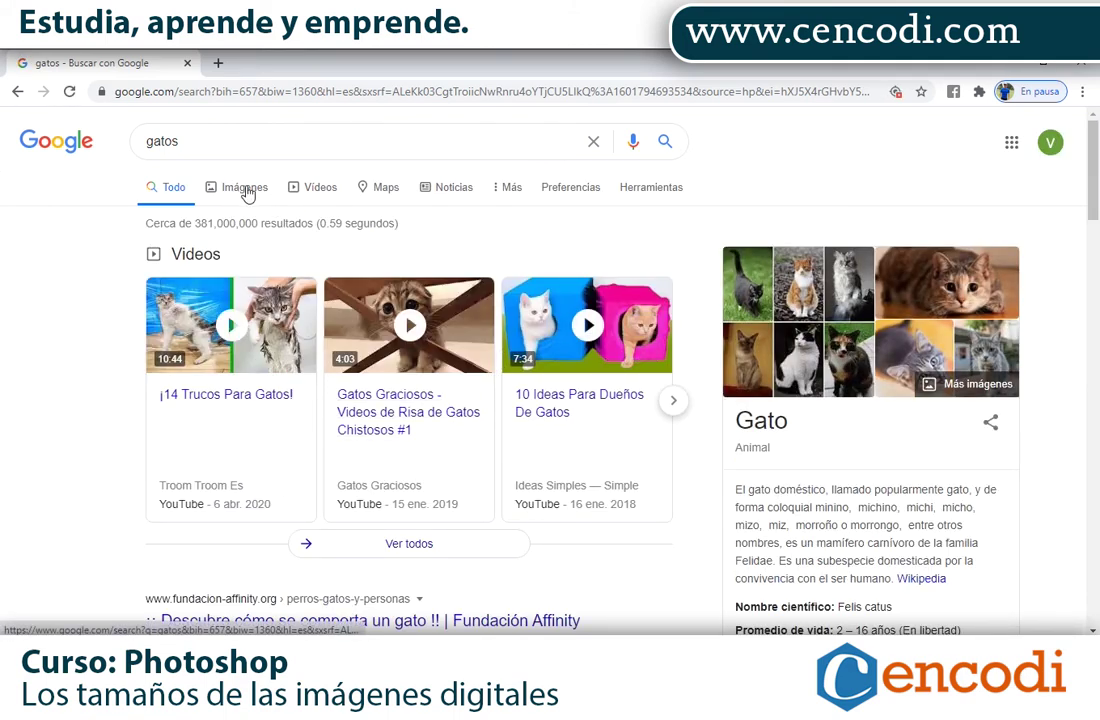
left_click(216, 190)
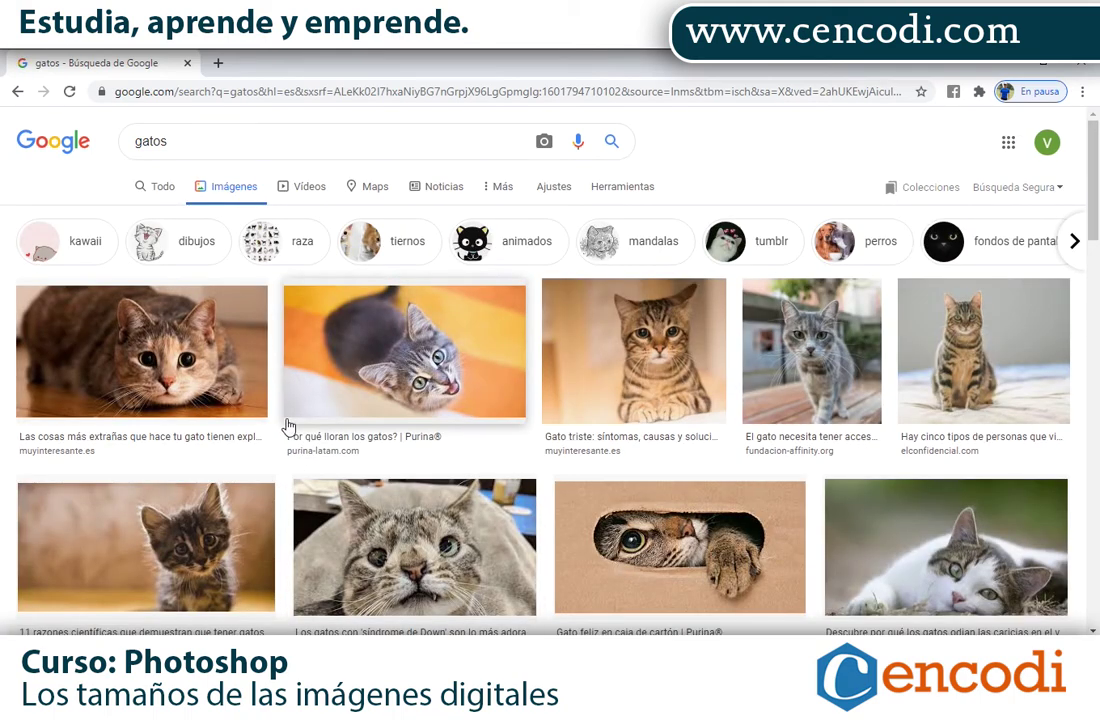
scroll(500, 440, "down", 2)
scroll(500, 440, "down", 1)
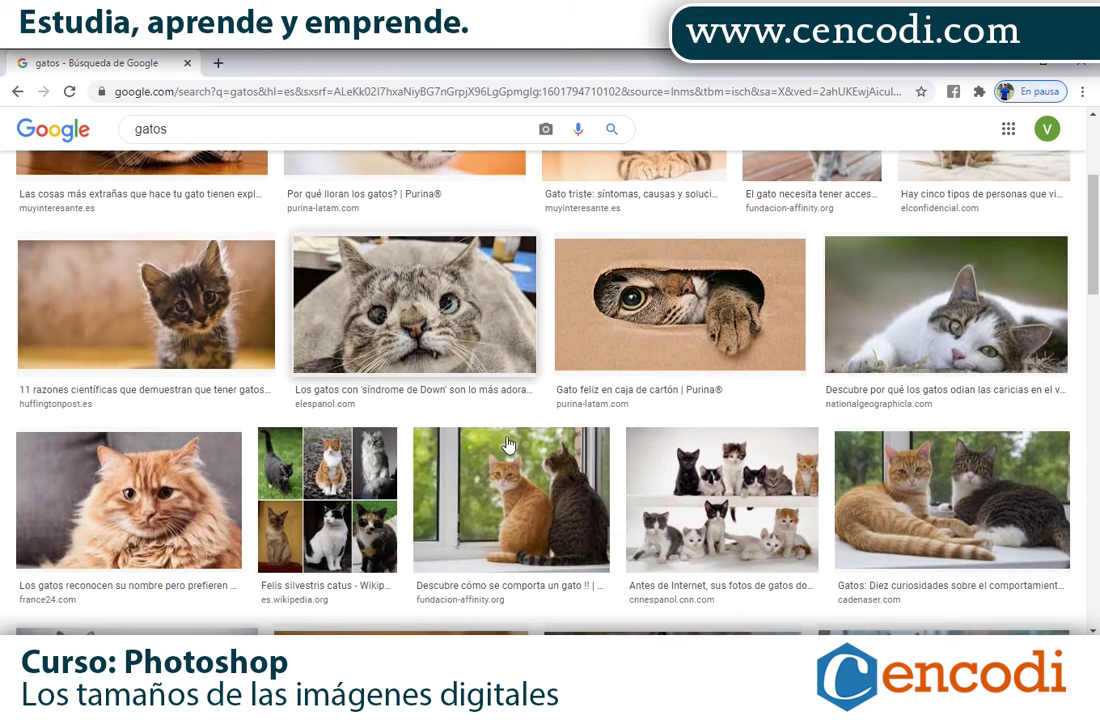
scroll(383, 420, "up", 3)
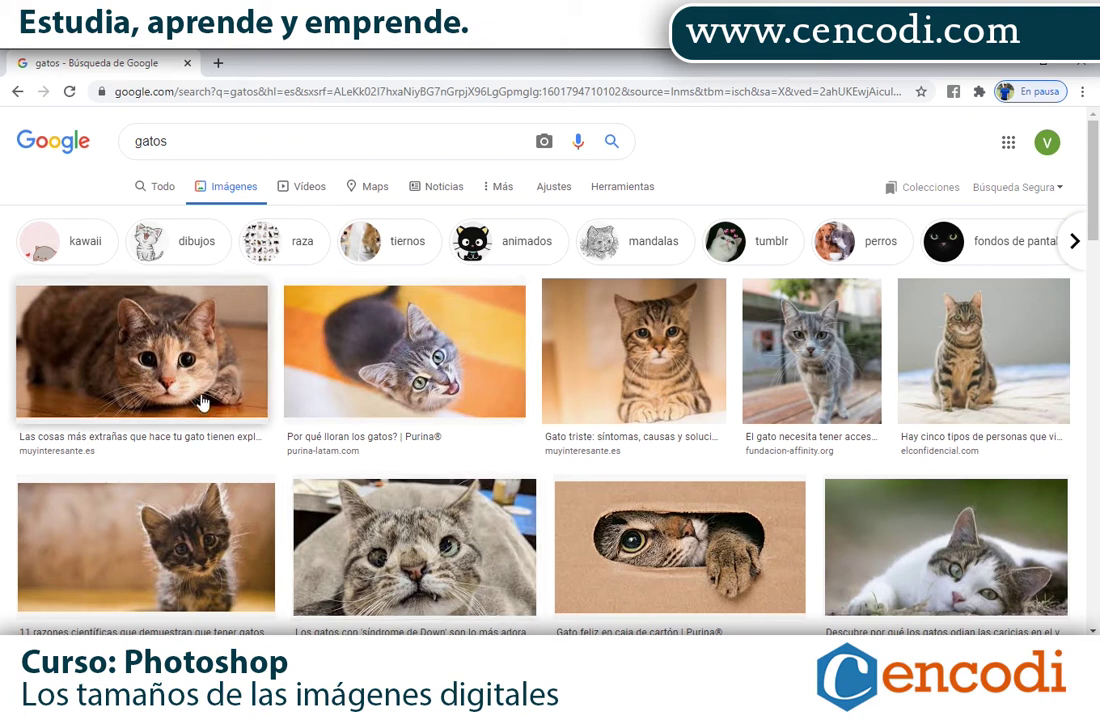
- Preview the first cat photo larger and scroll through its panel
left_click(170, 342)
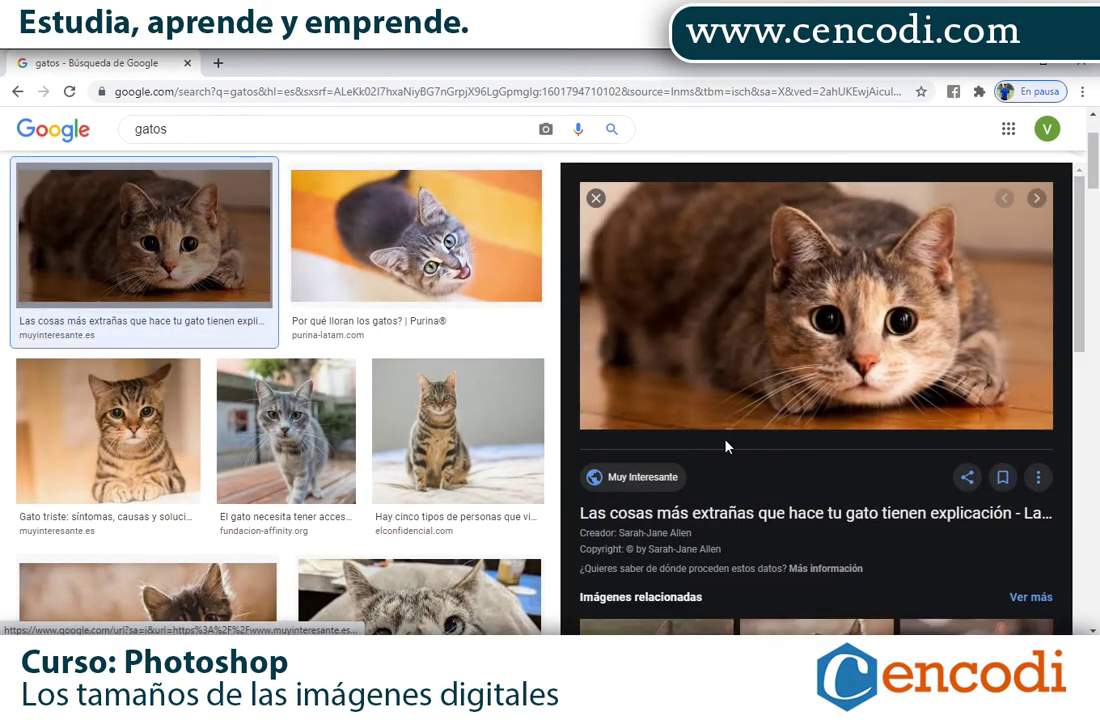
mouse_move(816, 305)
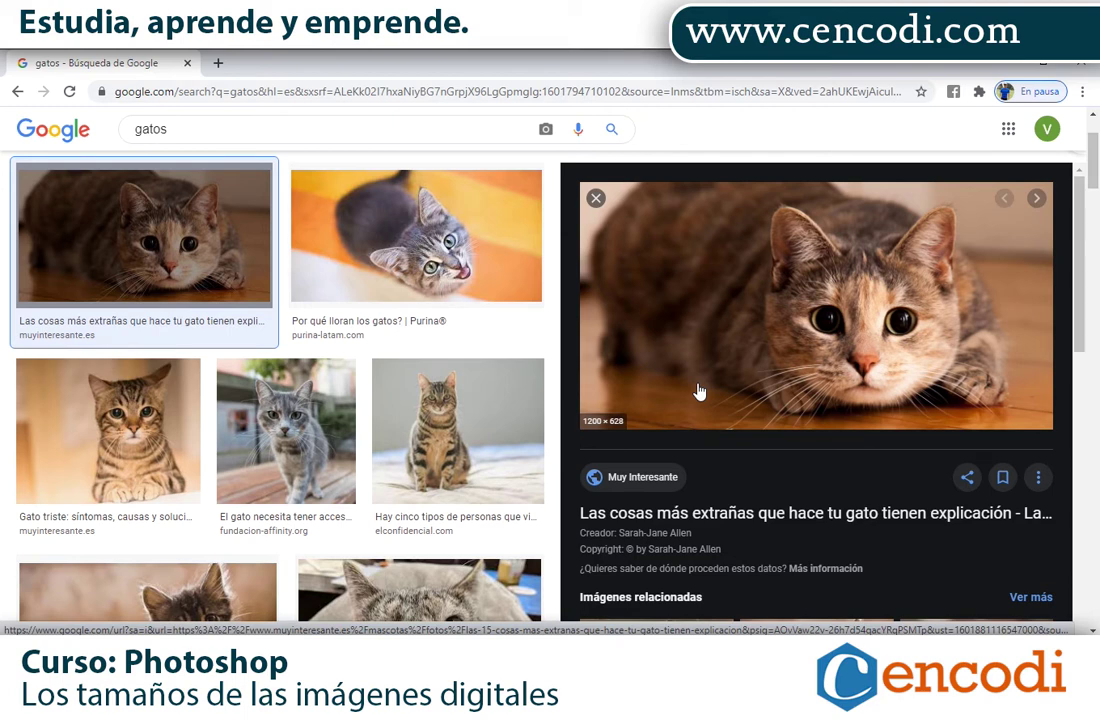
scroll(699, 392, "down", 3)
scroll(699, 392, "down", 1)
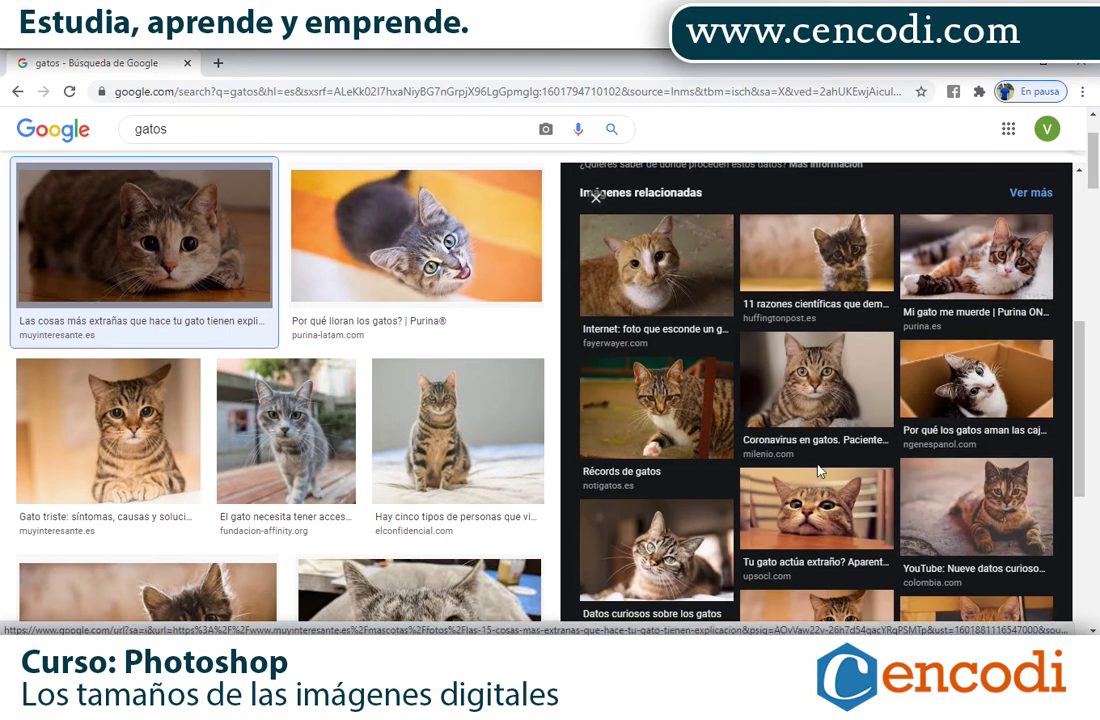
scroll(702, 399, "down", 2)
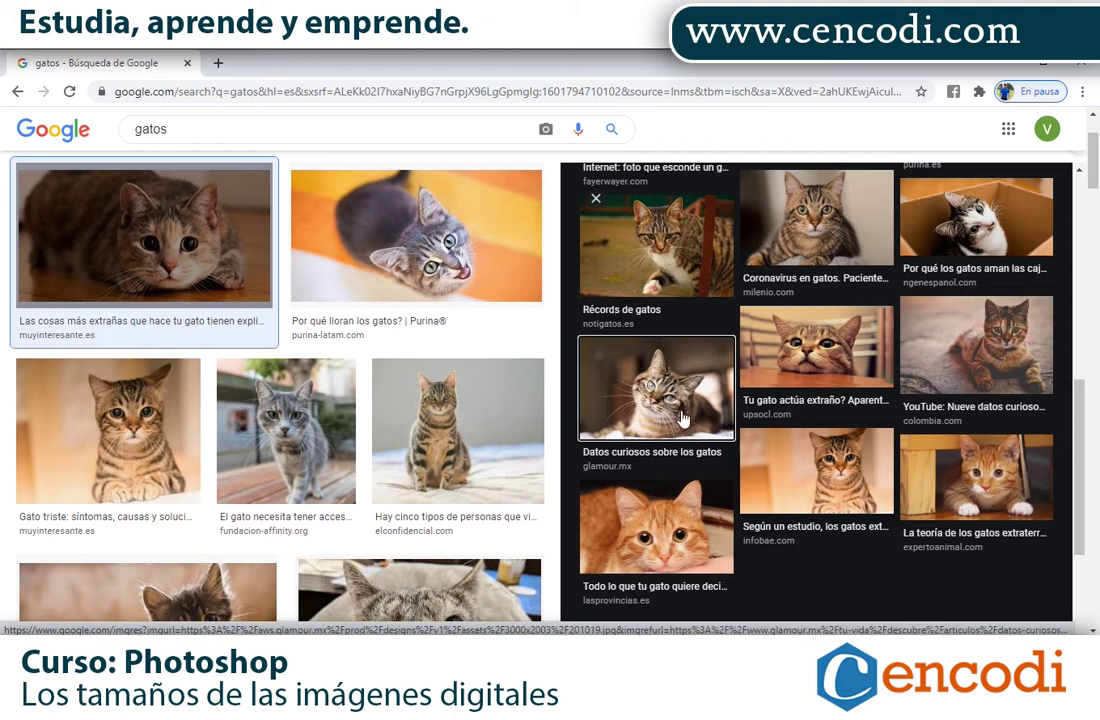
- Preview the 3000 × 2003 'Datos curiosos sobre los gatos' photo and browse its related images
left_click(683, 418)
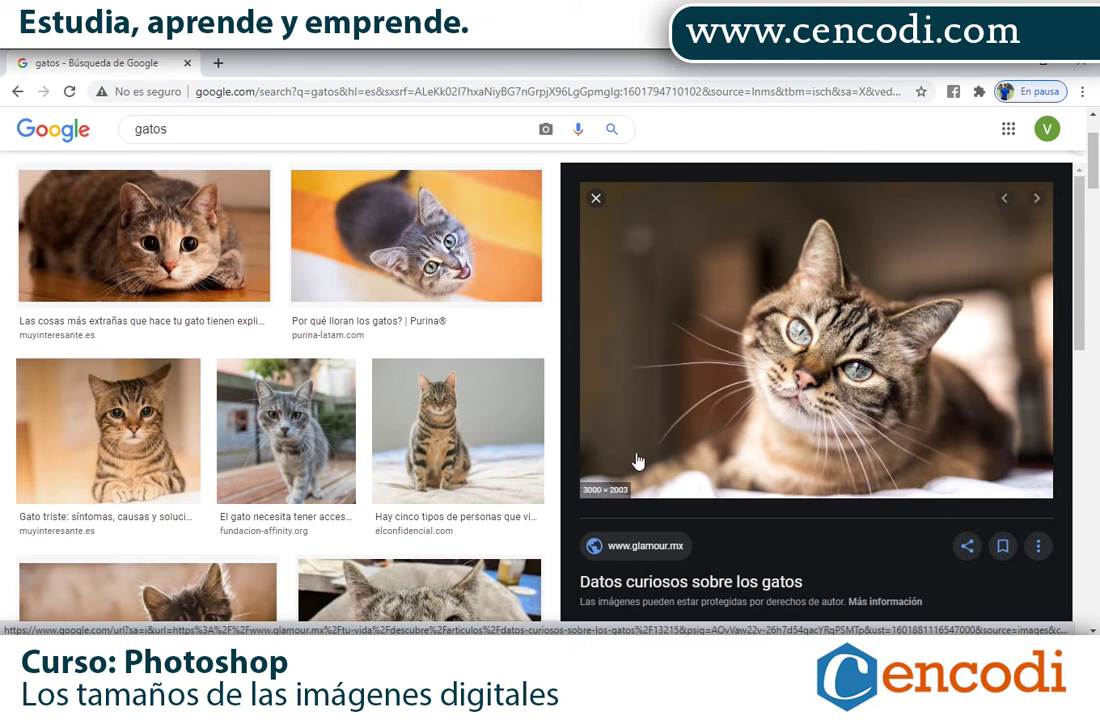
scroll(710, 410, "down", 1)
scroll(710, 410, "down", 2)
scroll(710, 410, "down", 2)
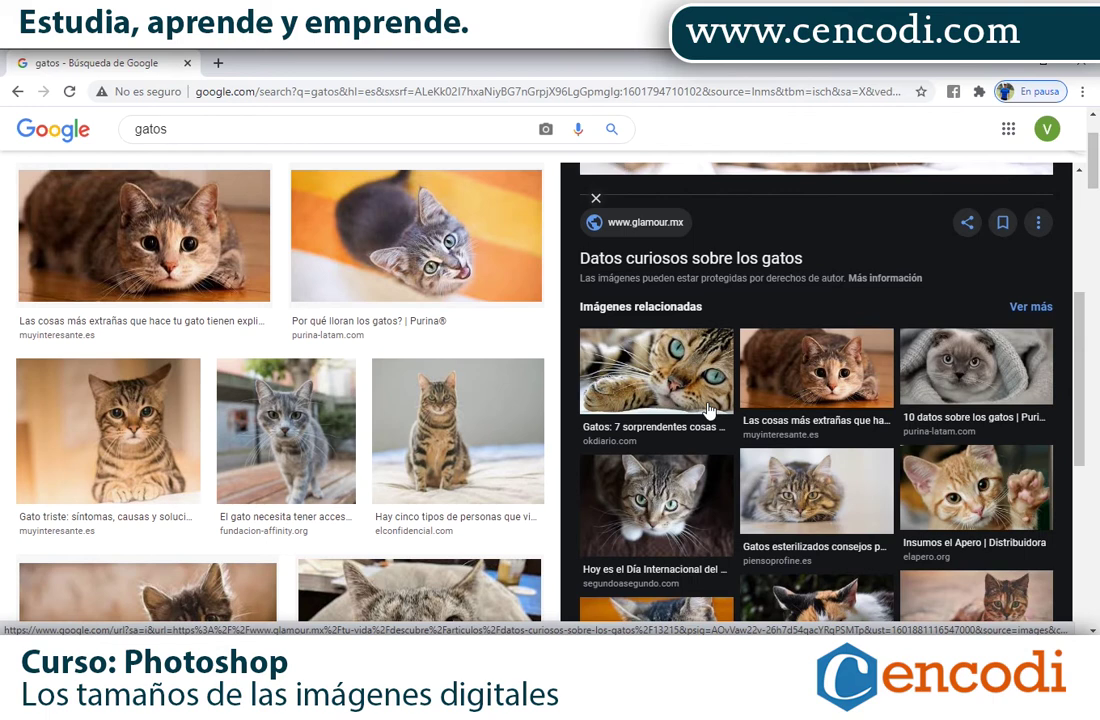
scroll(707, 410, "down", 2)
scroll(707, 410, "down", 2)
scroll(190, 443, "down", 5)
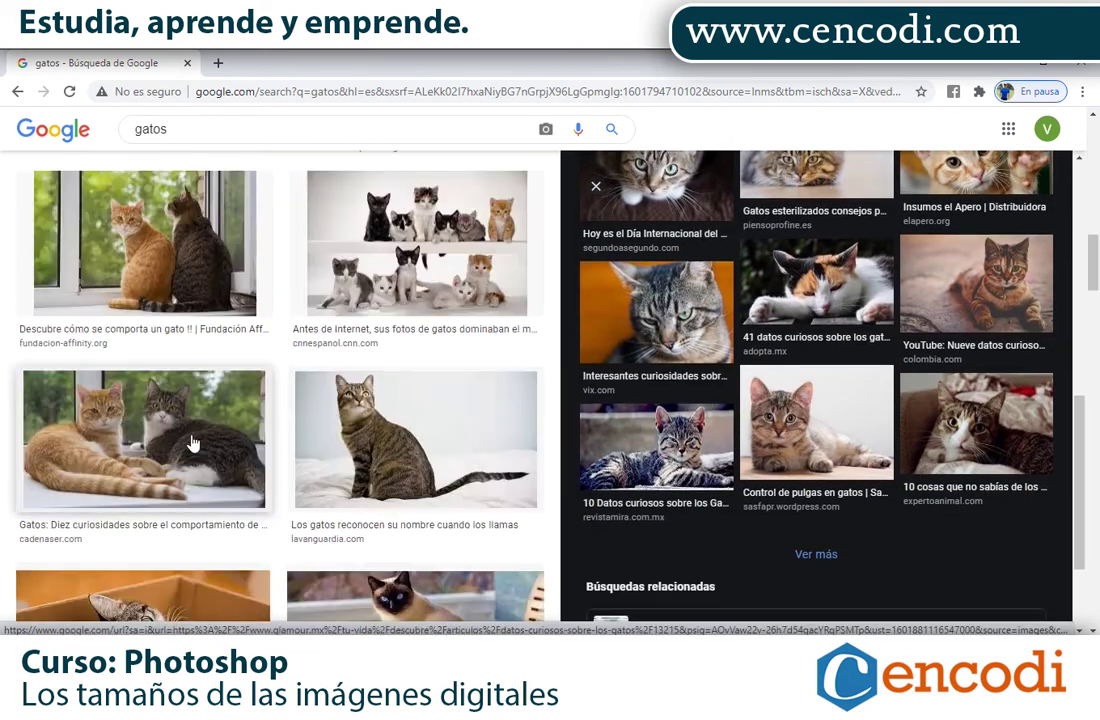
scroll(190, 443, "down", 3)
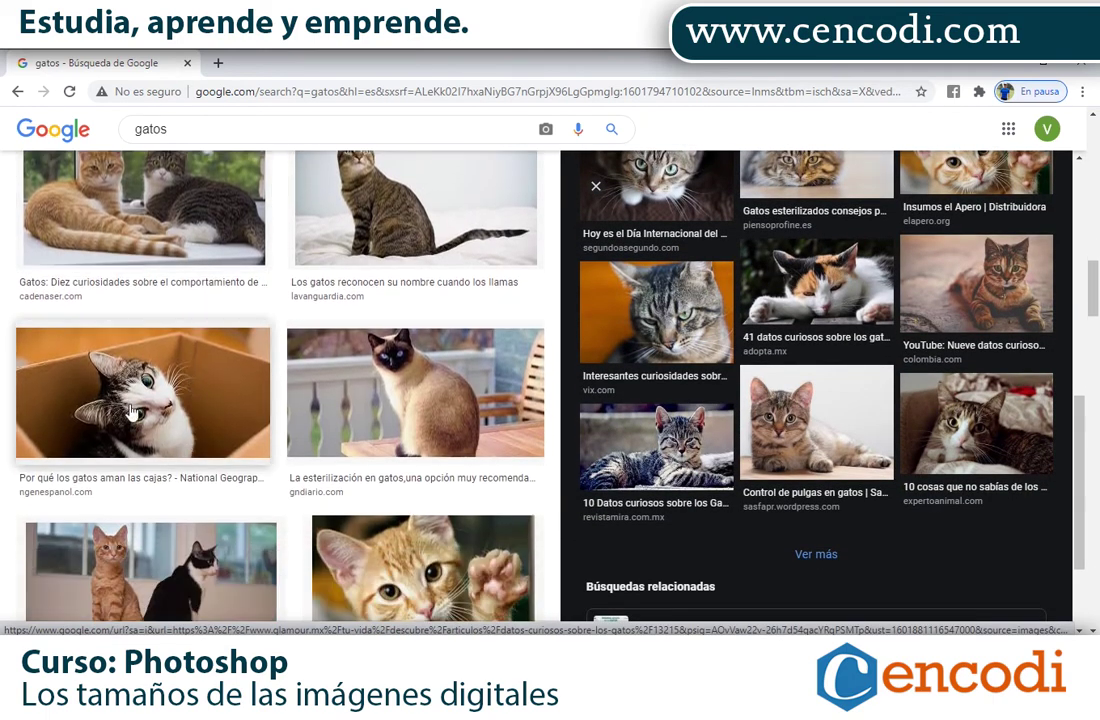
- Preview the box cat and paw-raising kitten photos, then bring up the Nueva carpeta (2) folder
left_click(170, 414)
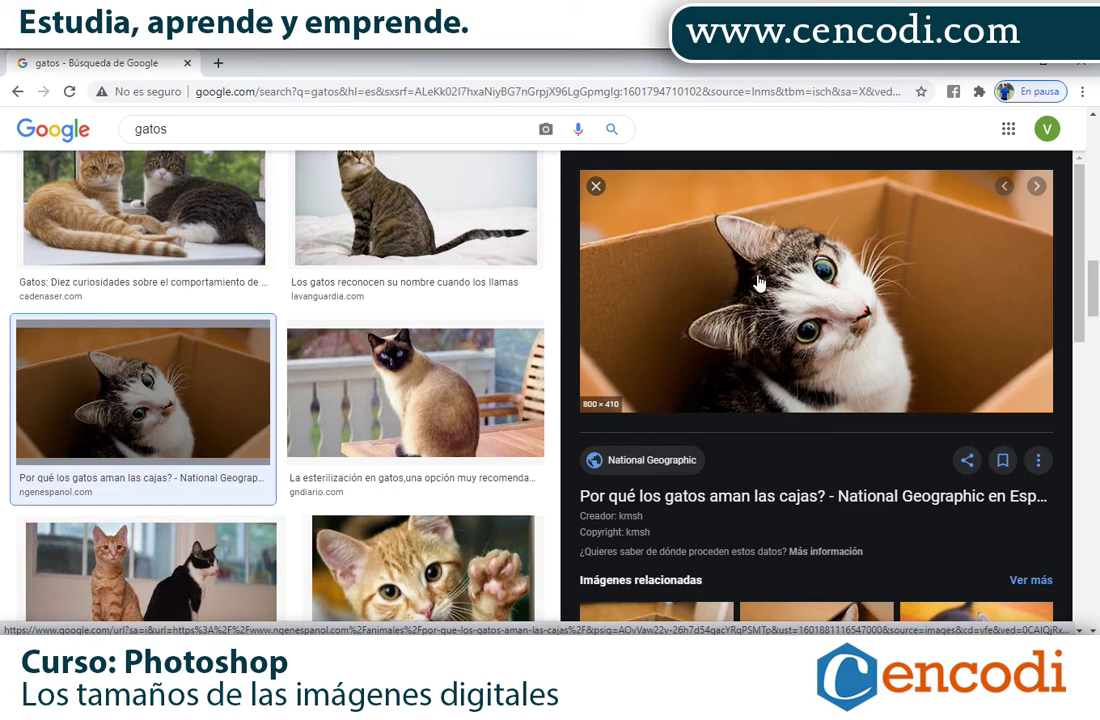
scroll(420, 400, "down", 3)
left_click(443, 383)
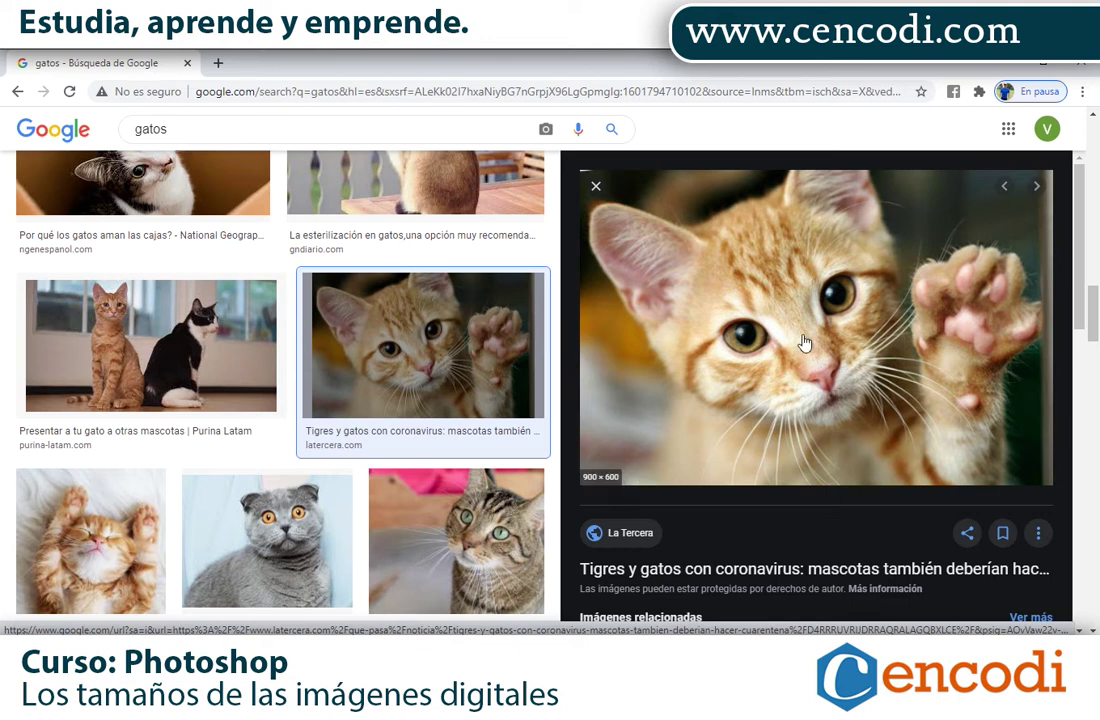
scroll(450, 450, "down", 5)
left_click(422, 613)
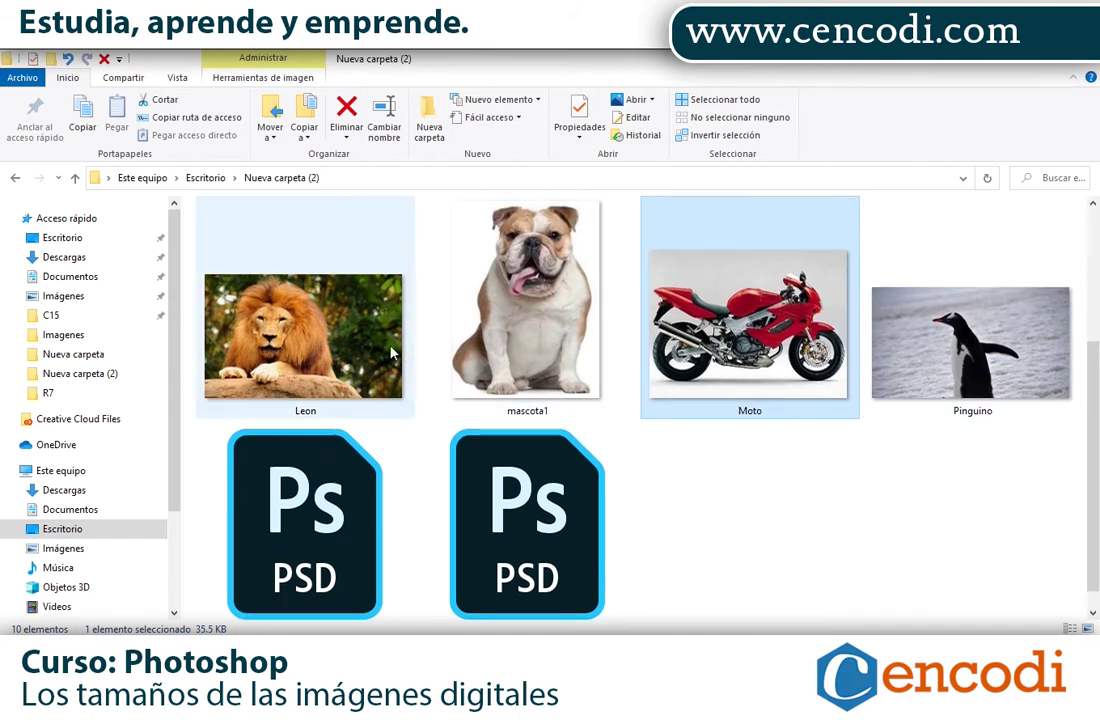
scroll(420, 400, "up", 2)
left_click(432, 448)
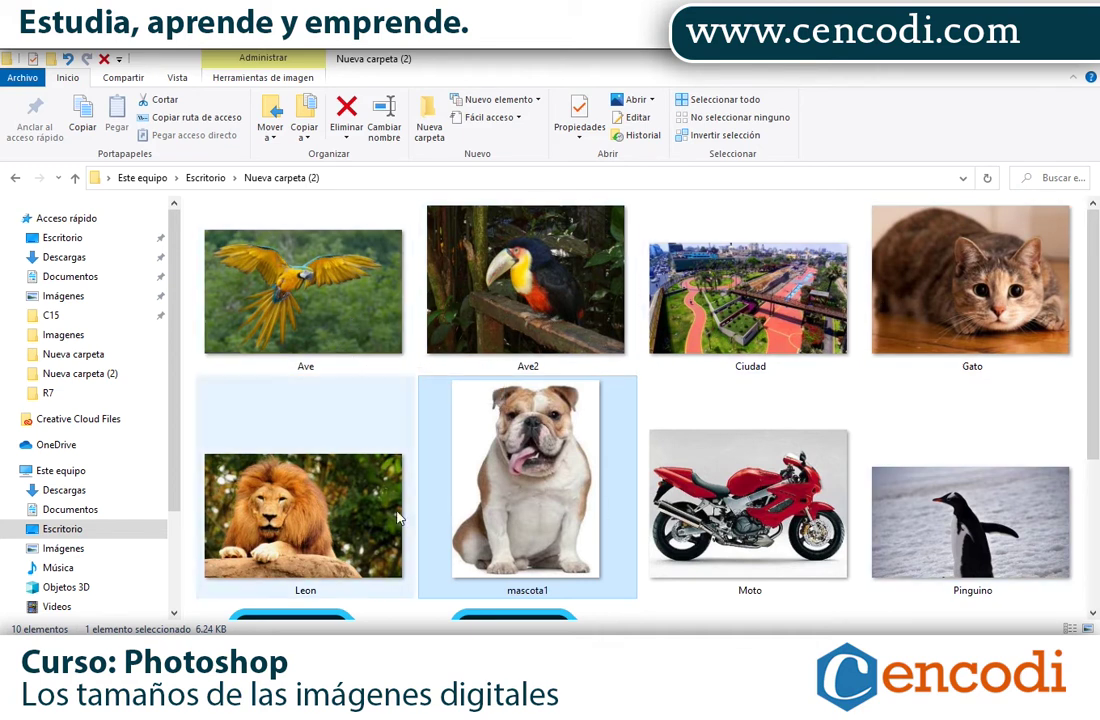
left_click(355, 326)
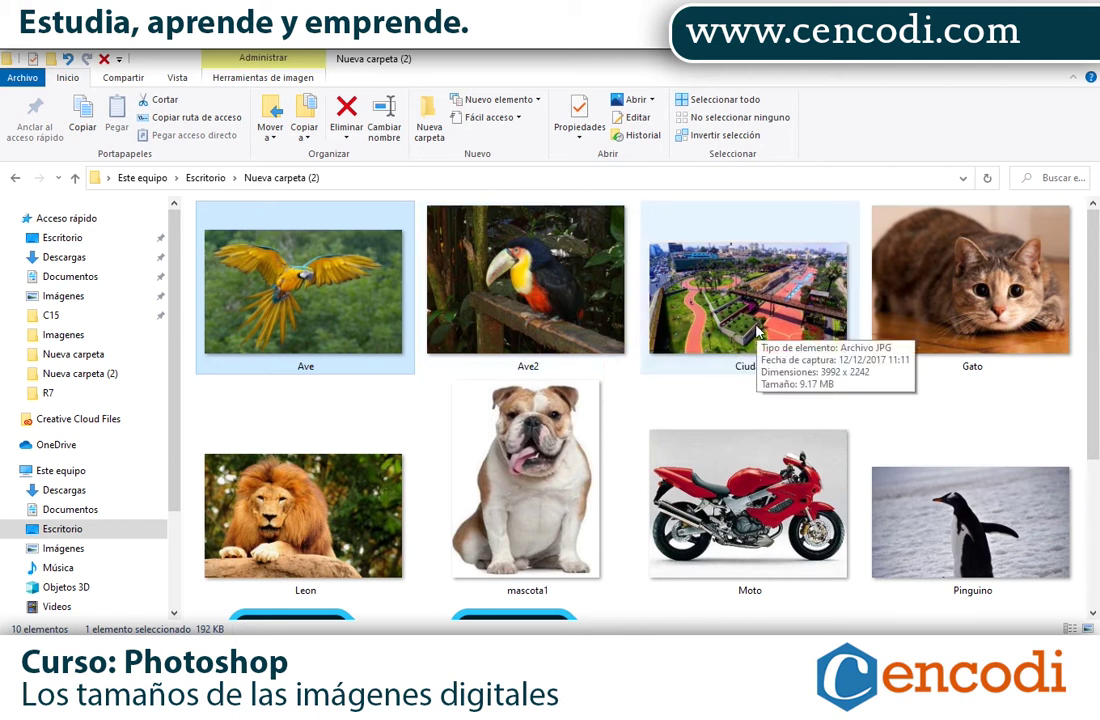
left_click(731, 294)
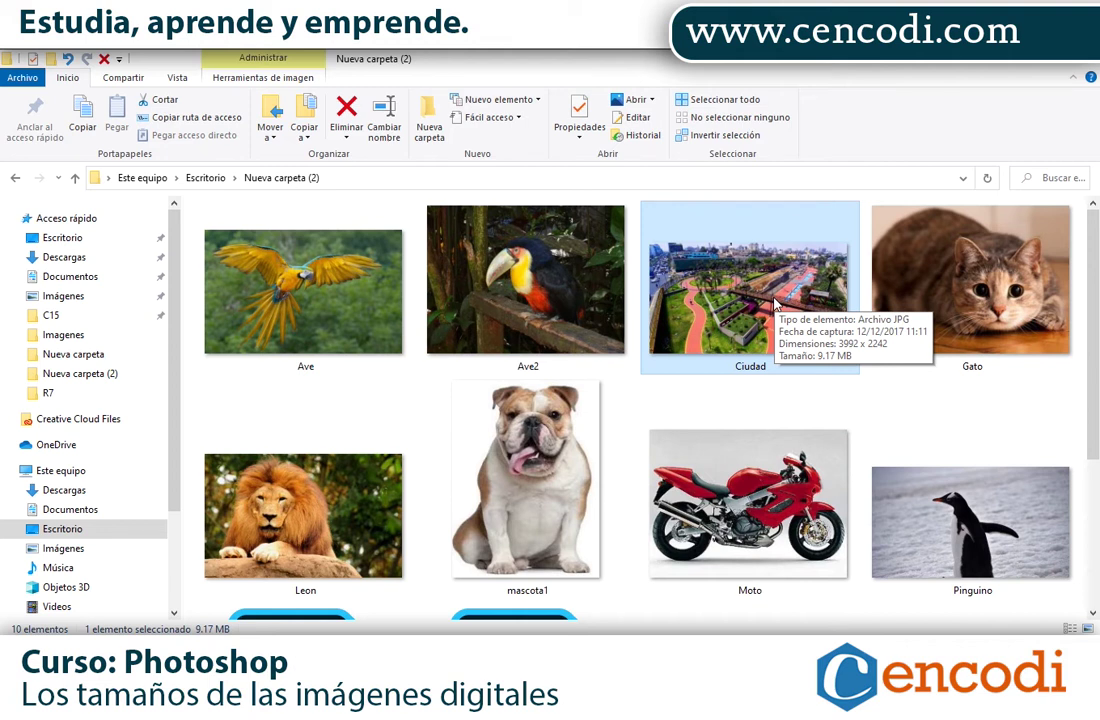
left_click(524, 473)
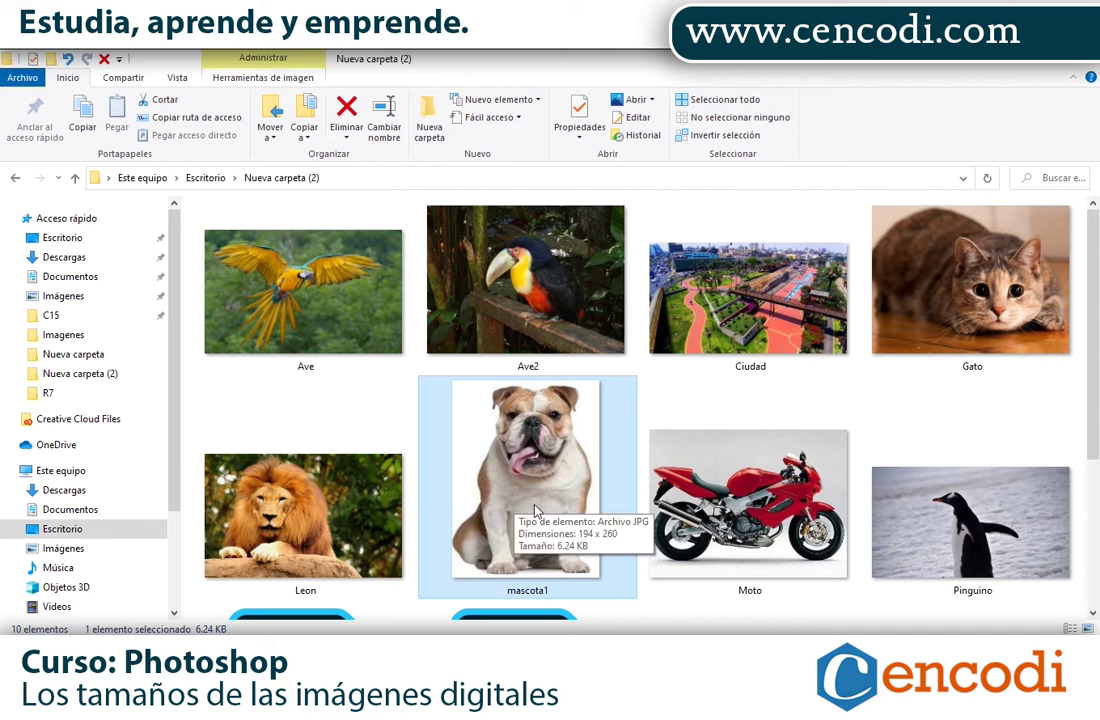
scroll(535, 511, "down", 2)
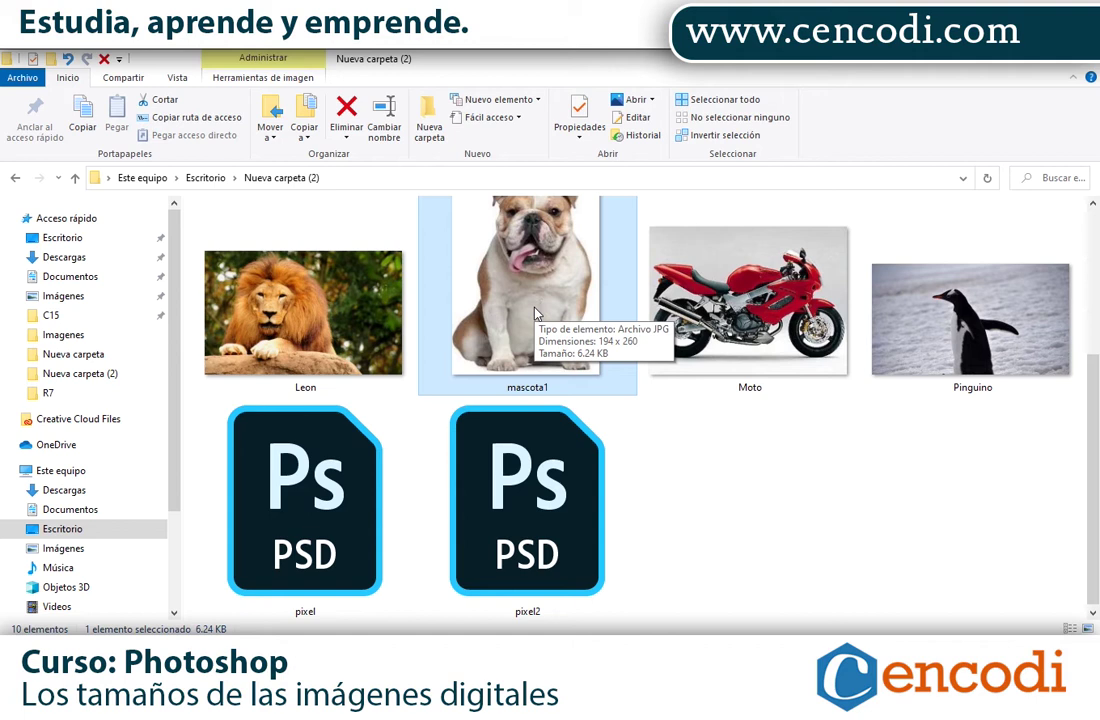
scroll(535, 314, "up", 2)
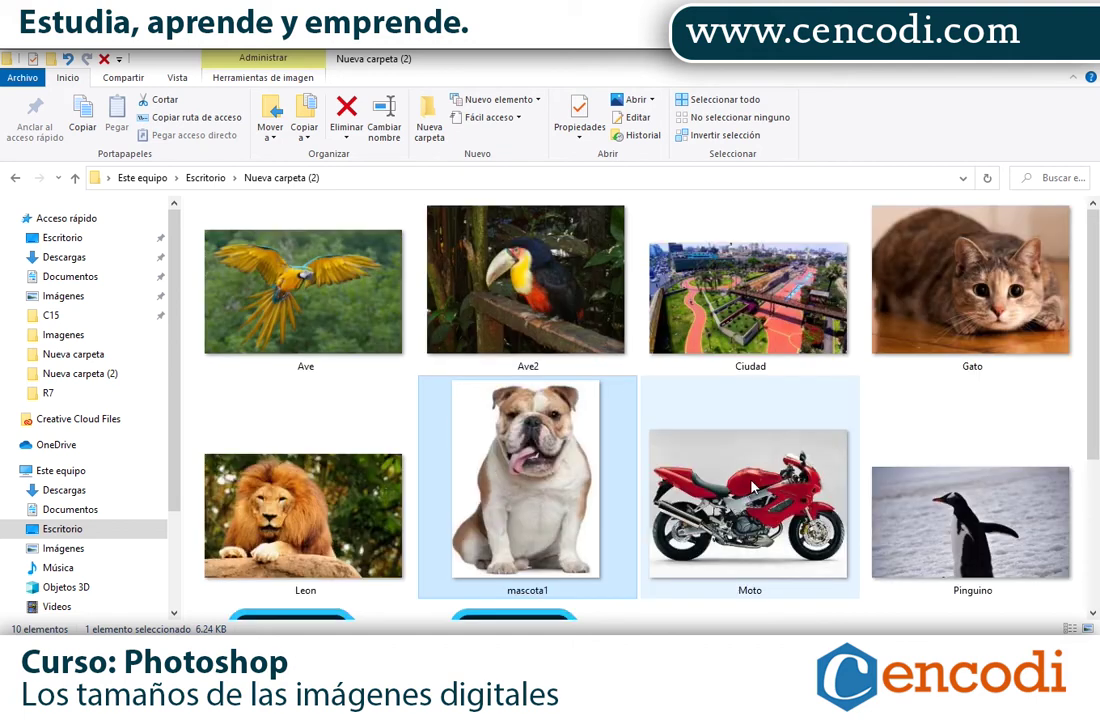
left_click(780, 505)
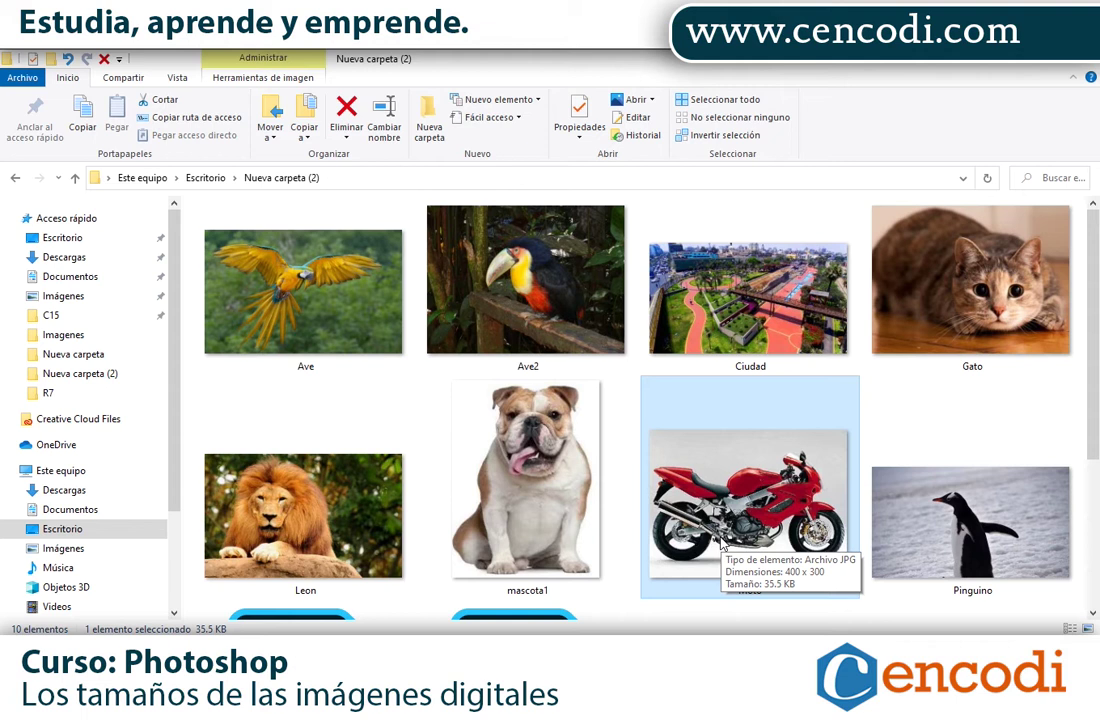
scroll(722, 545, "down", 2)
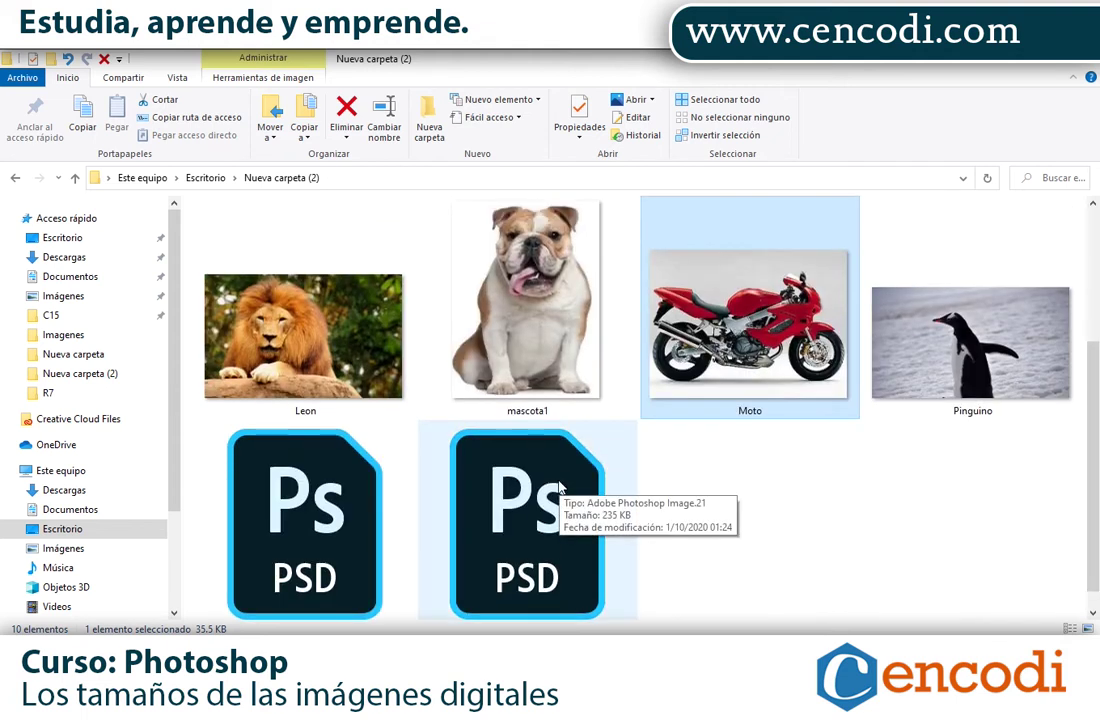
scroll(559, 487, "up", 2)
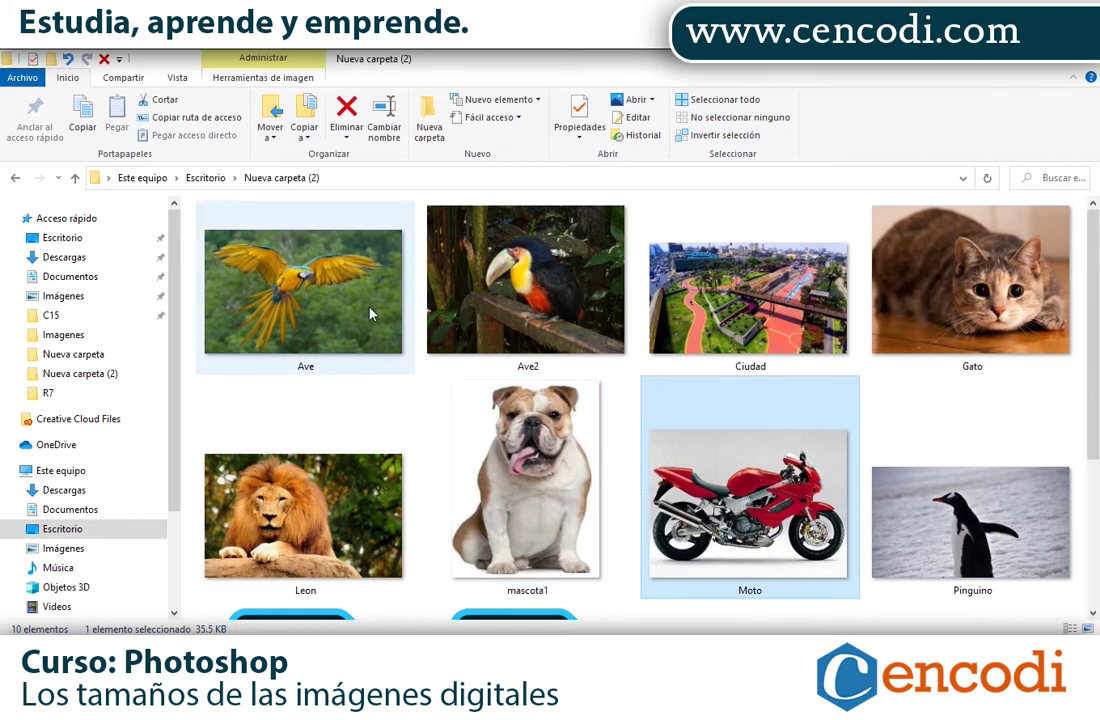
- Move the folder selection up to the Ciudad photo above Moto
key("Up")
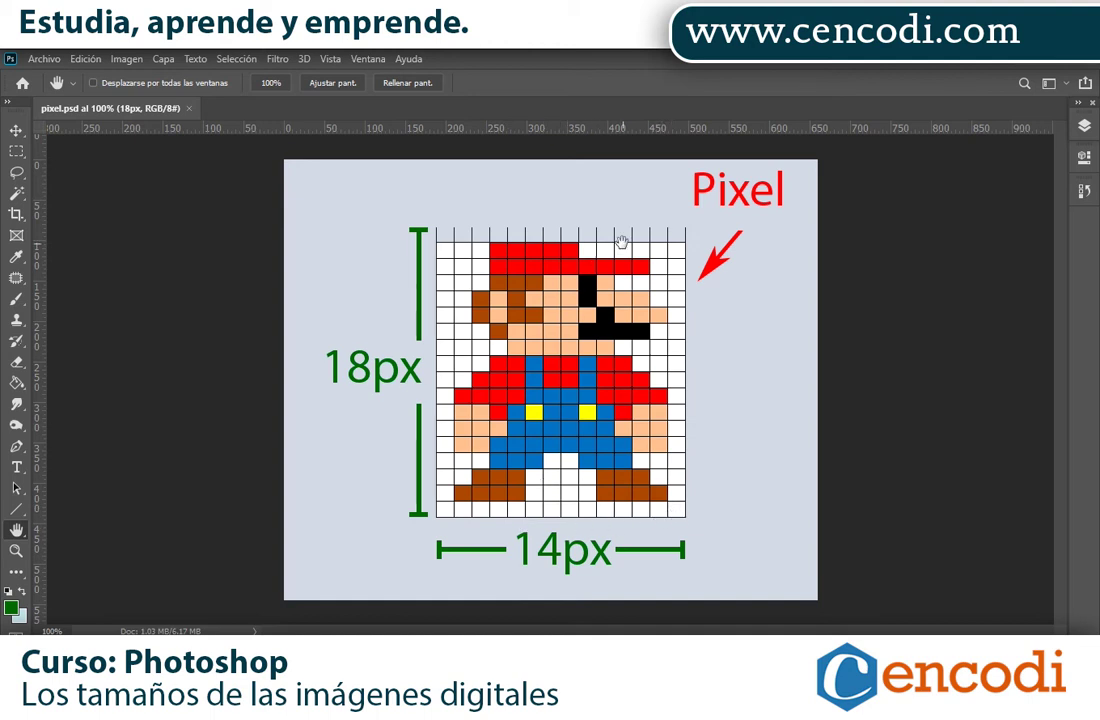
left_click(44, 58)
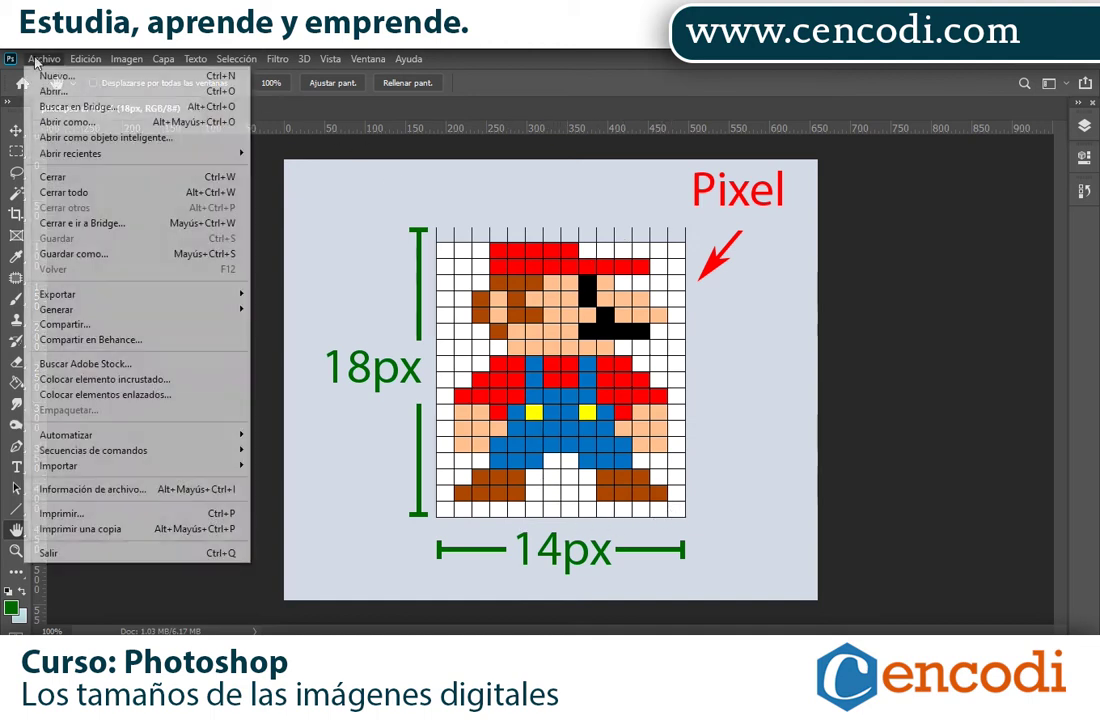
left_click(55, 93)
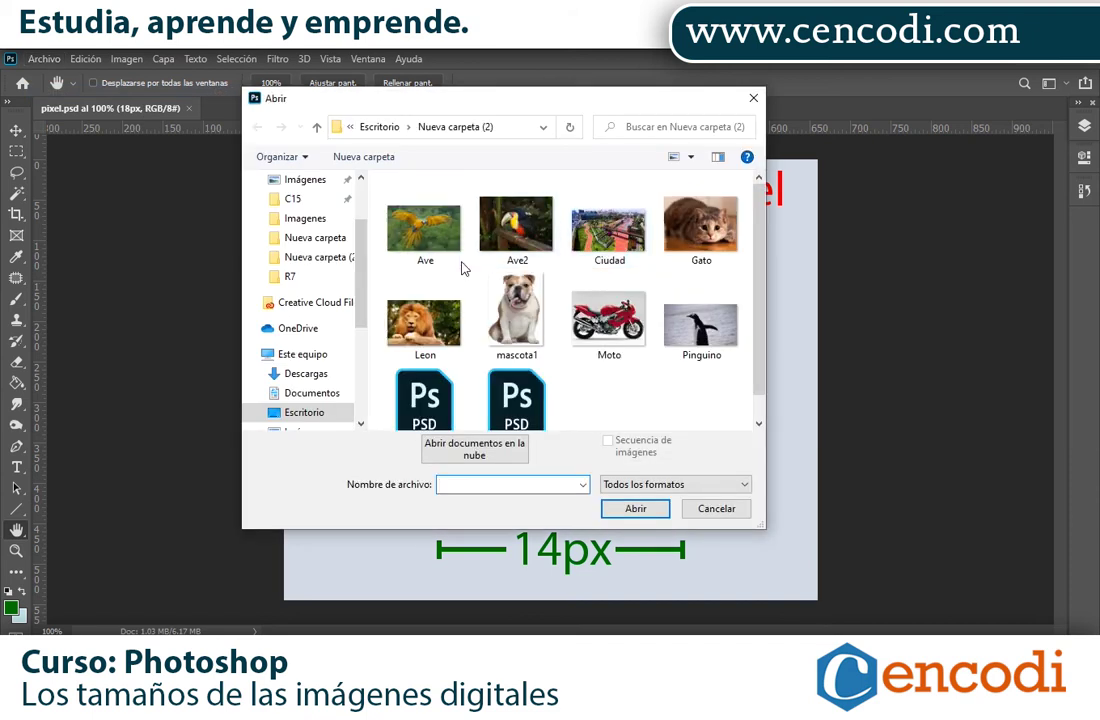
double_click(424, 228)
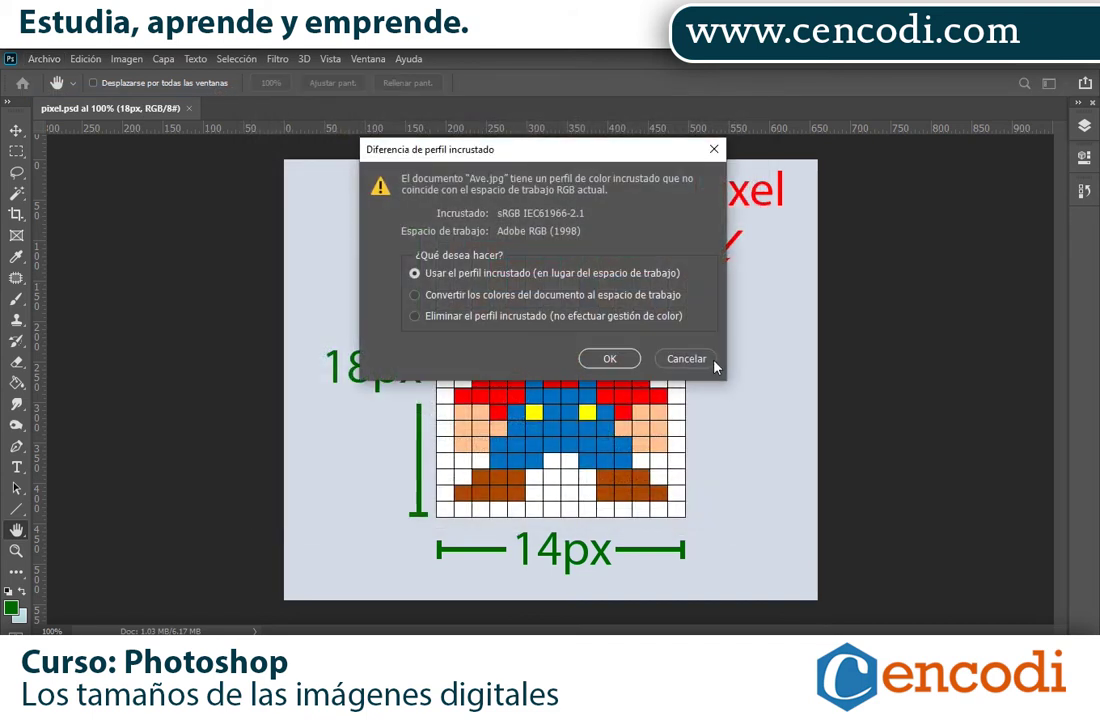
left_click(612, 359)
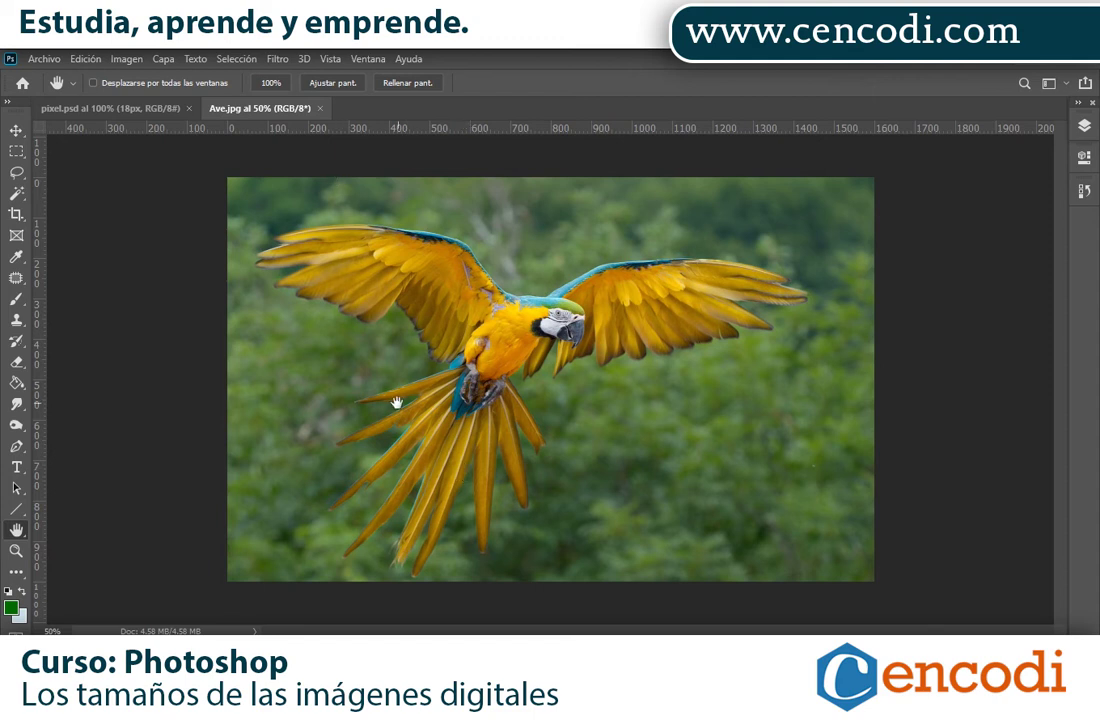
left_click(132, 60)
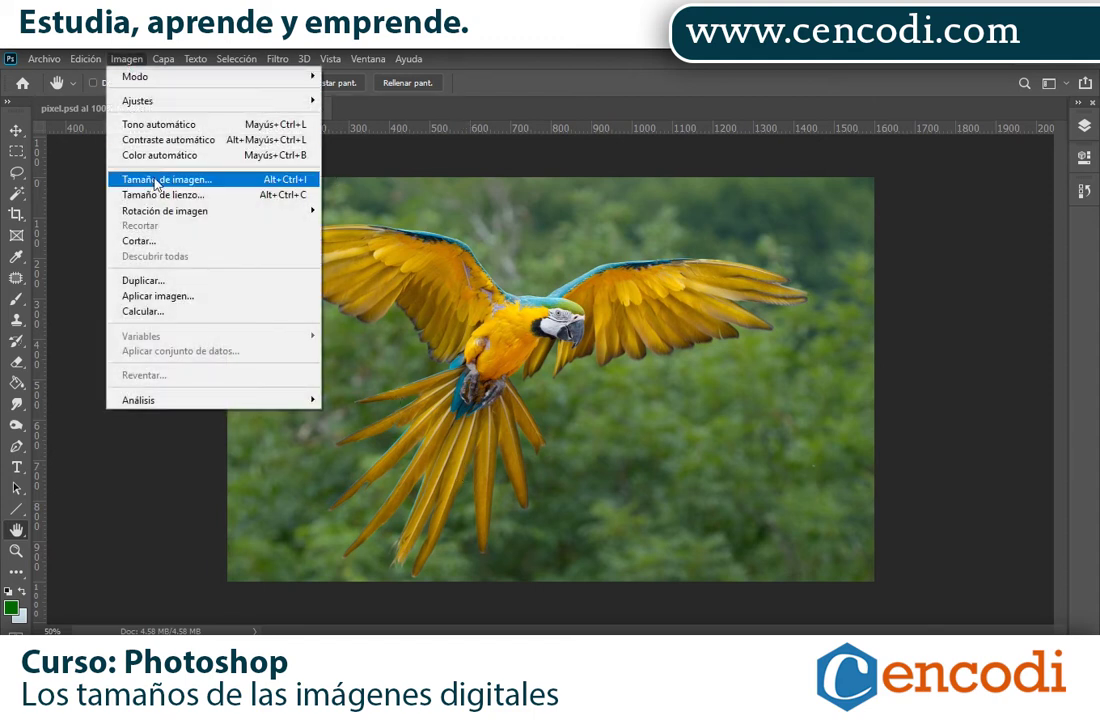
left_click(150, 177)
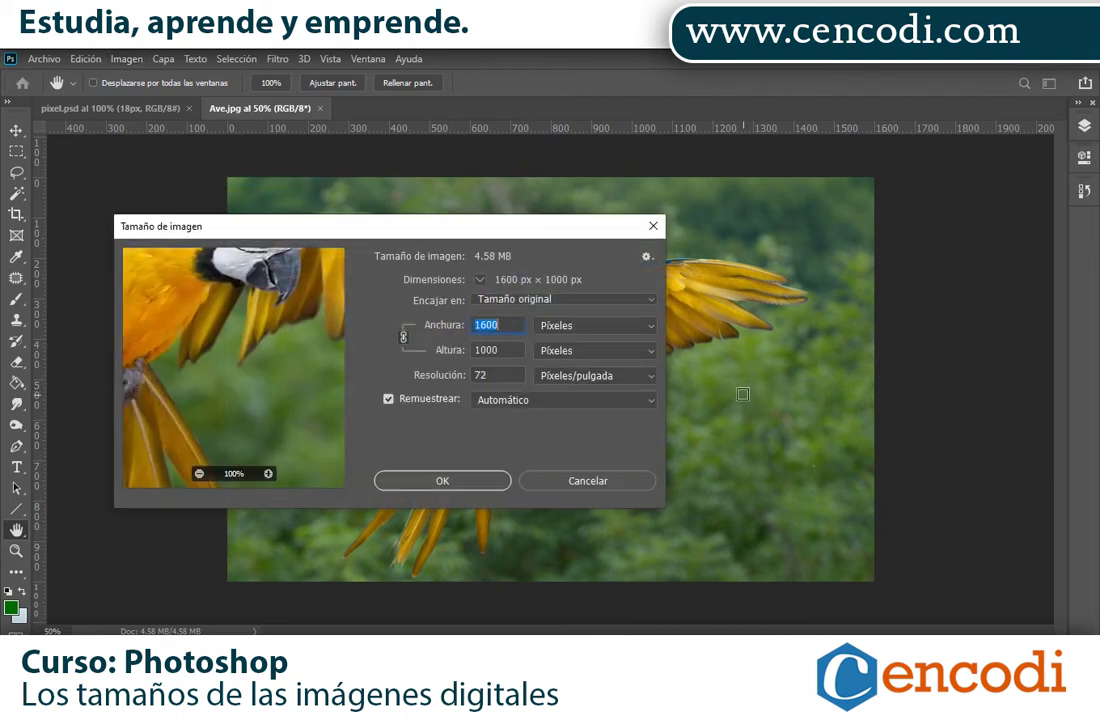
left_click(515, 327)
left_click_drag(515, 327, 475, 325)
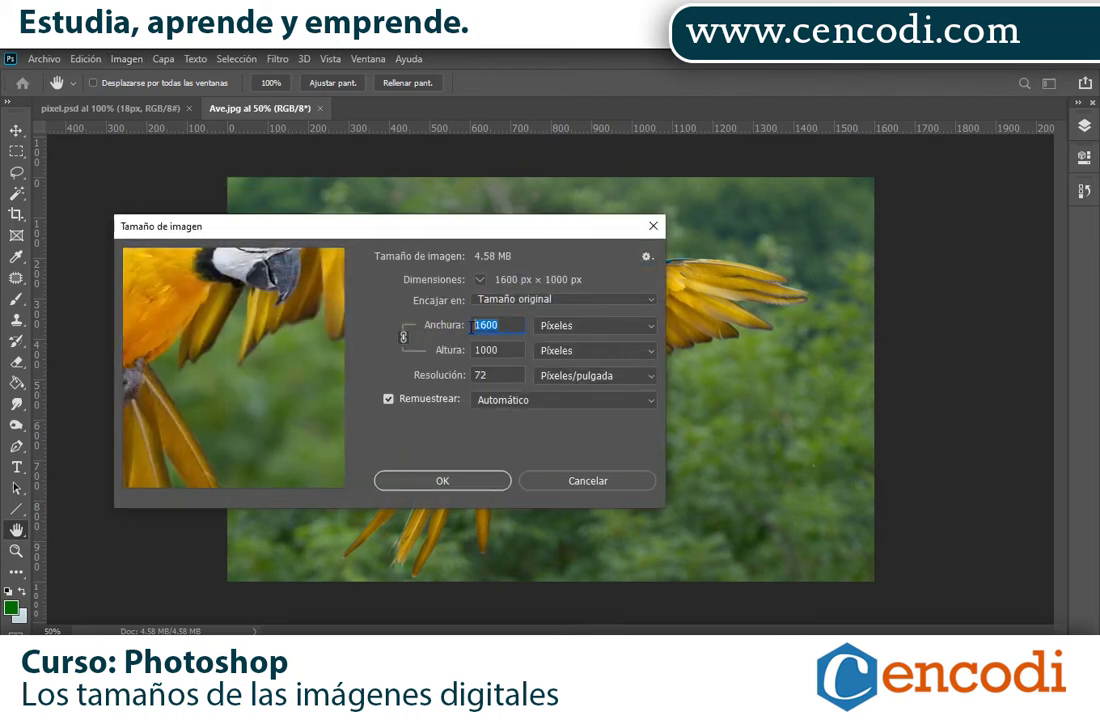
left_click_drag(511, 350, 456, 353)
left_click(484, 487)
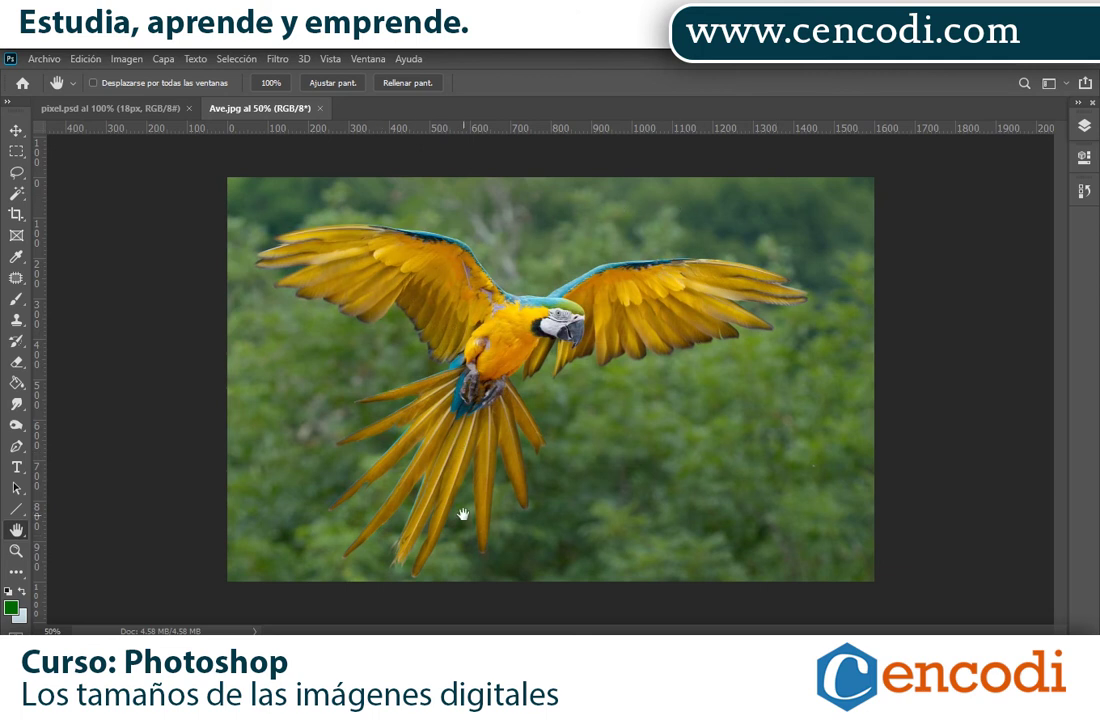
- Zoom into the parrot's green and blue wing band to 12800%, then fit the photo on screen
left_click(16, 550)
left_click_drag(488, 258, 609, 368)
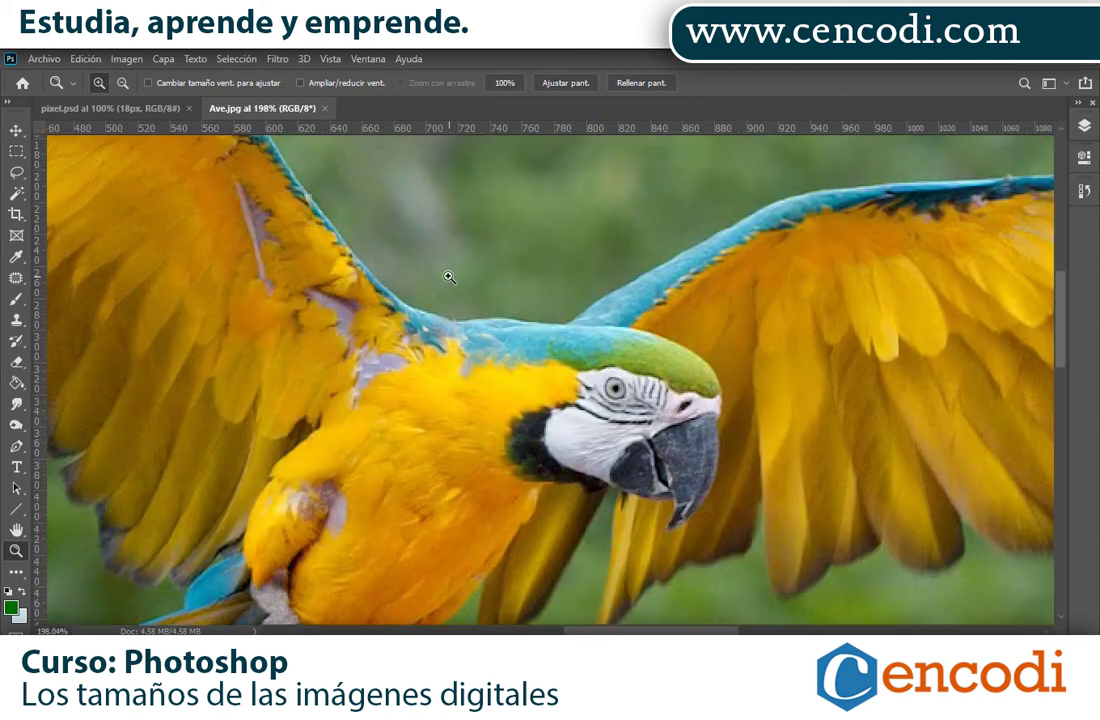
left_click_drag(449, 277, 596, 339)
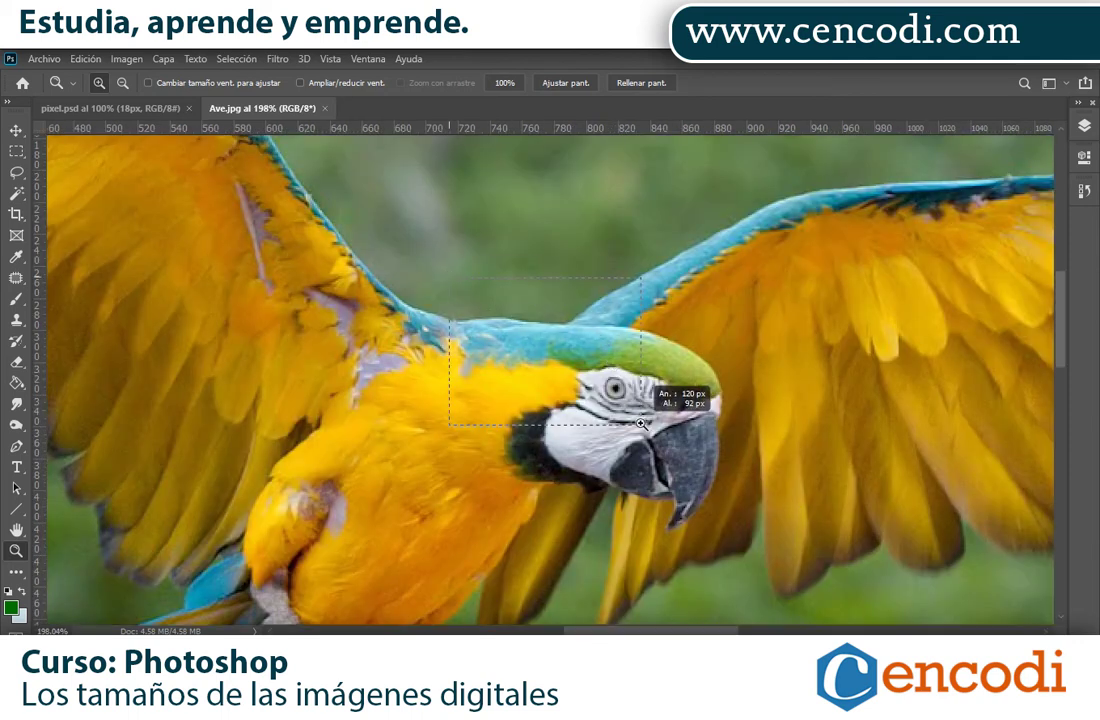
left_click_drag(371, 207, 520, 361)
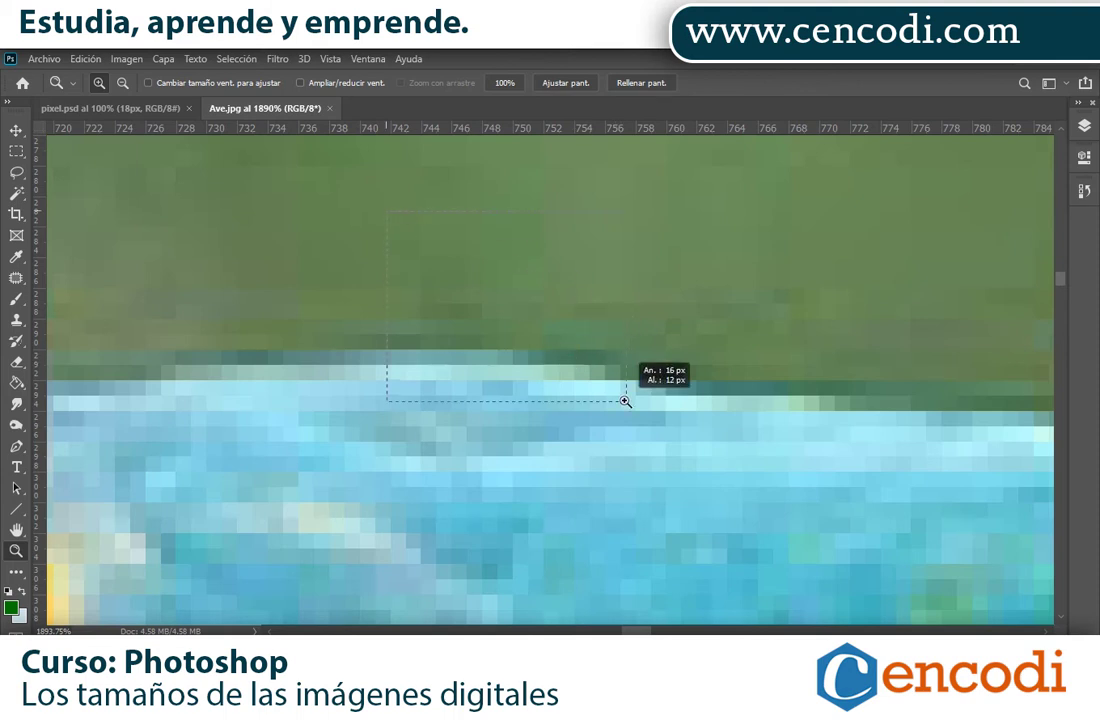
left_click_drag(385, 344, 648, 437)
left_click_drag(312, 442, 722, 520)
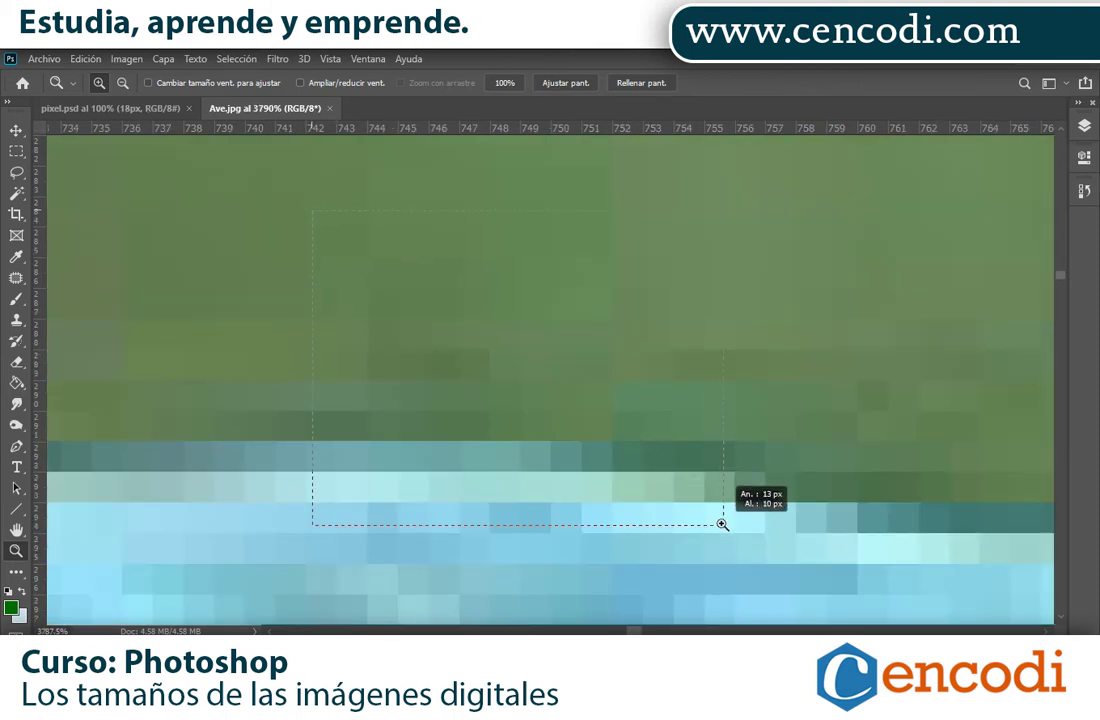
left_click_drag(462, 297, 712, 545)
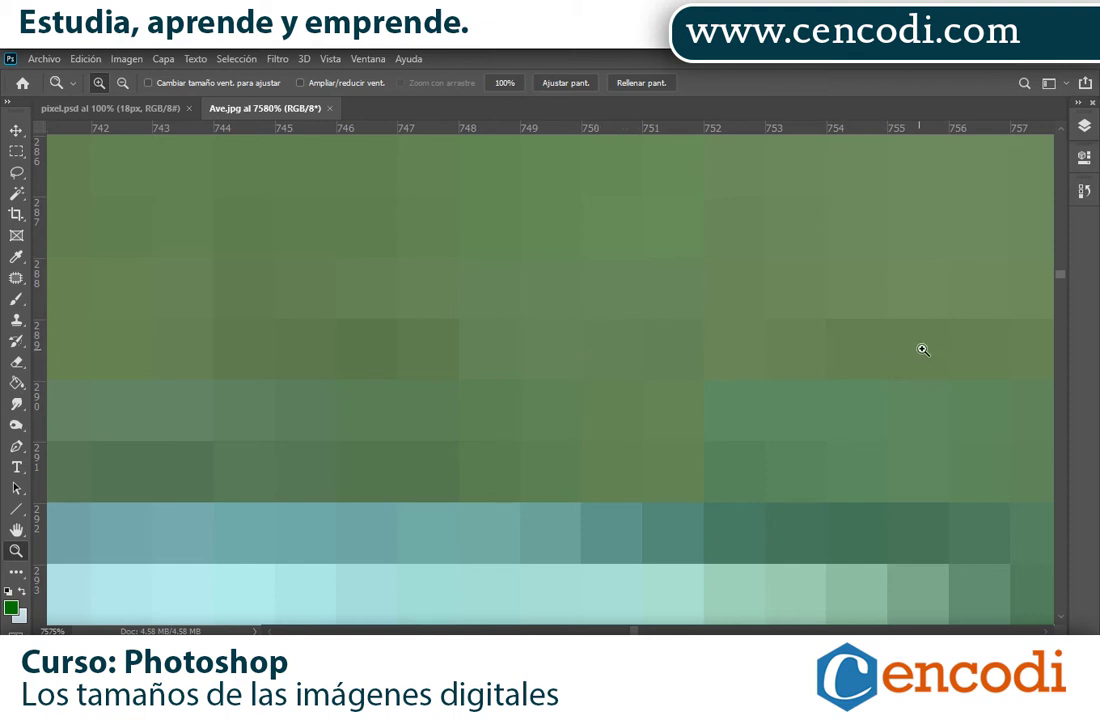
mouse_move(369, 310)
left_mouse_down()
mouse_move(484, 412)
mouse_move(650, 418)
left_mouse_up()
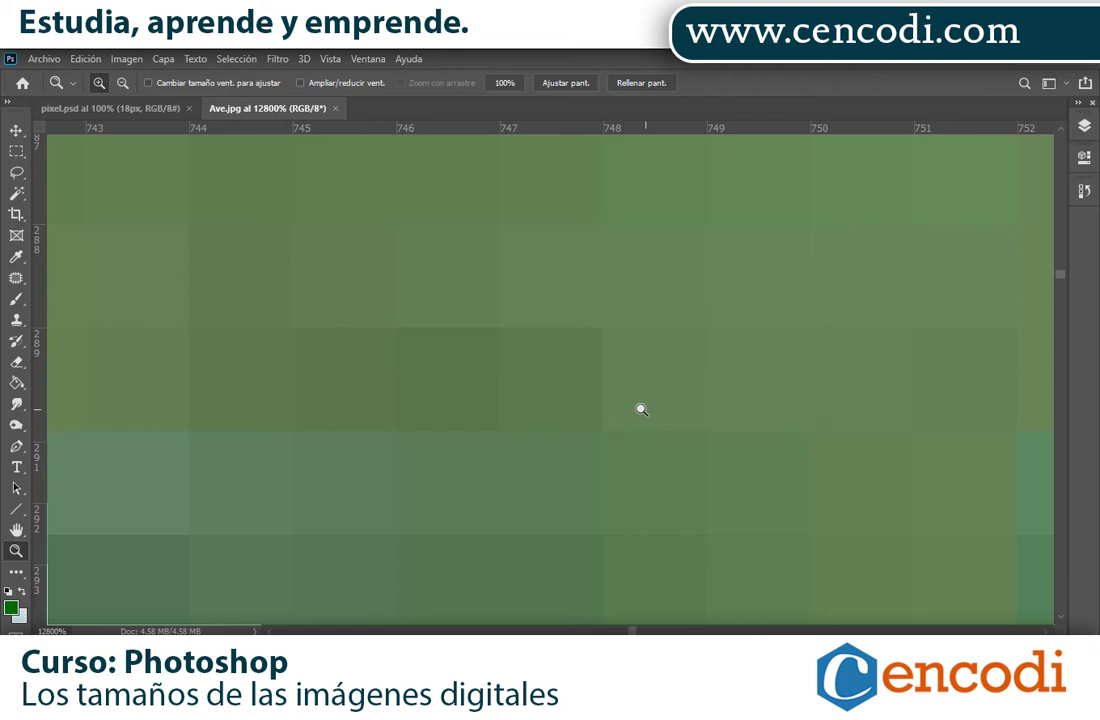
double_click(16, 530)
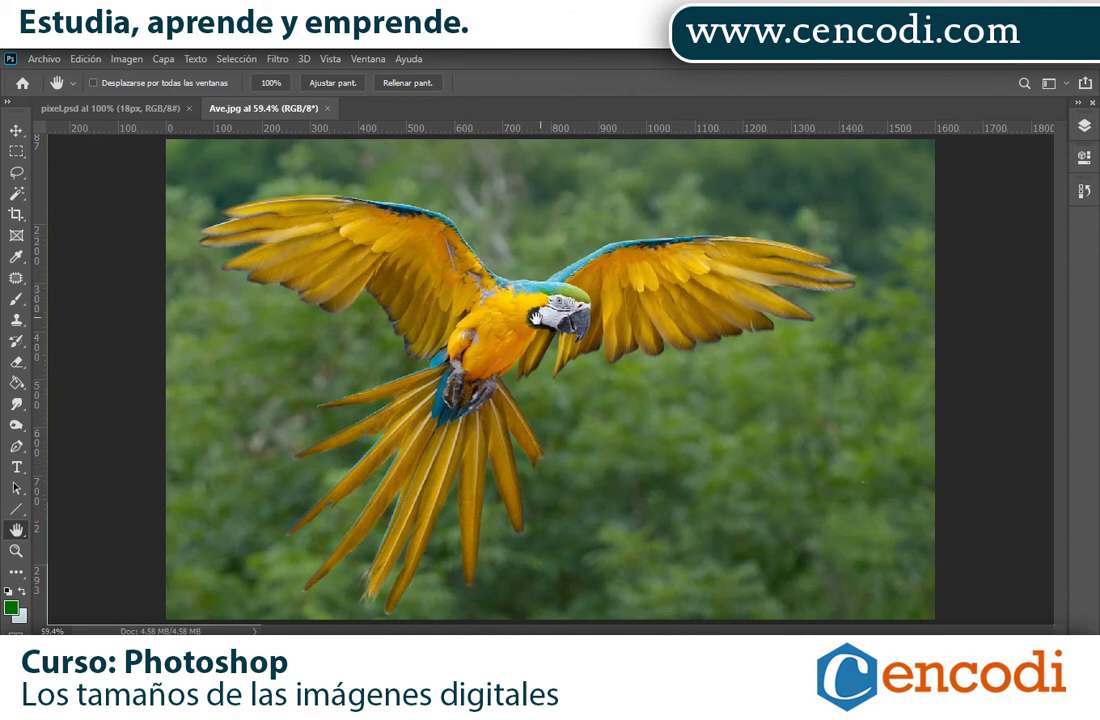
left_click(126, 58)
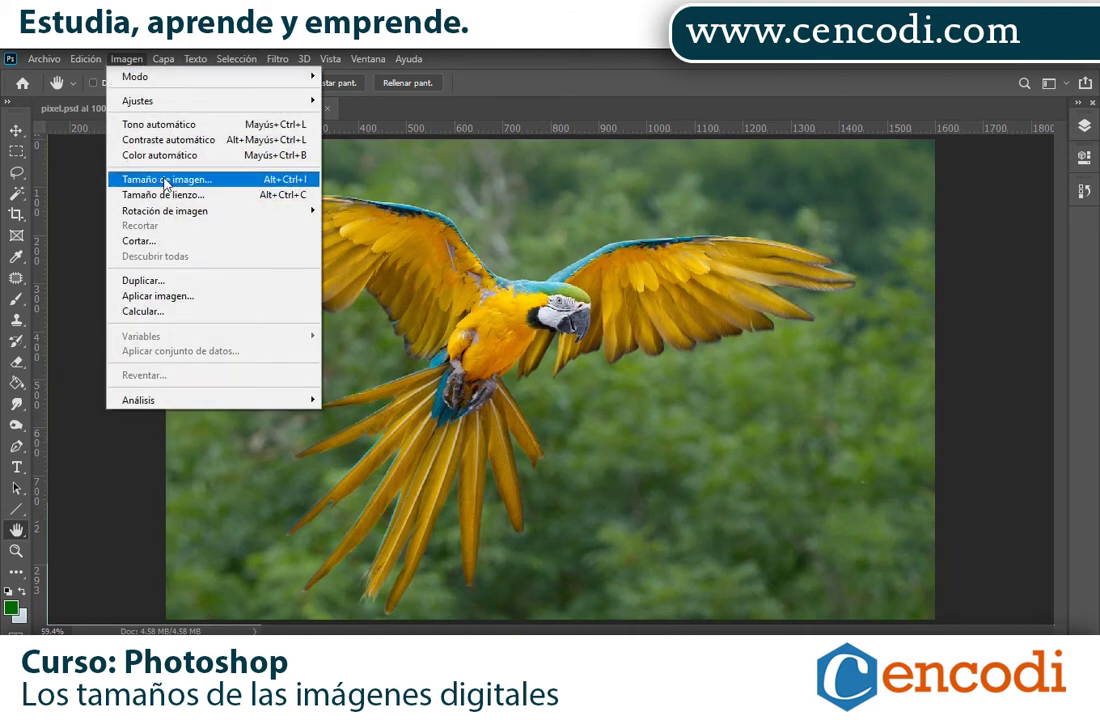
left_click(172, 177)
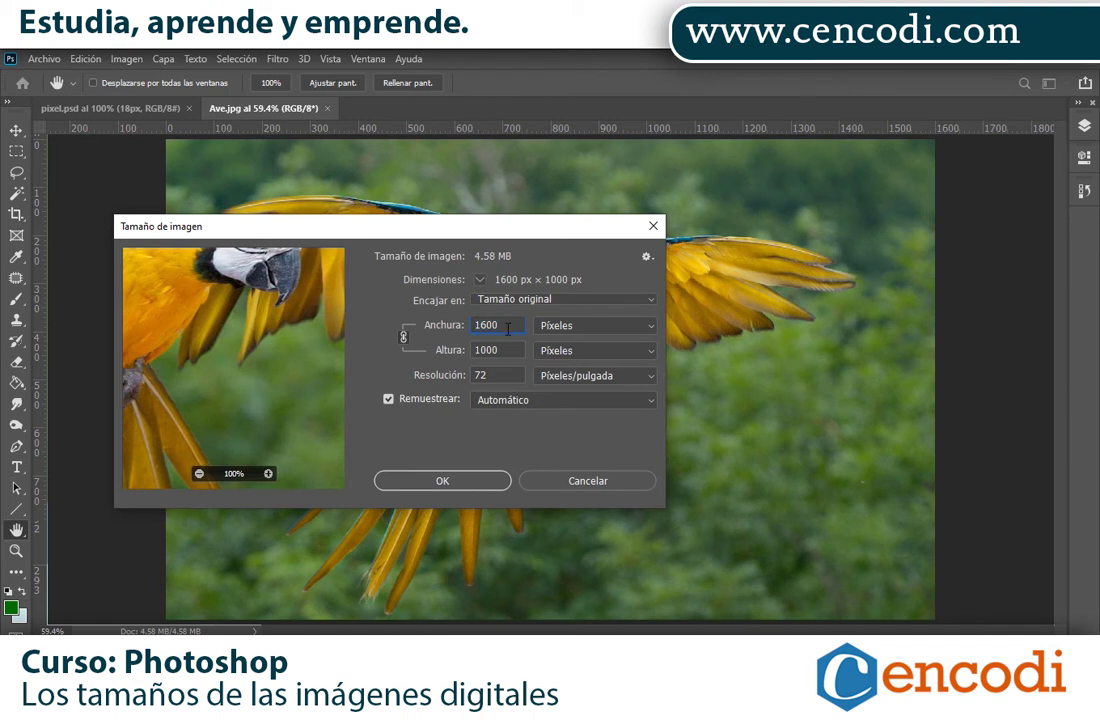
double_click(508, 329)
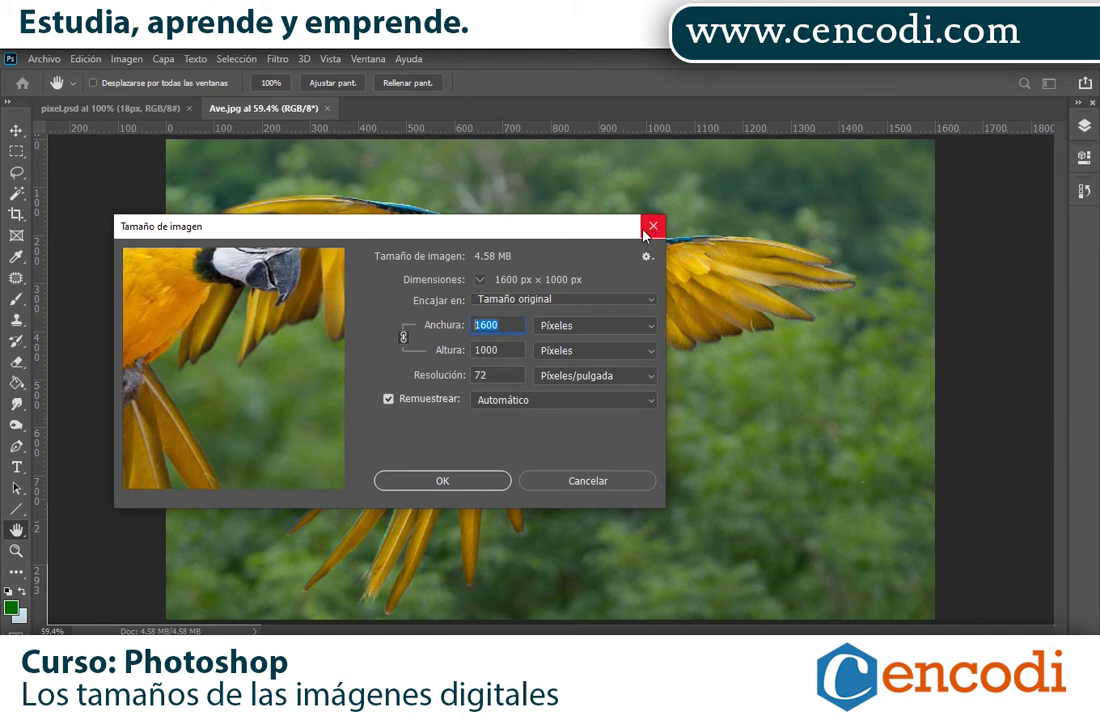
left_click(653, 226)
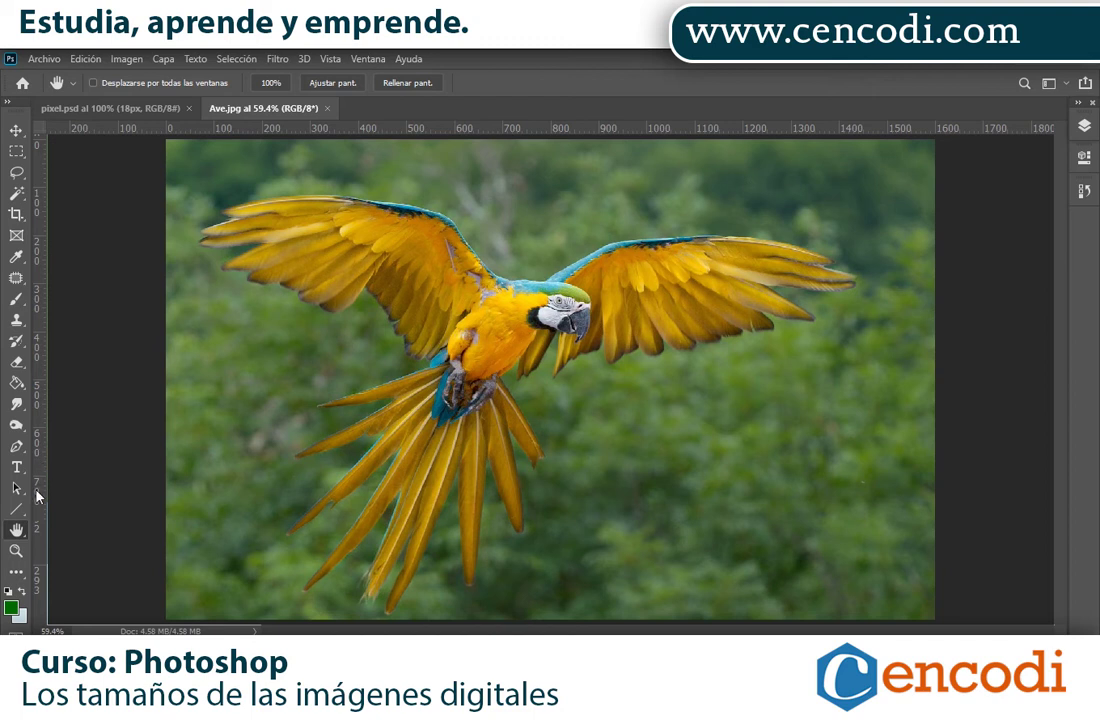
key("z")
left_click(137, 135)
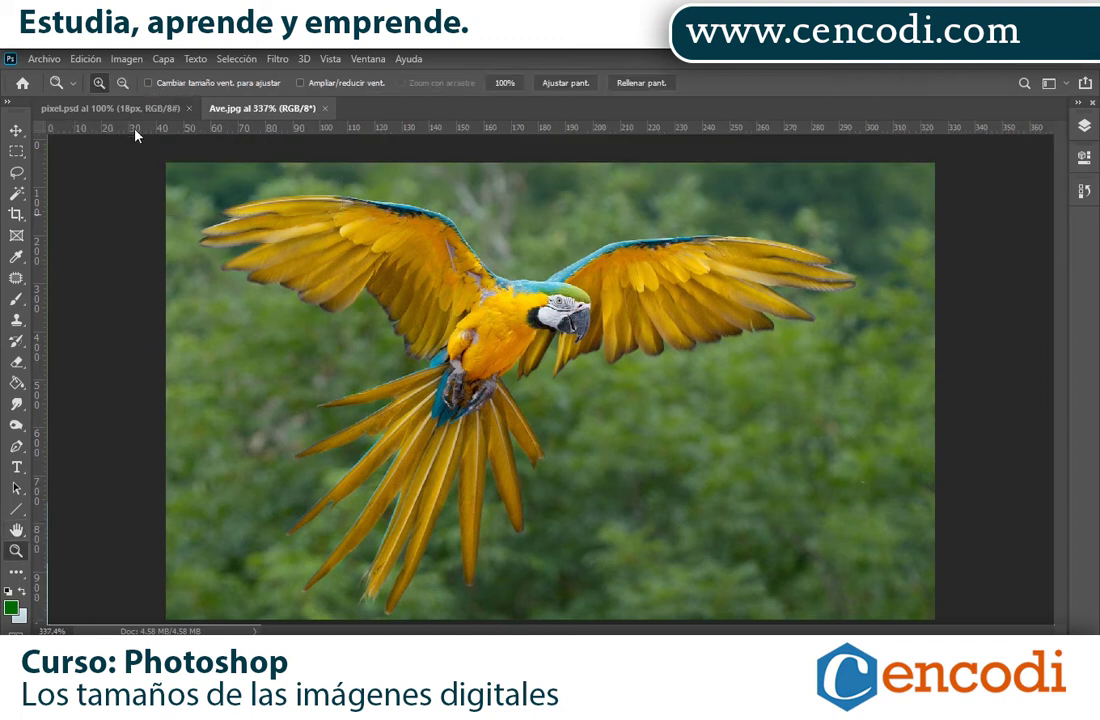
left_click(265, 180)
left_click_drag(250, 172, 486, 272)
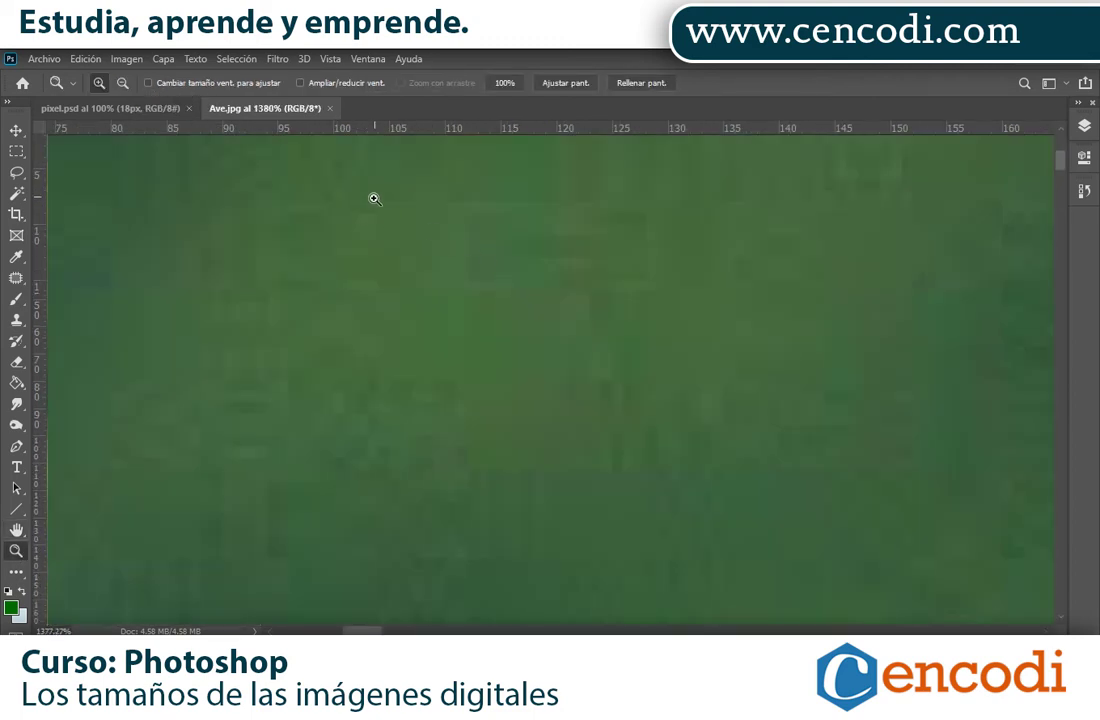
left_click_drag(375, 199, 641, 319)
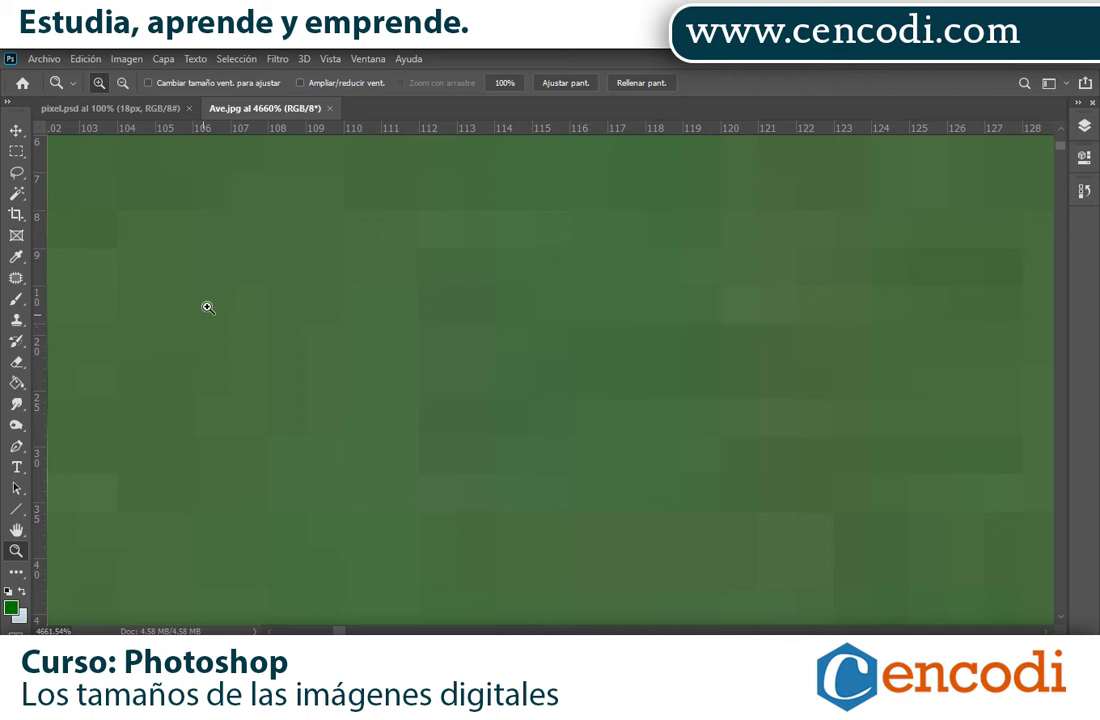
double_click(20, 532)
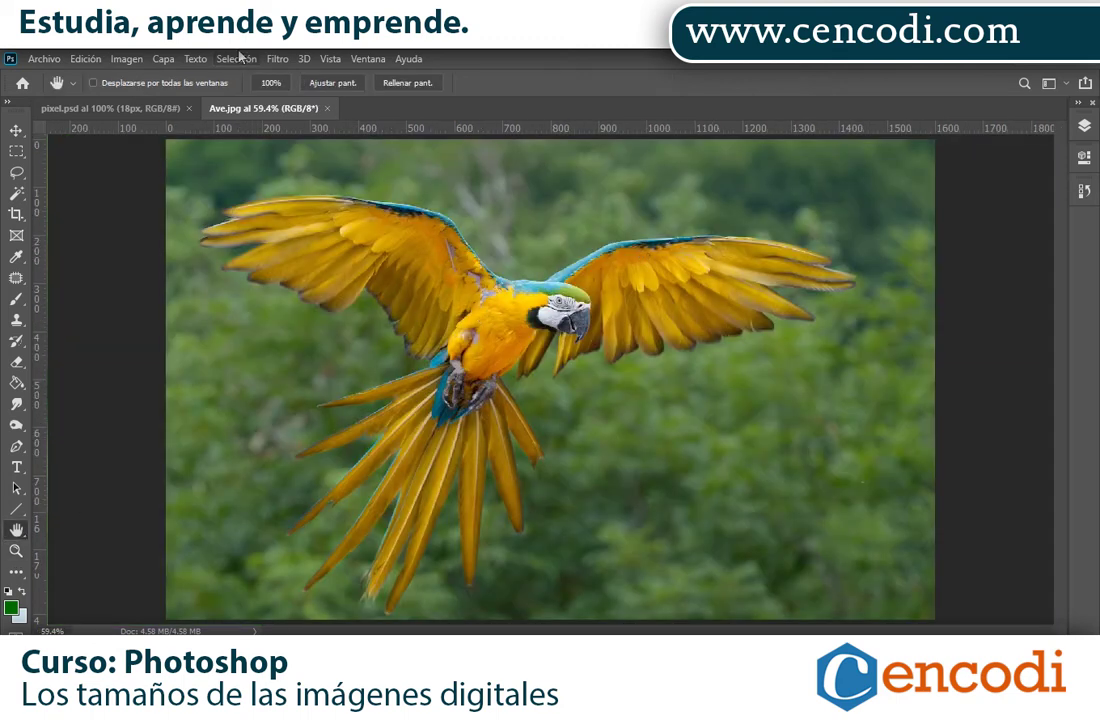
- Open Ave2, Ciudad, Gato, Moto, mascota1, Leon and Pinguino together in Photoshop
left_click(44, 58)
left_click(58, 92)
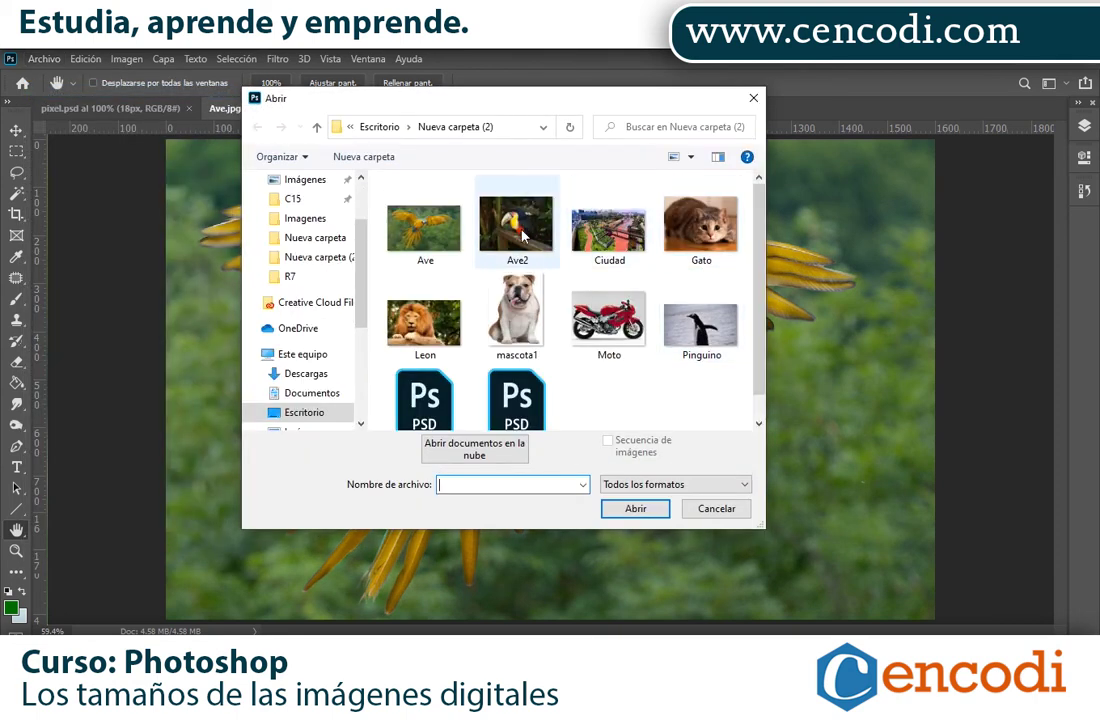
left_click(524, 236)
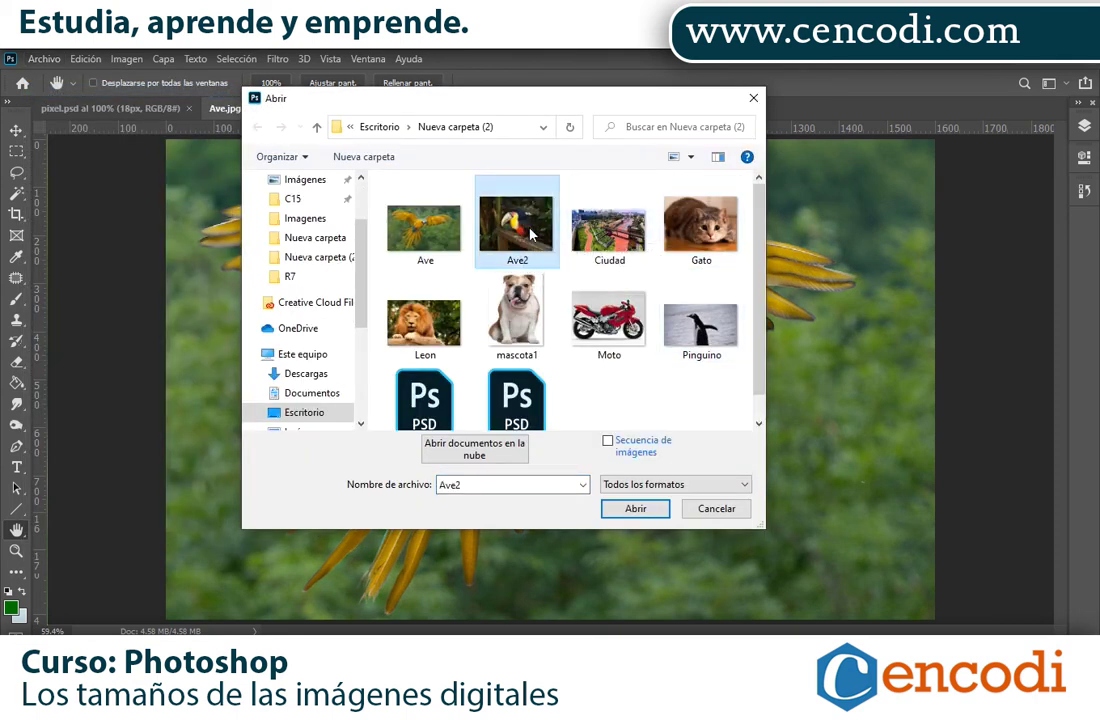
left_click(608, 228, "ctrl")
left_click(697, 234, "ctrl")
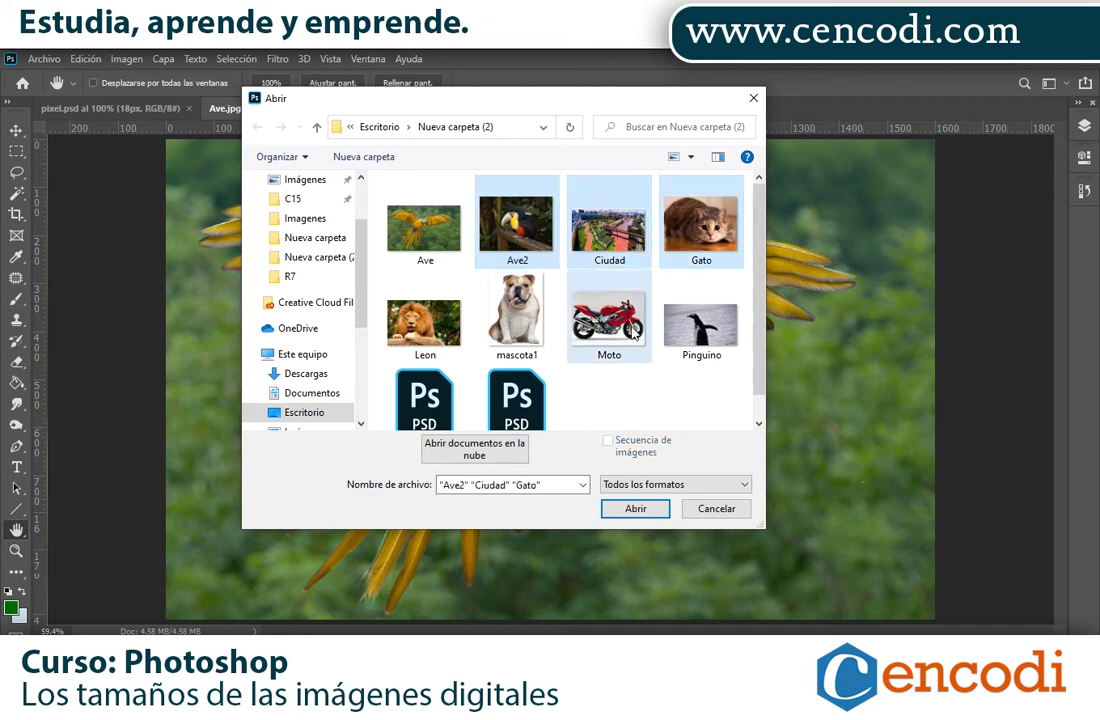
left_click(609, 318, "ctrl")
left_click(516, 312, "ctrl")
left_click(424, 320, "ctrl")
left_click(730, 328, "ctrl")
left_click(640, 508)
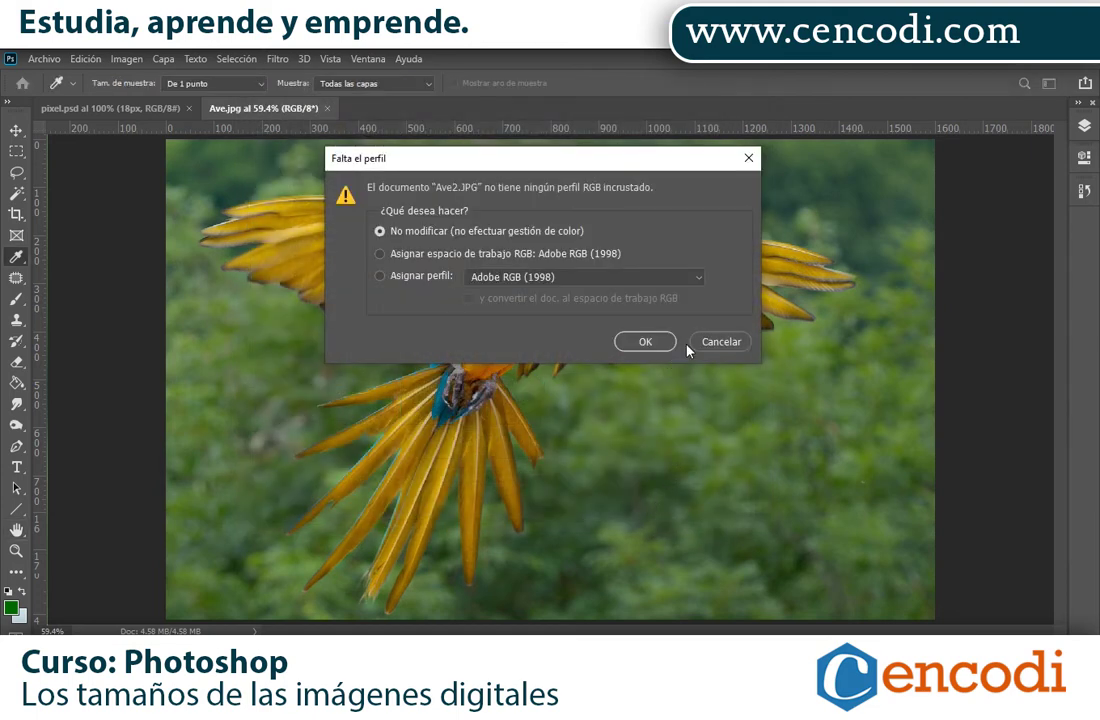
- Leave each photo's missing colour profile unchanged
key("Return")
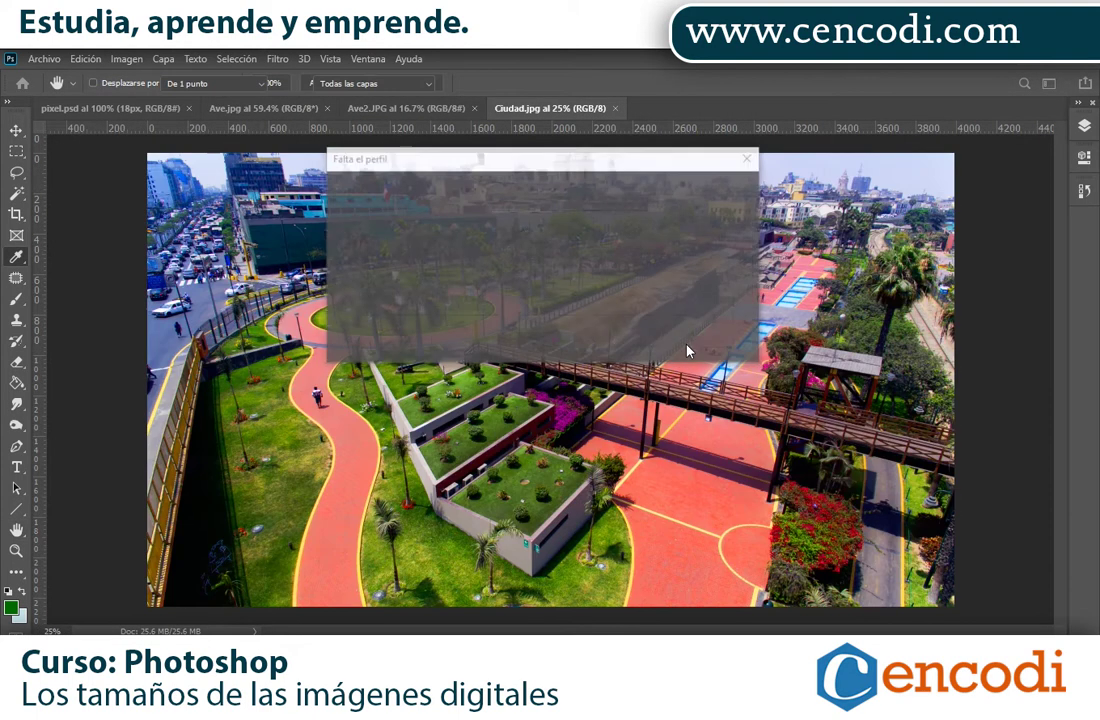
key("Return")
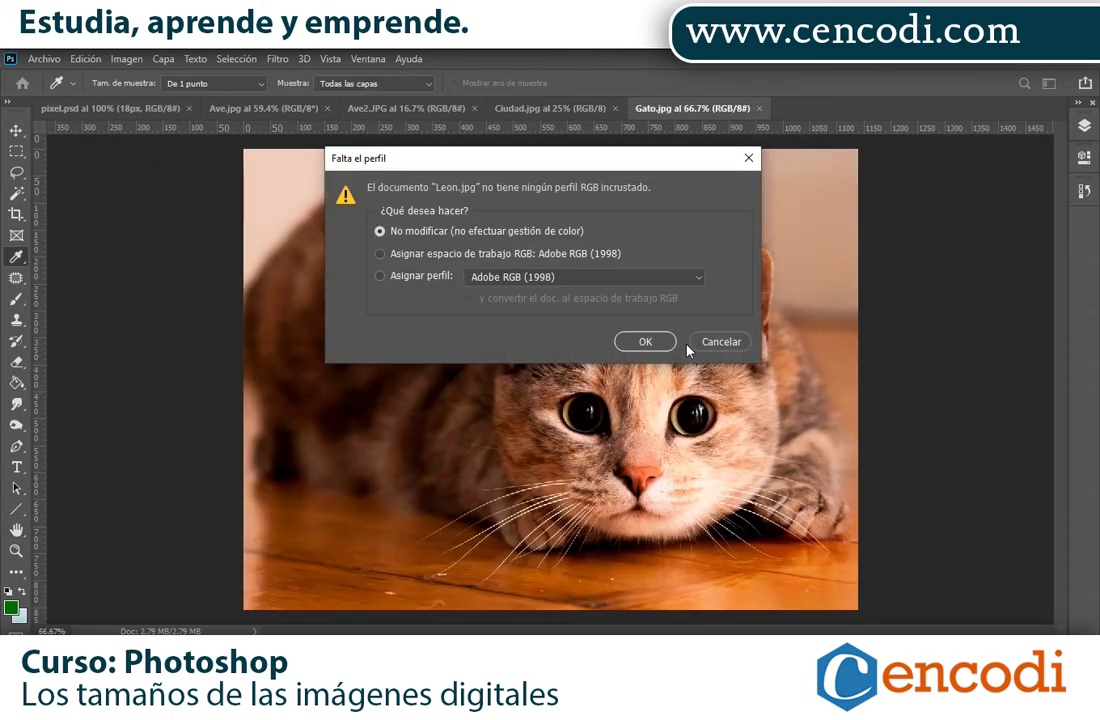
key("Return")
key("Return")
key("Return")
key("Return")
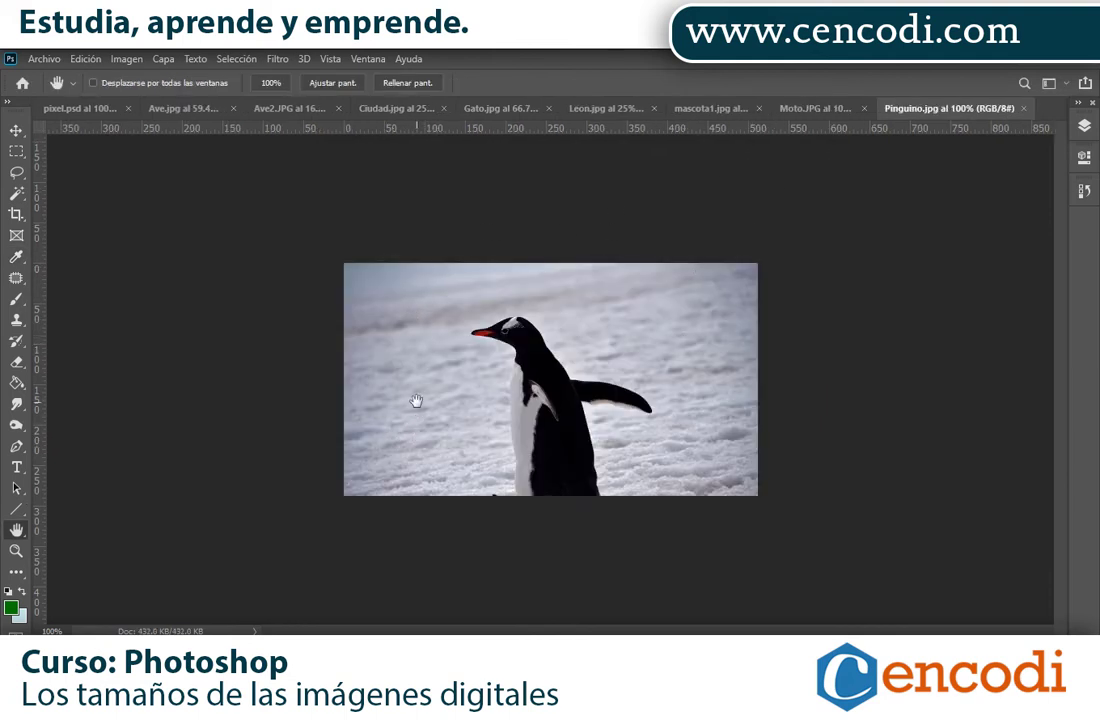
left_click(120, 59)
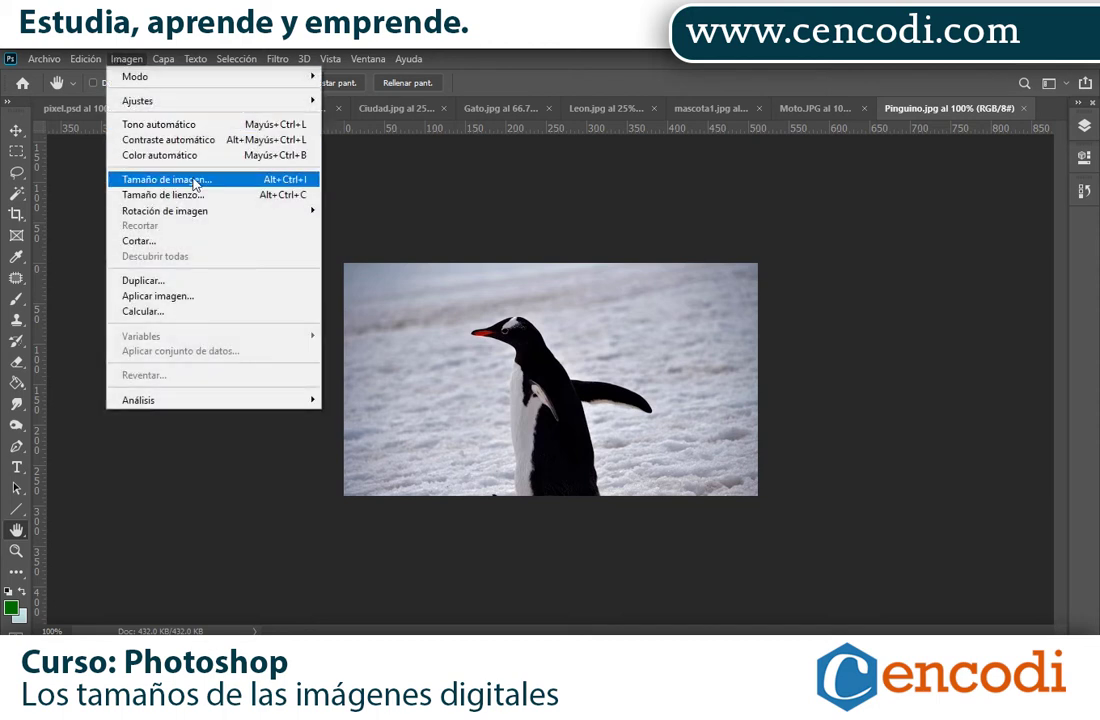
left_click(200, 180)
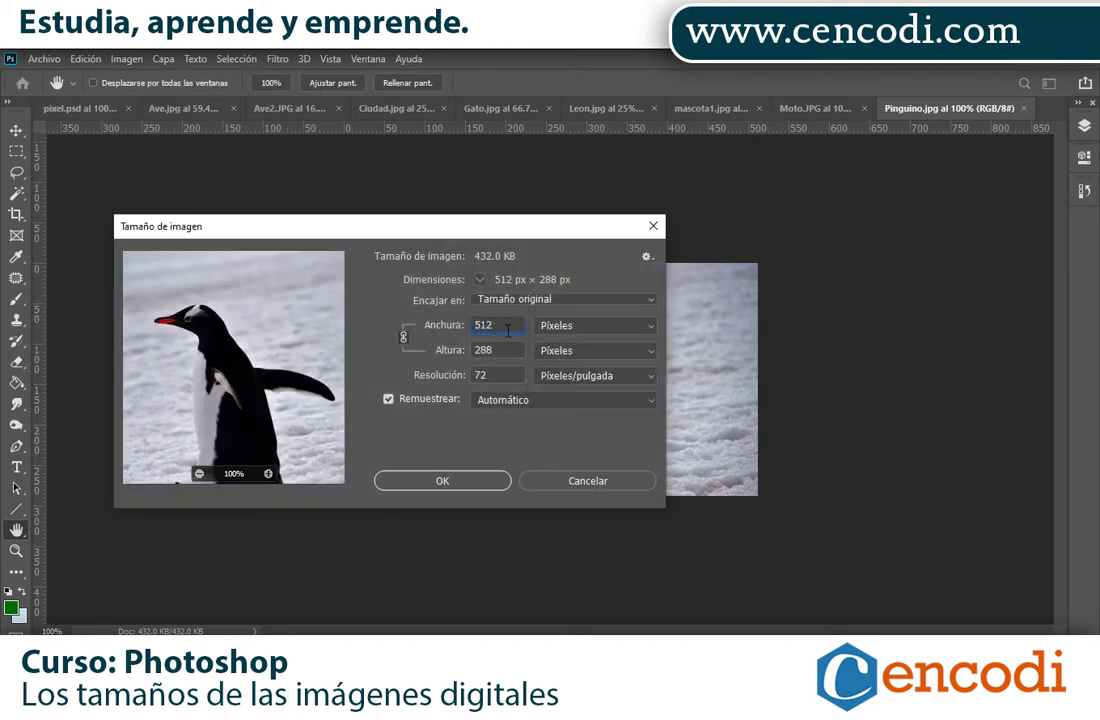
double_click(507, 351)
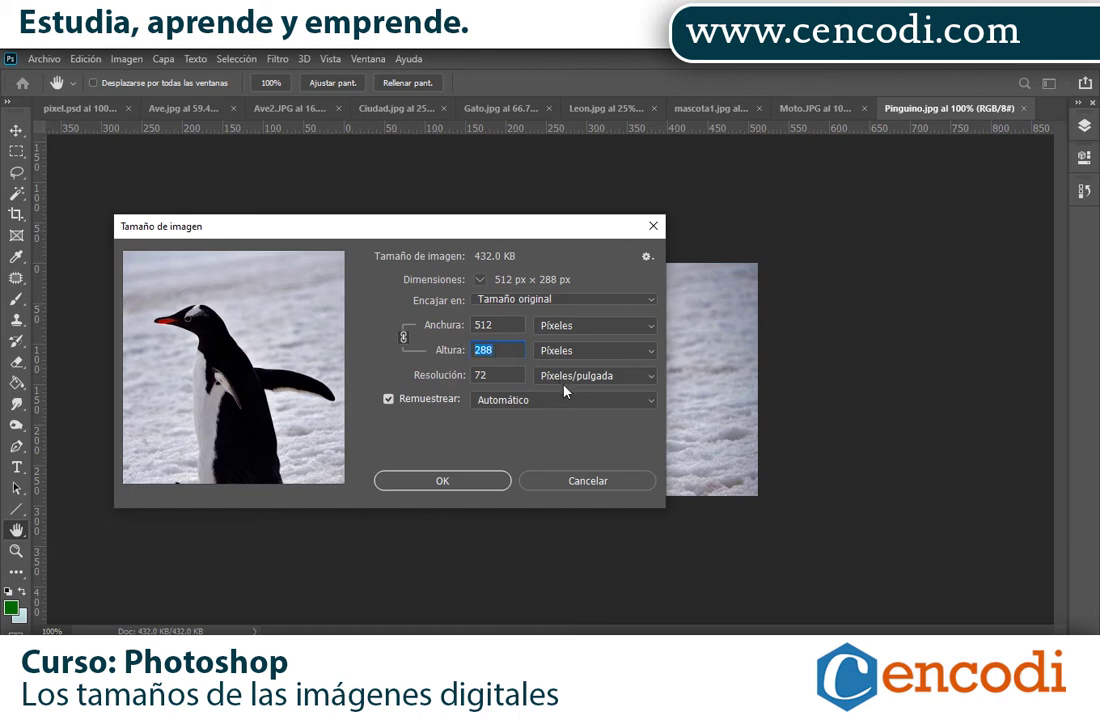
left_click(486, 488)
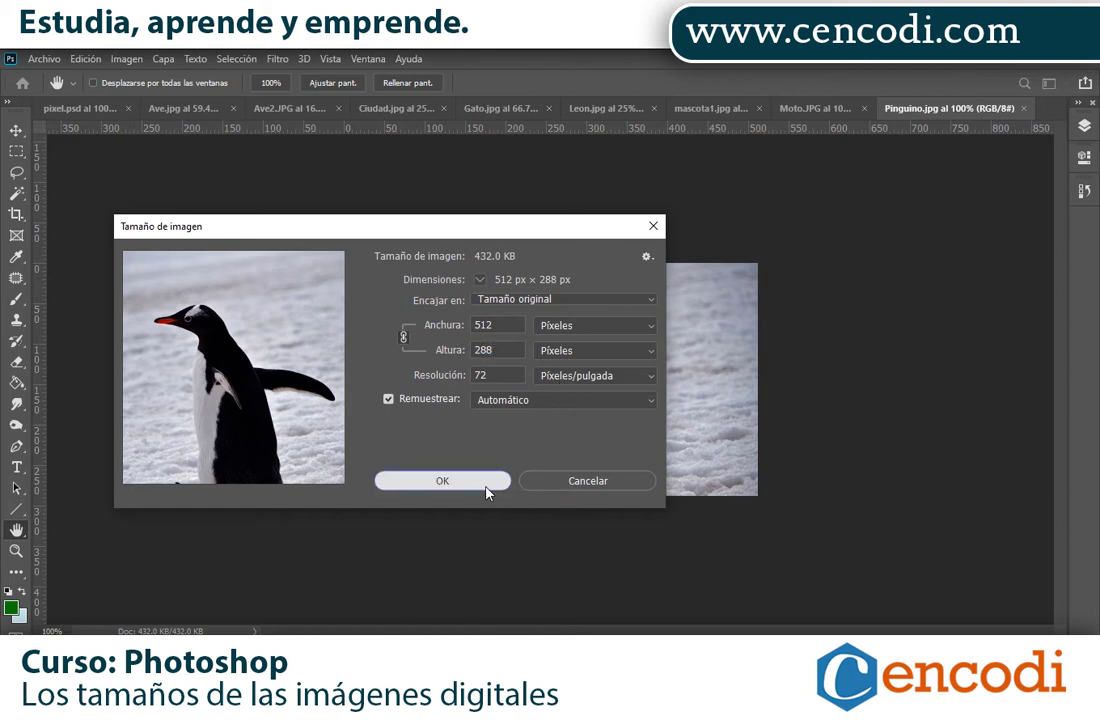
left_click(487, 490)
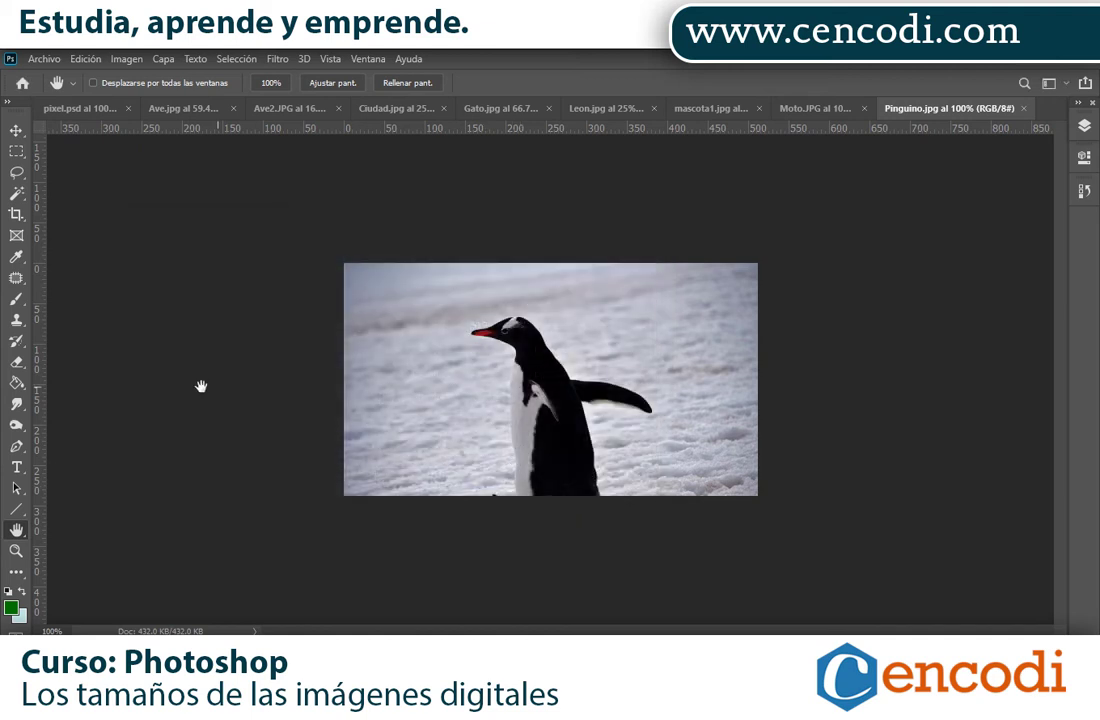
- Magnify the penguin's head edge down to individual pixels, then fit the photo on screen
left_click(15, 550)
left_click_drag(472, 282, 638, 427)
left_click_drag(304, 211, 584, 405)
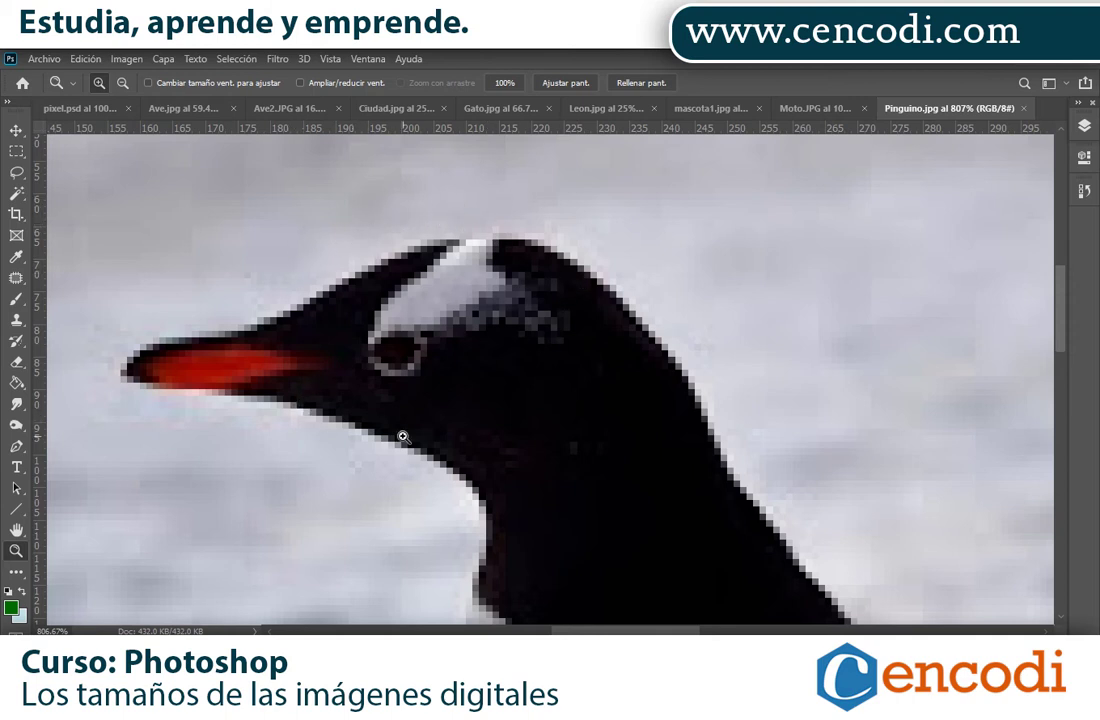
left_click(754, 388)
left_click_drag(327, 216, 585, 365)
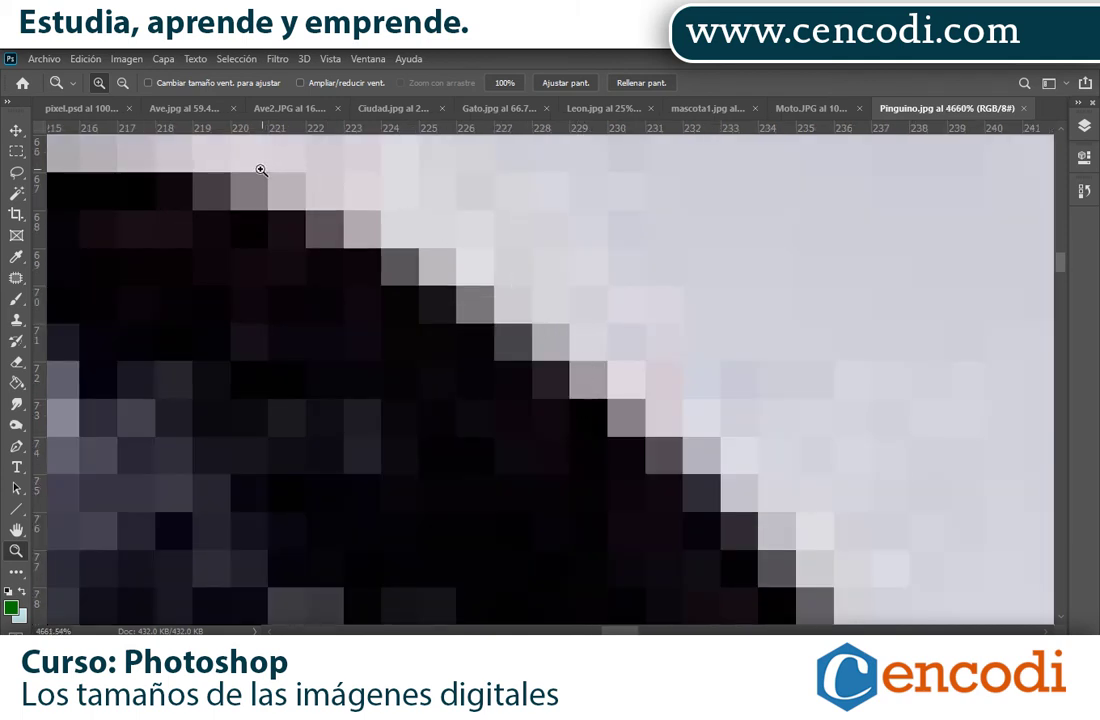
left_click_drag(260, 170, 619, 364)
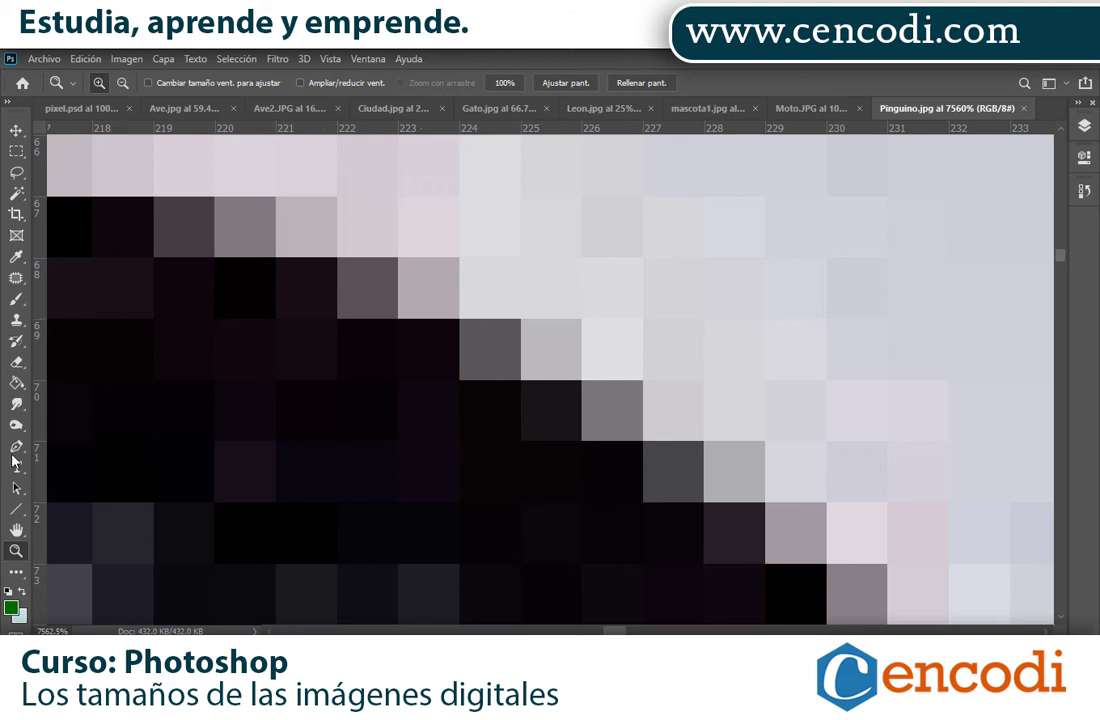
double_click(16, 529)
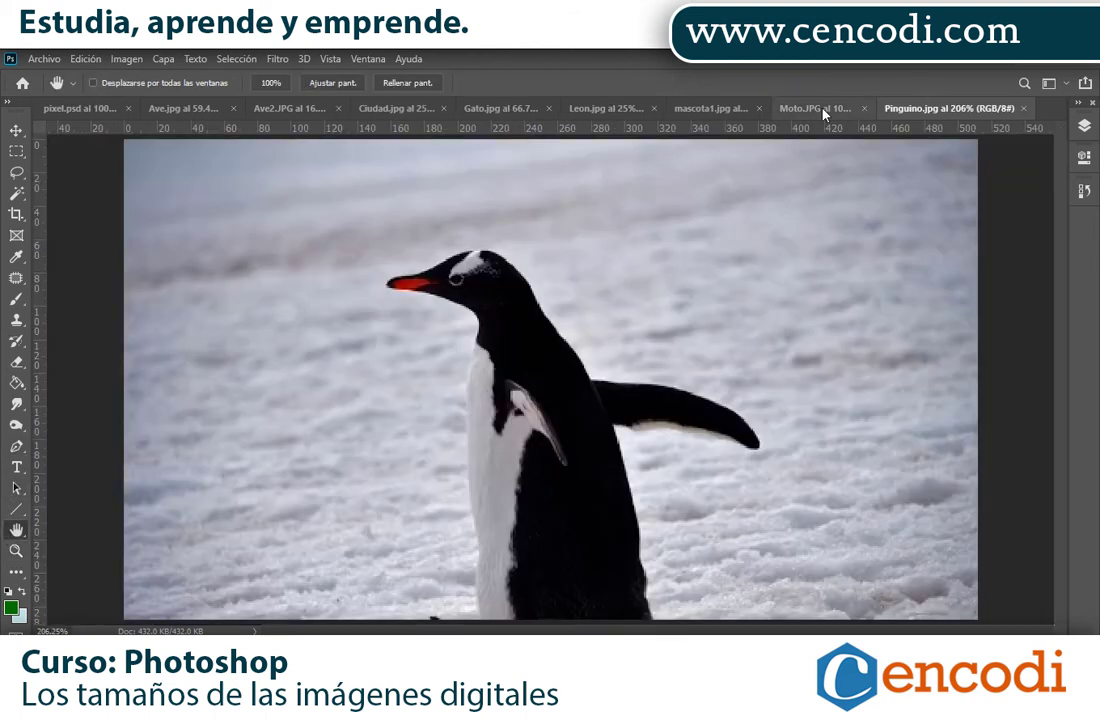
left_click(822, 110)
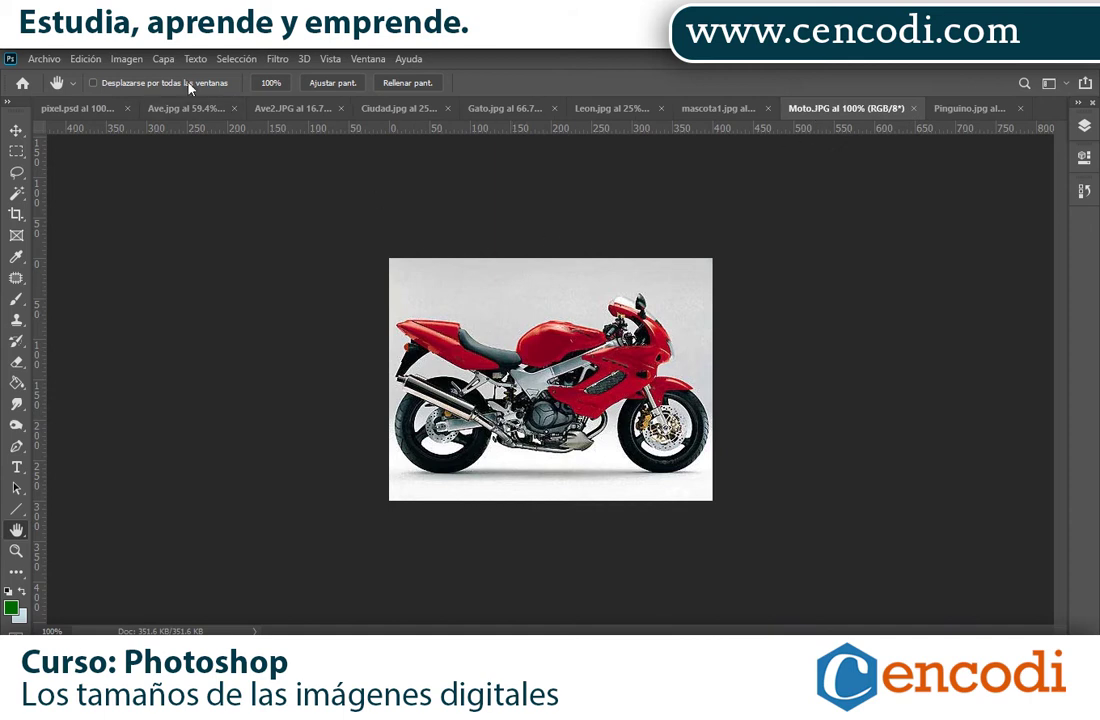
left_click(126, 58)
left_click(165, 179)
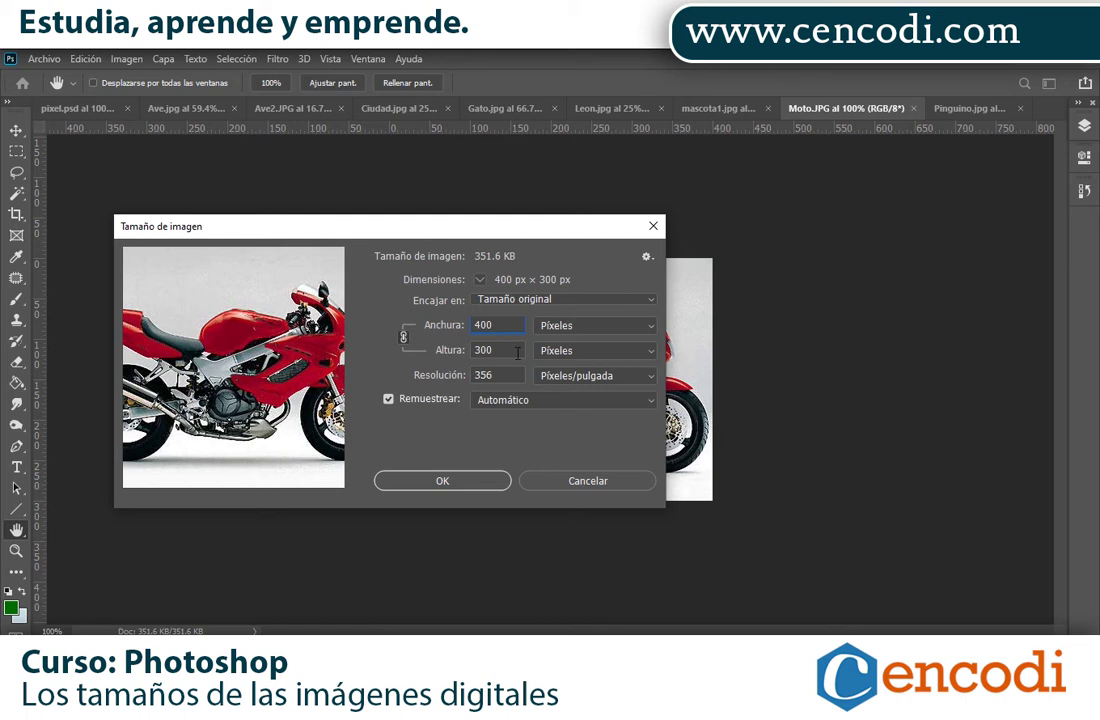
left_click(472, 481)
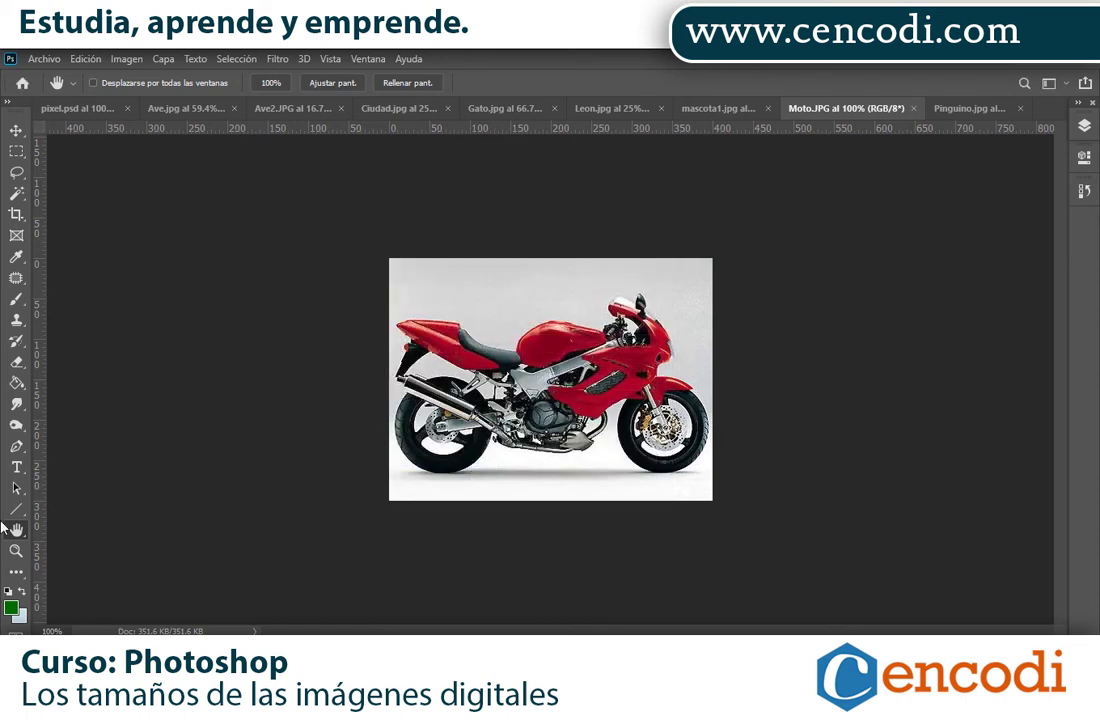
left_click(14, 551)
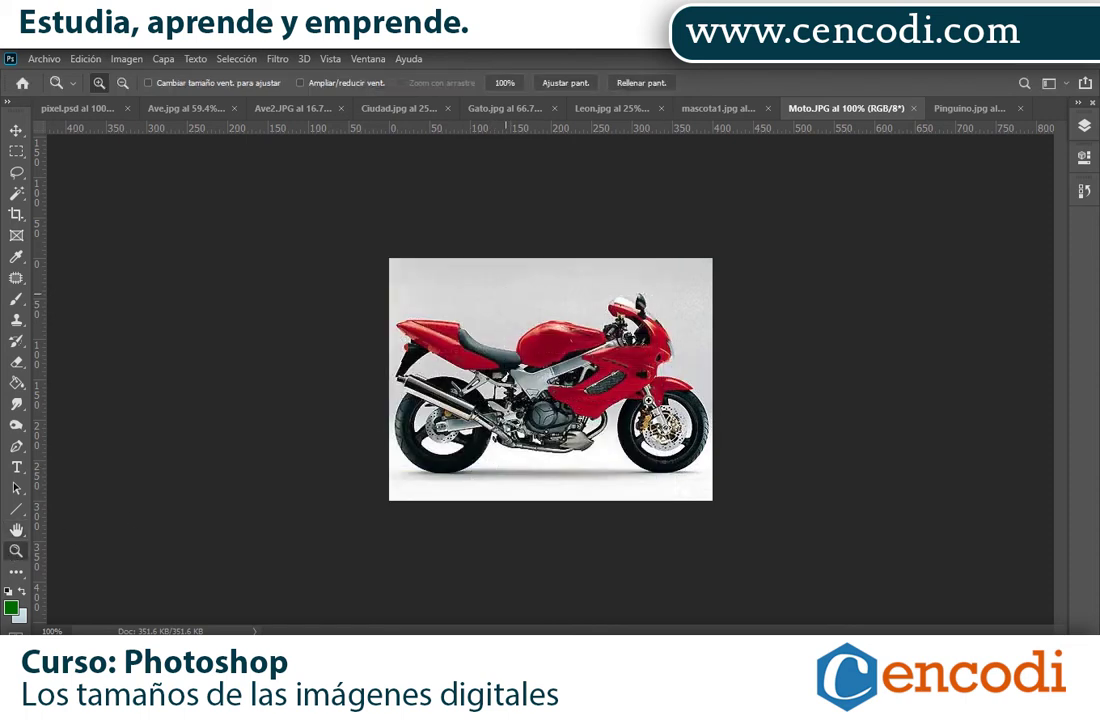
- Magnify Moto.JPG's red fuel tank down to pixel squares, then fit the motorcycle on screen
left_click_drag(670, 392, 466, 275)
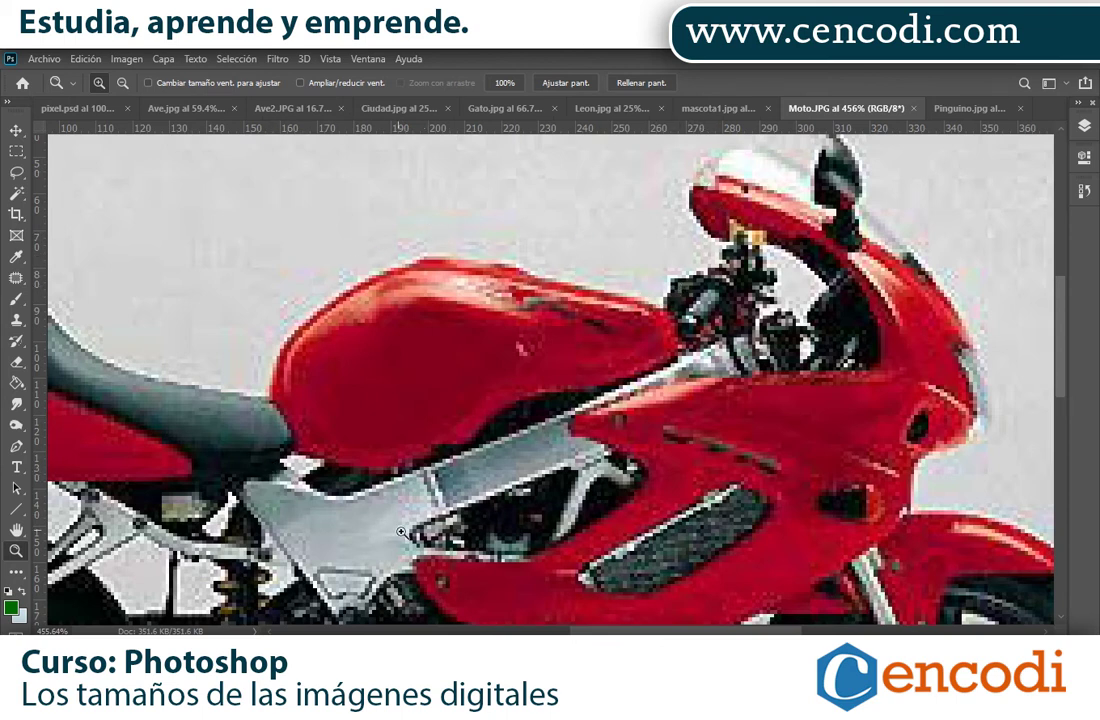
mouse_move(369, 170)
left_mouse_down()
mouse_move(601, 282)
mouse_move(707, 404)
left_mouse_up()
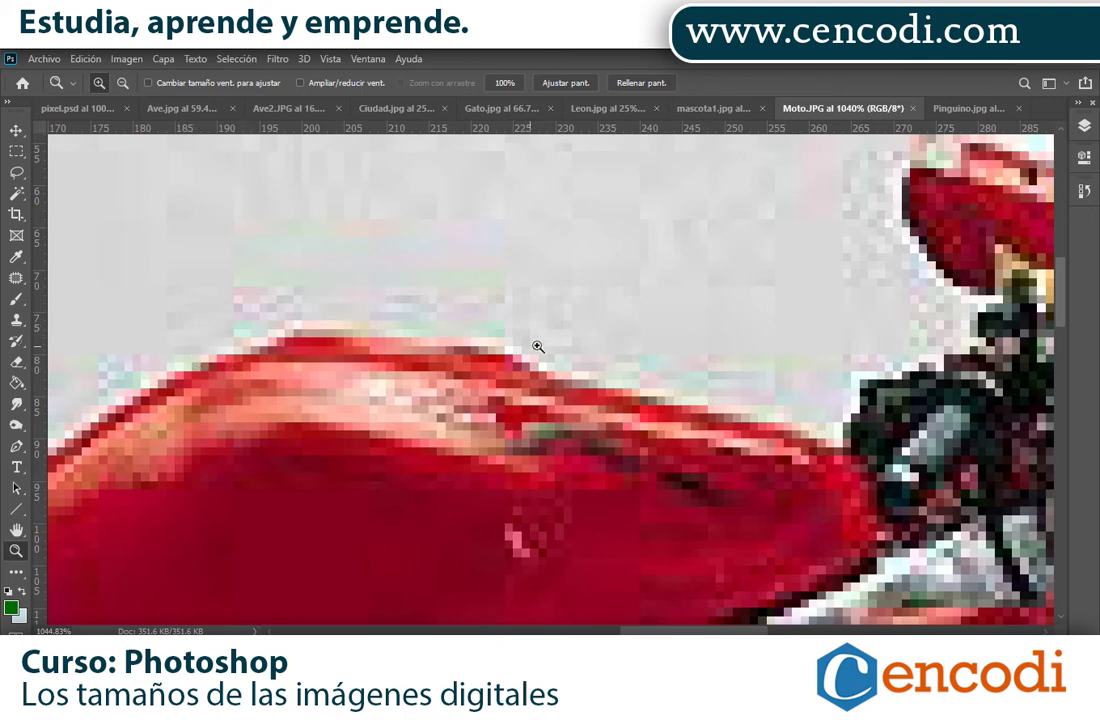
left_click_drag(329, 275, 565, 462)
left_click_drag(315, 234, 617, 409)
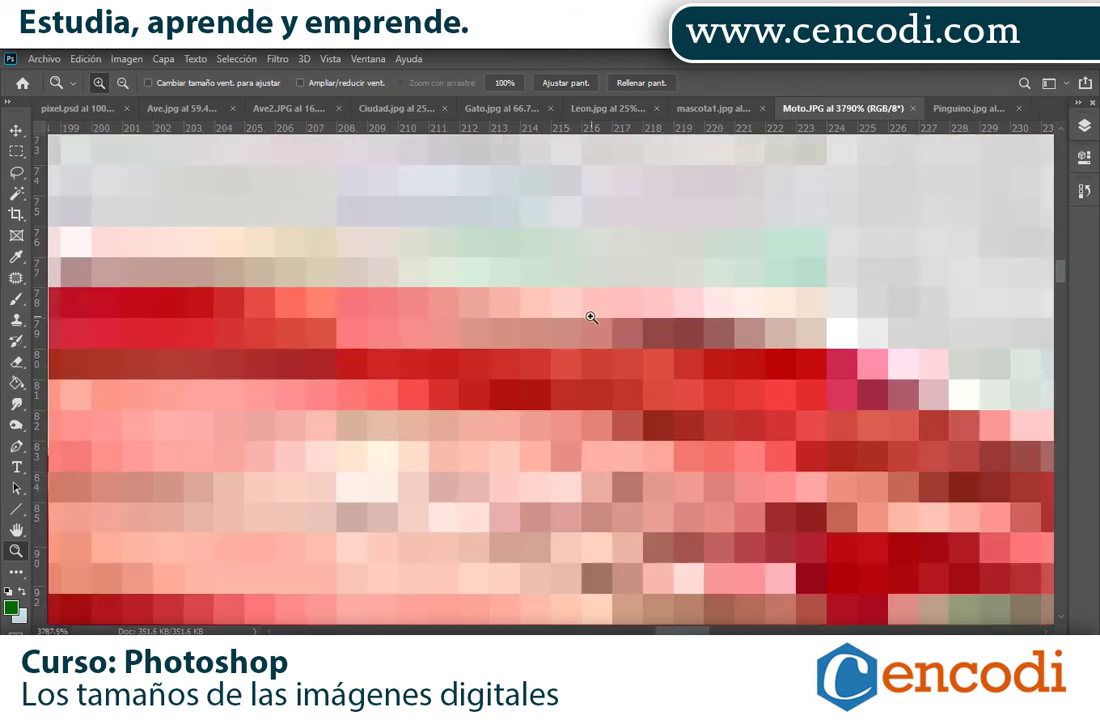
double_click(16, 530)
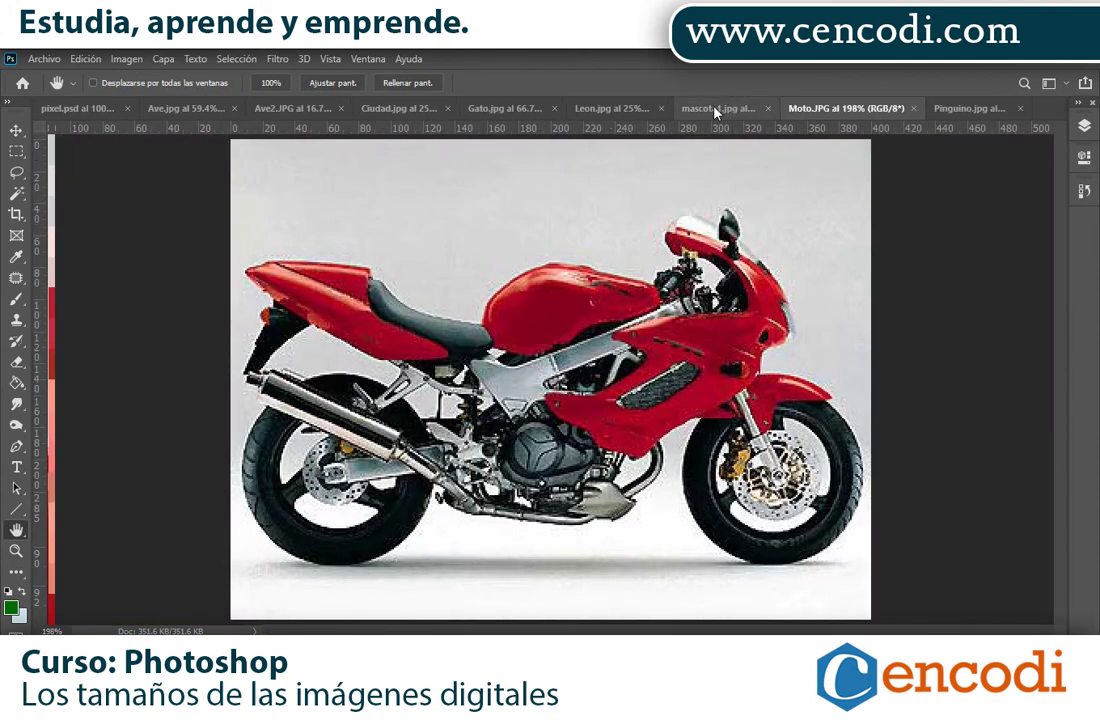
left_click(714, 110)
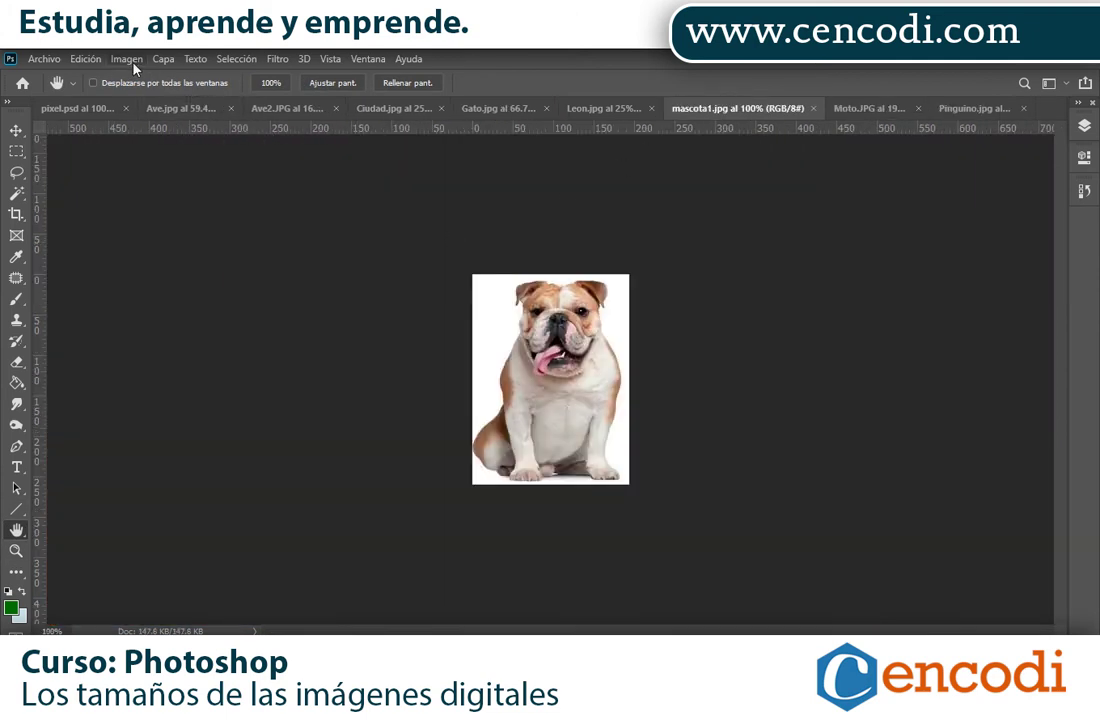
- Check the bulldog's image size: 194 × 260 px at 72 ppi
left_click(126, 58)
left_click(188, 181)
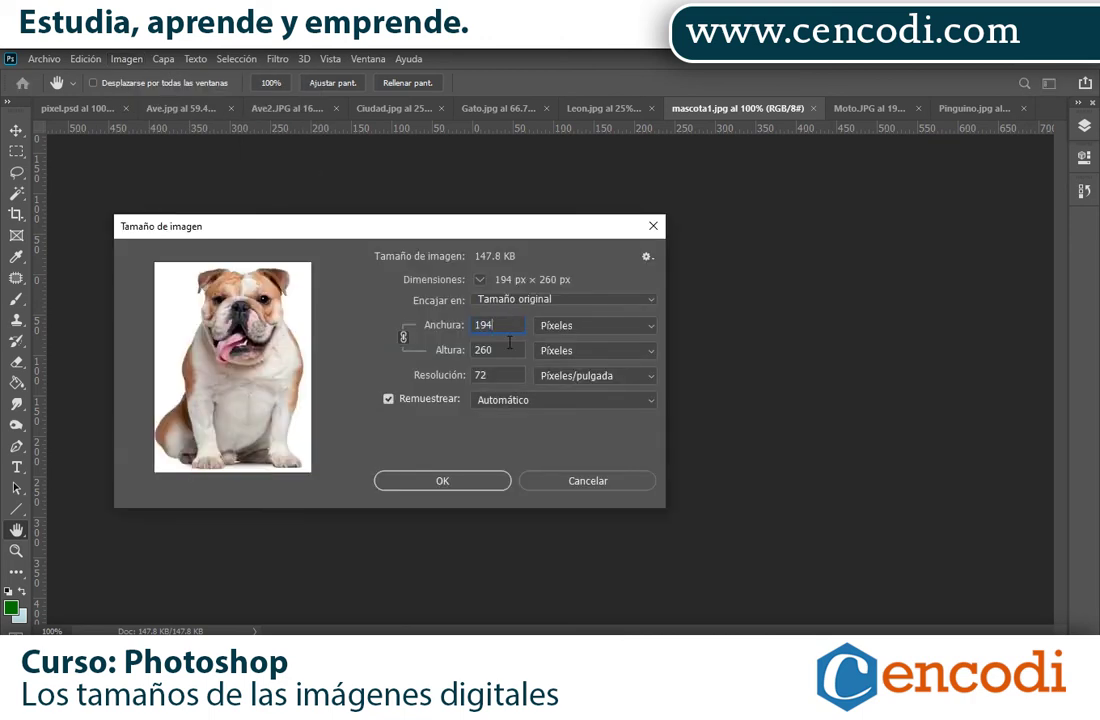
left_click(480, 479)
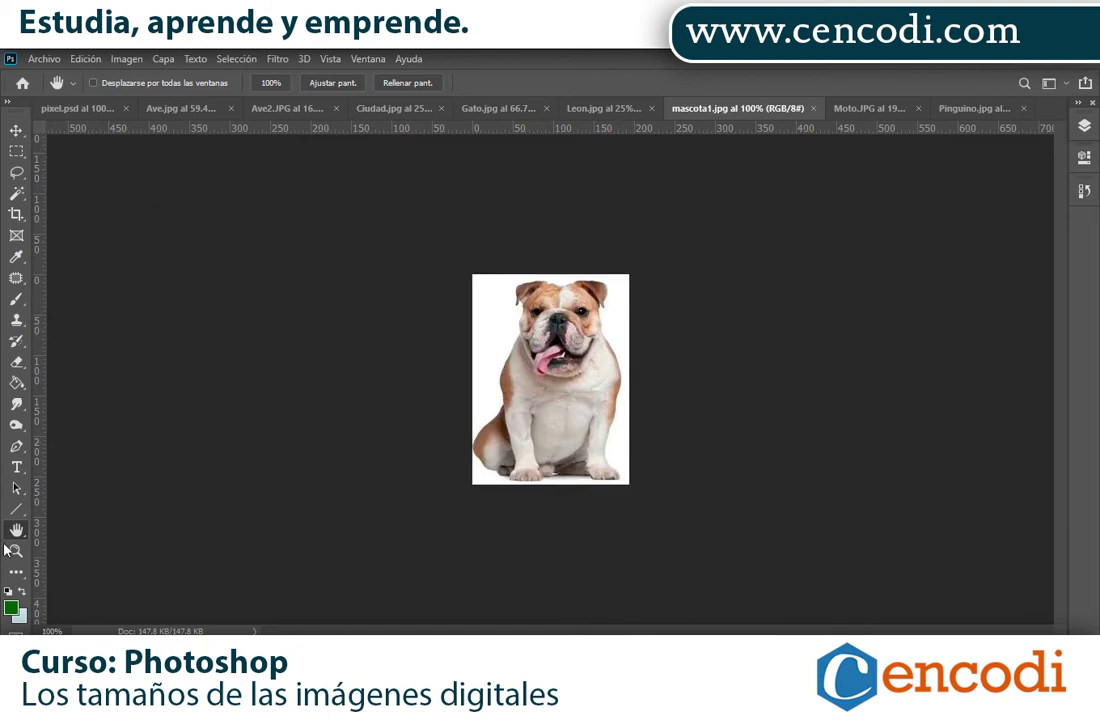
double_click(17, 530)
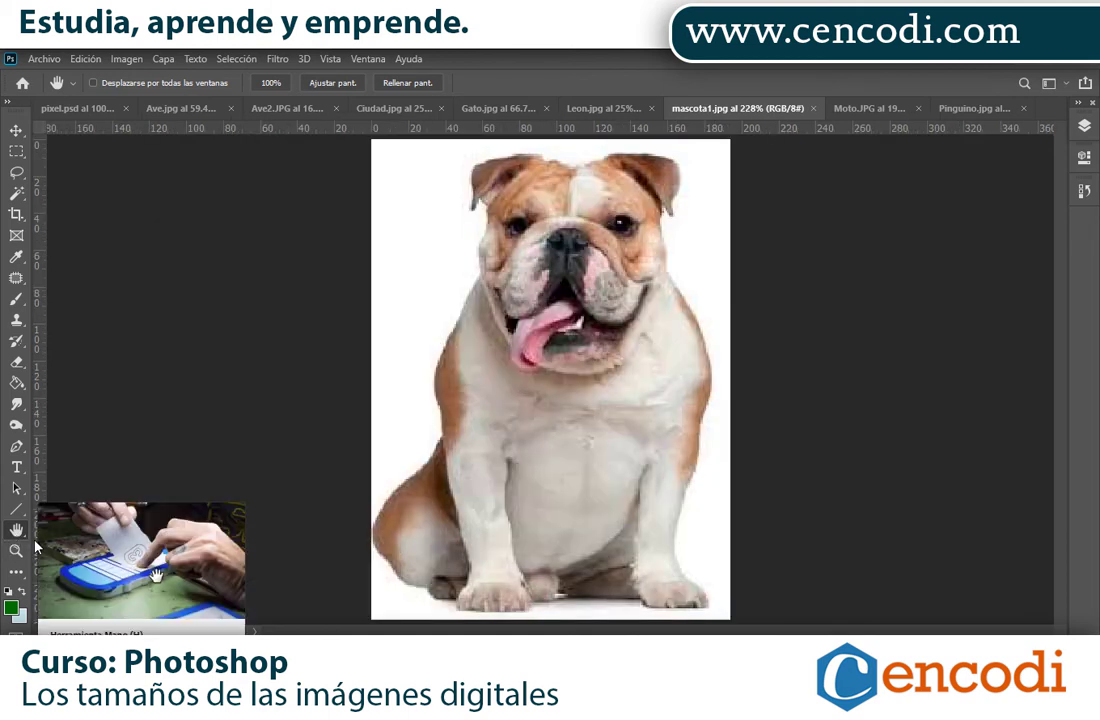
- Magnify the bulldog's eye down to individual pixels, then fit the dog on screen
left_click(17, 551)
left_click_drag(472, 153, 665, 290)
left_click_drag(238, 226, 654, 553)
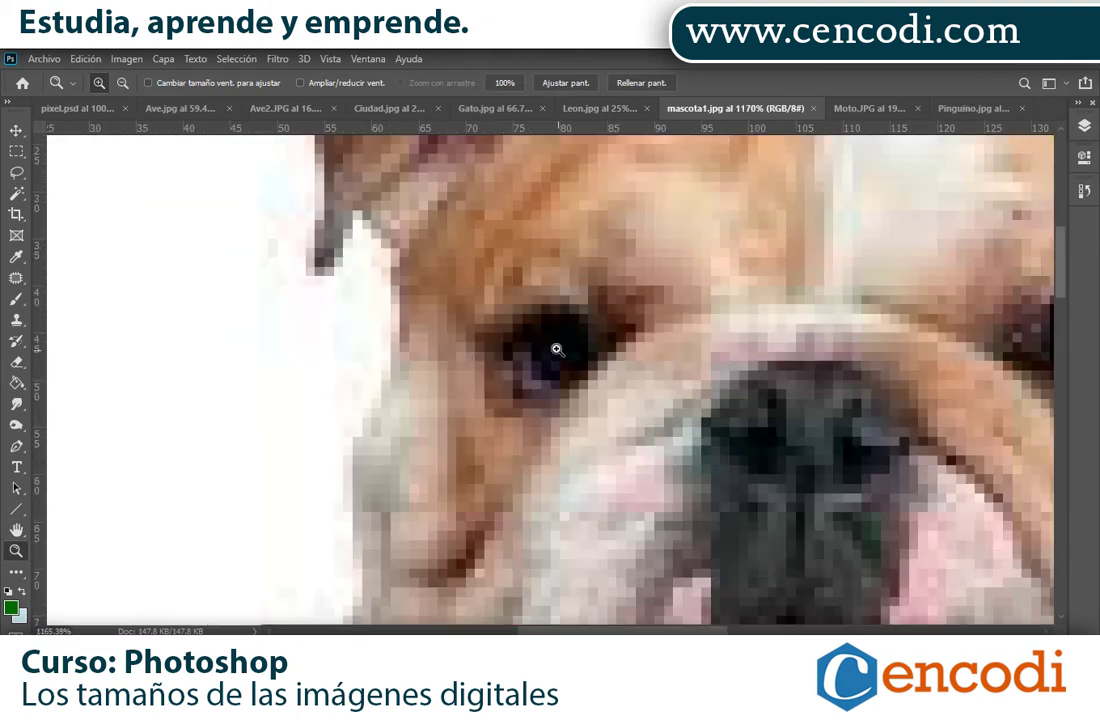
left_click_drag(465, 335, 605, 405)
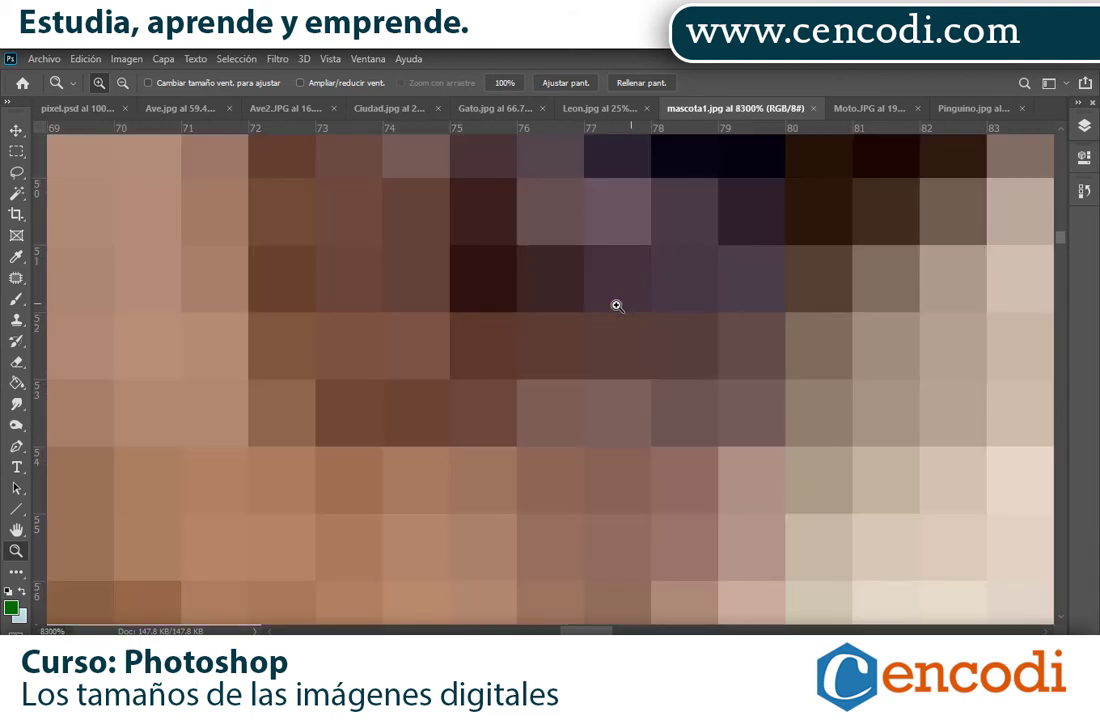
double_click(16, 530)
- Zoom in again on the bulldog's eye and nose for a closer pixel view
left_click(15, 549)
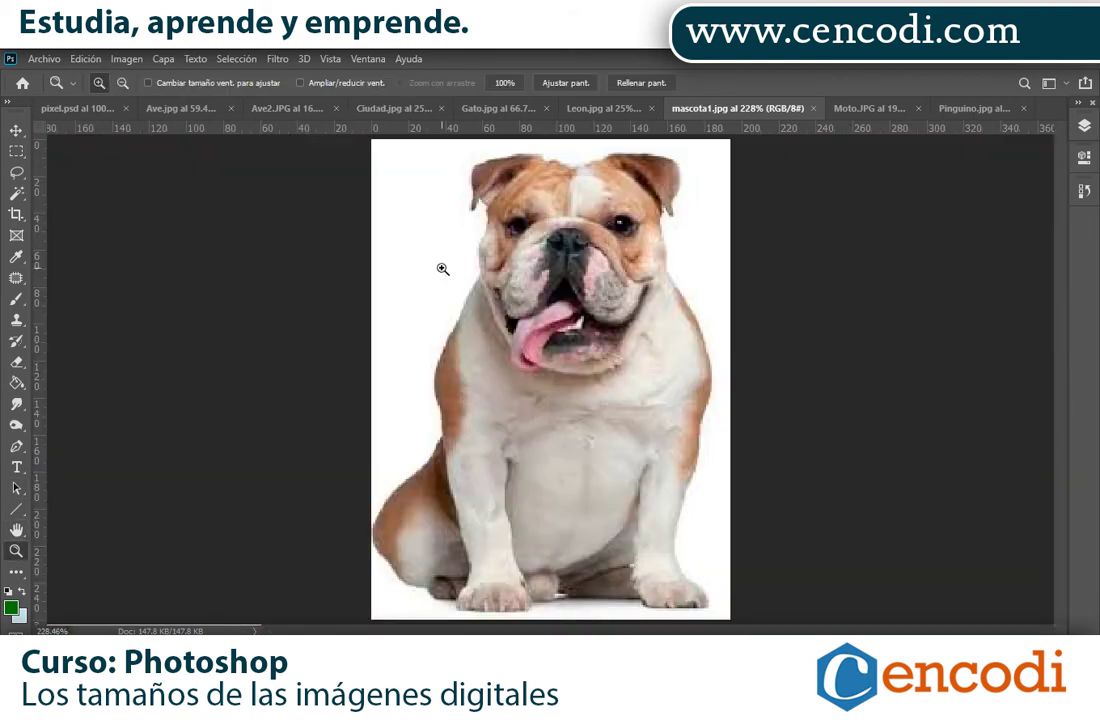
left_click_drag(463, 189, 650, 296)
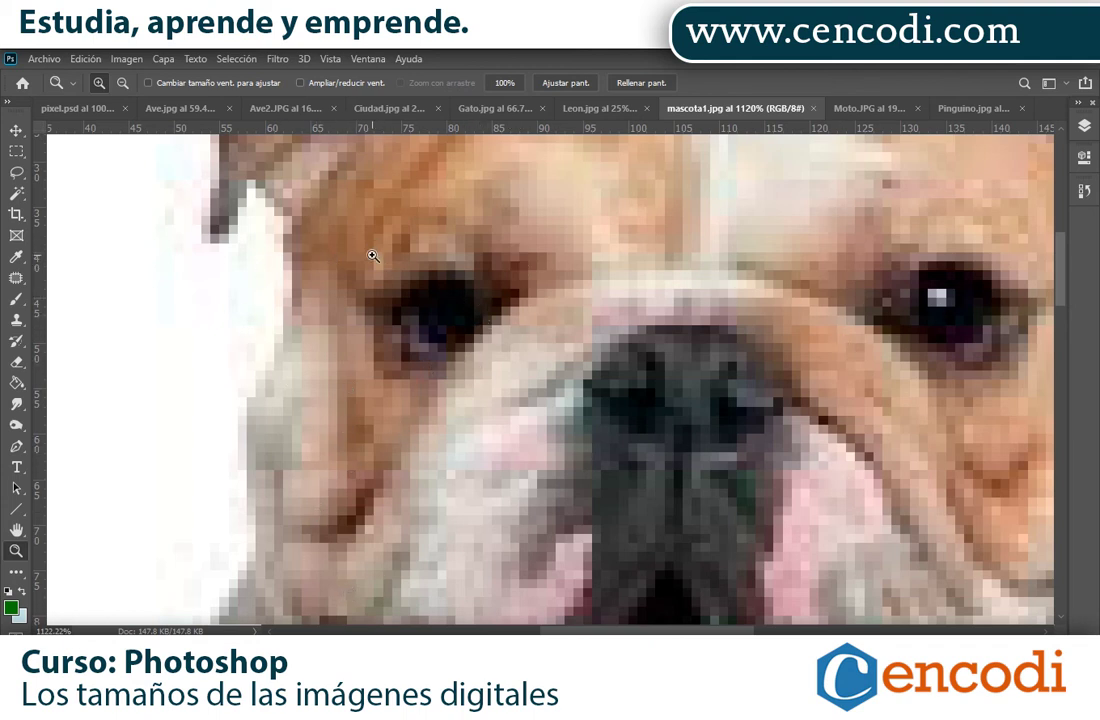
left_click(626, 540)
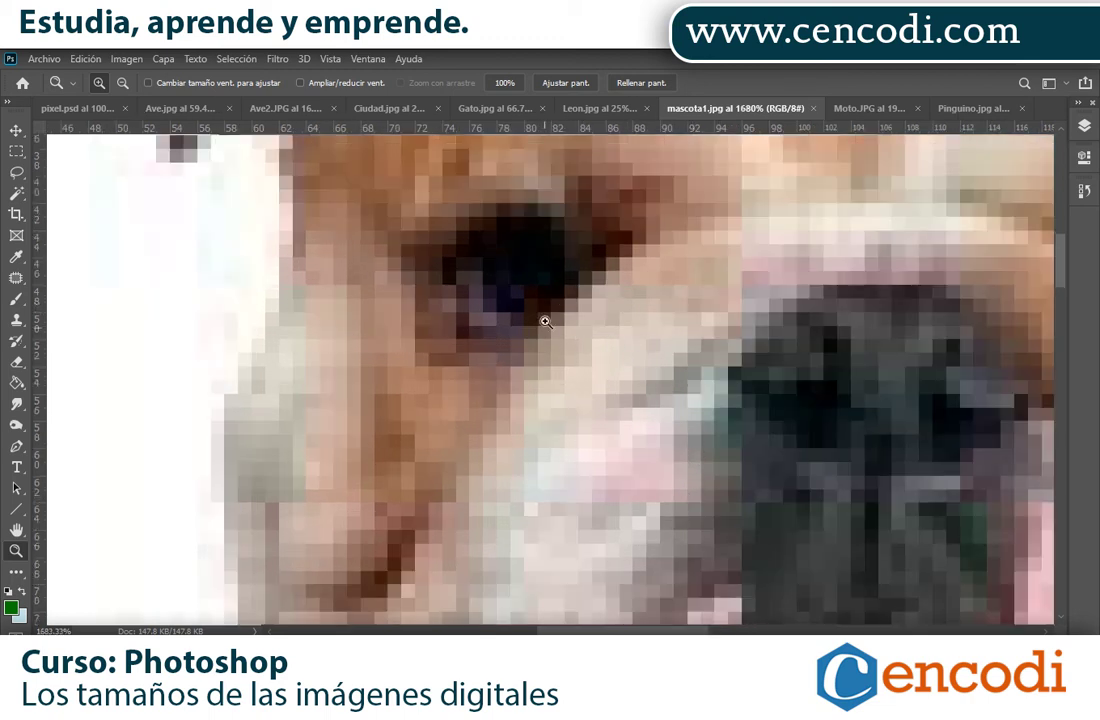
left_click_drag(343, 187, 362, 224)
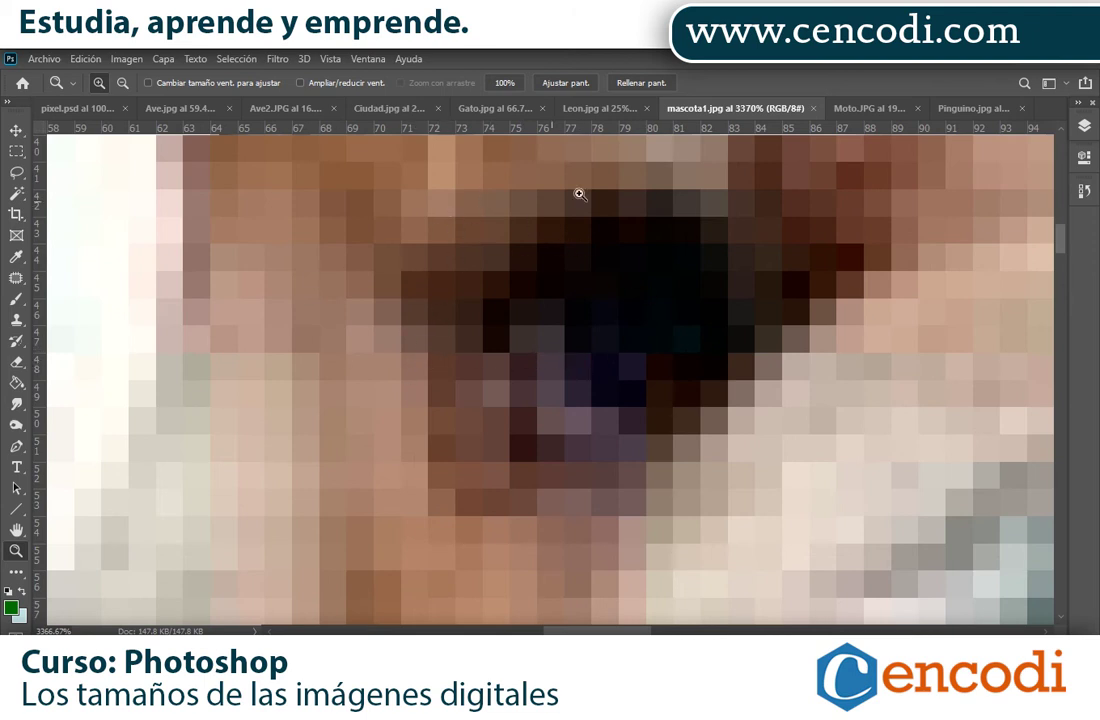
left_click(588, 109)
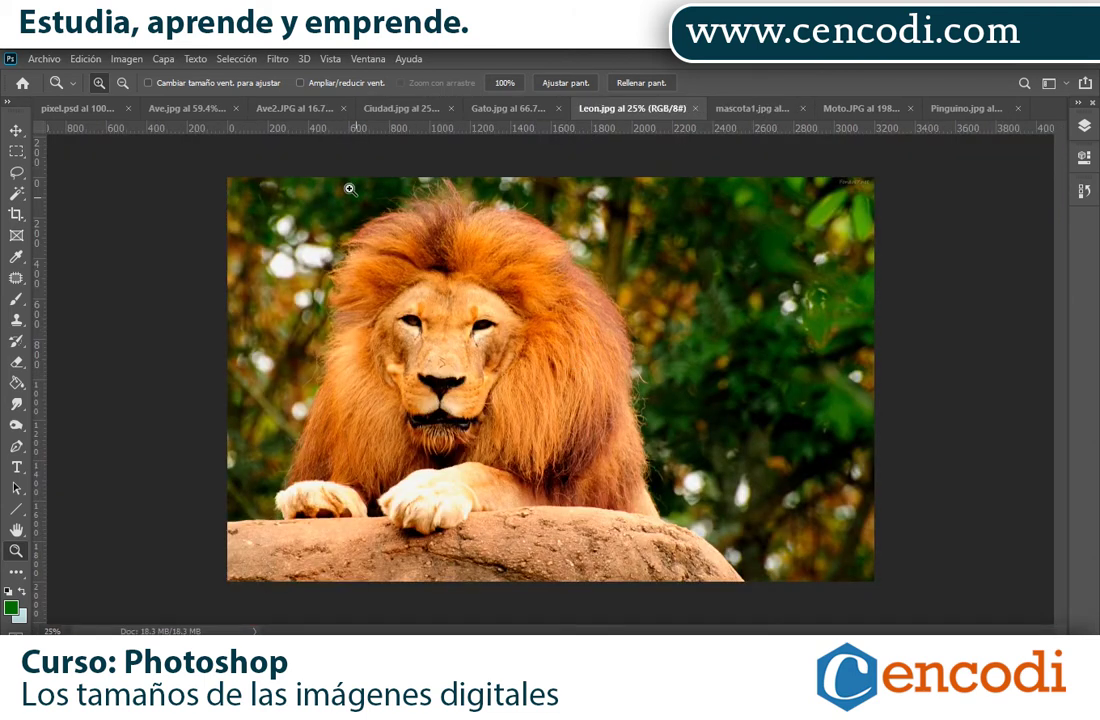
- Check the lion photo's image size: 3200 × 2000 px
left_click(126, 59)
left_click(177, 184)
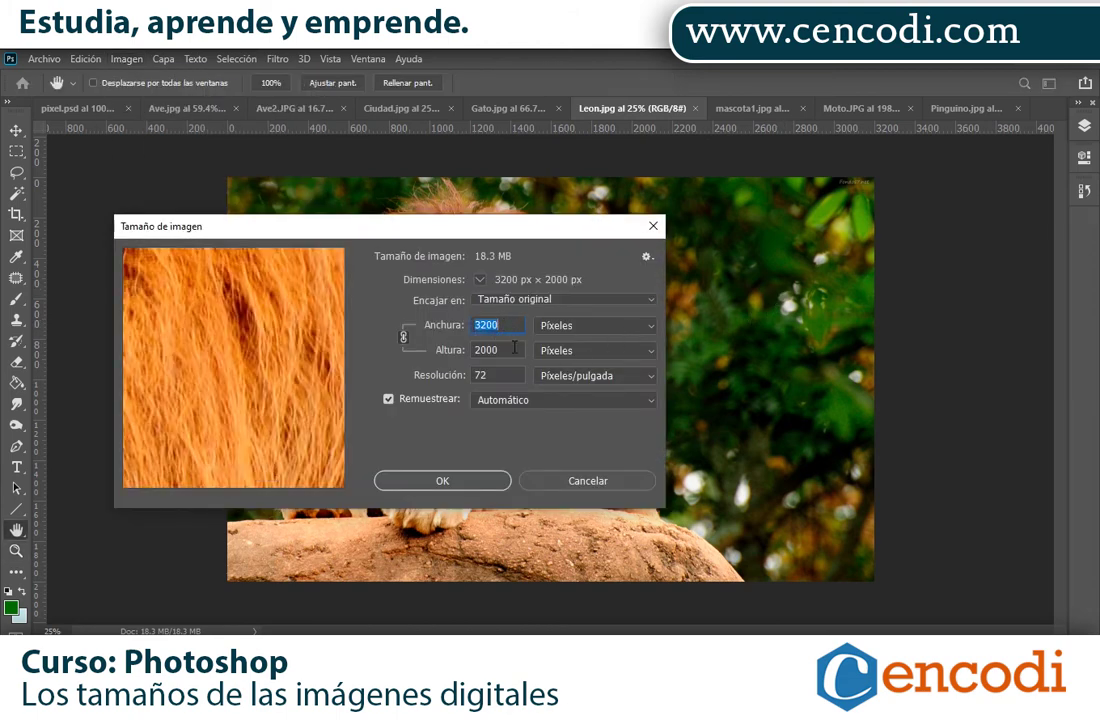
left_click(483, 485)
- Magnify the rock at lower left down to single pixels, then fit the lion on screen
key("z")
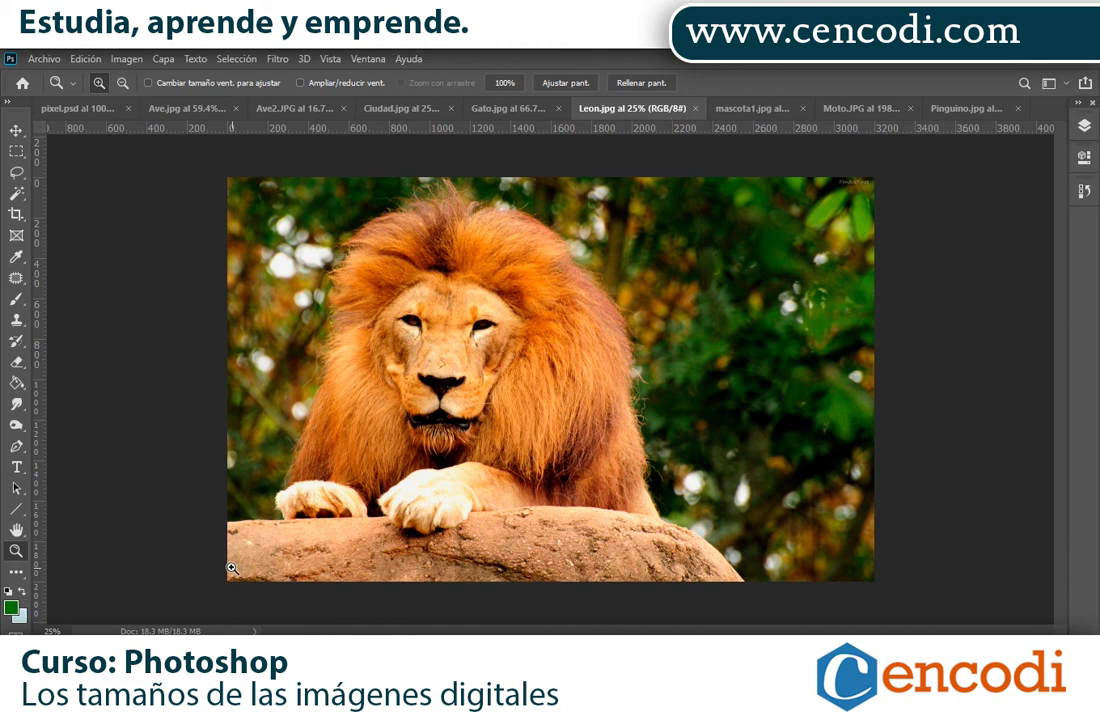
left_click_drag(218, 559, 253, 594)
left_click_drag(257, 301, 331, 376)
left_click_drag(383, 253, 464, 349)
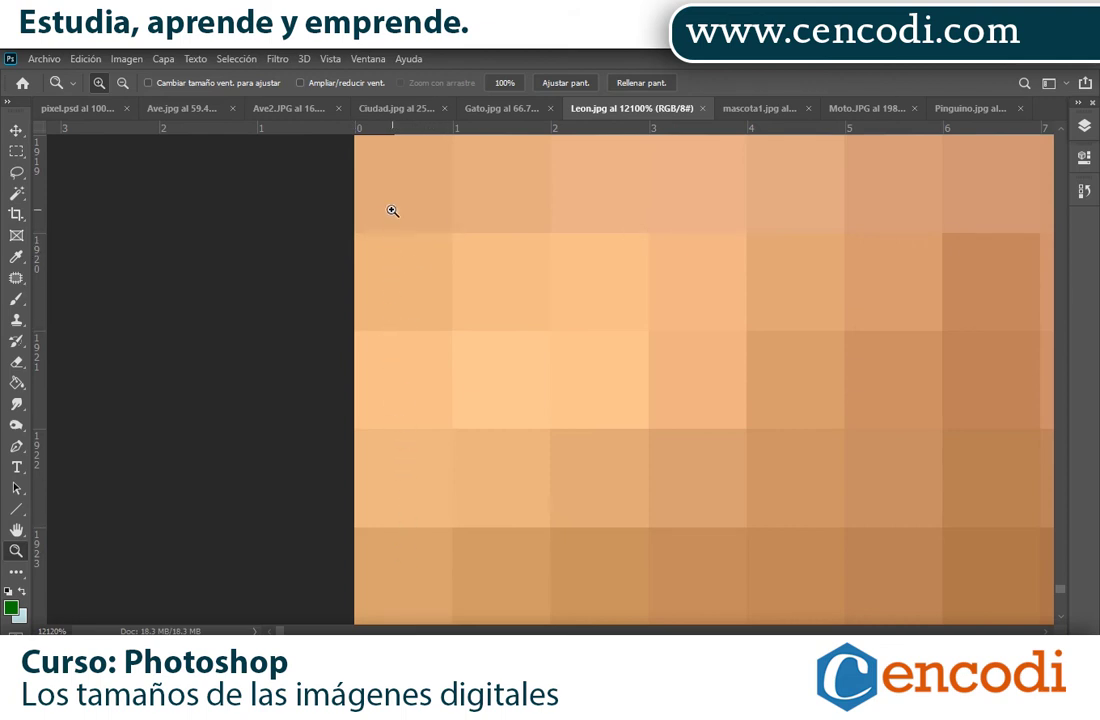
key("h")
key("ctrl+0")
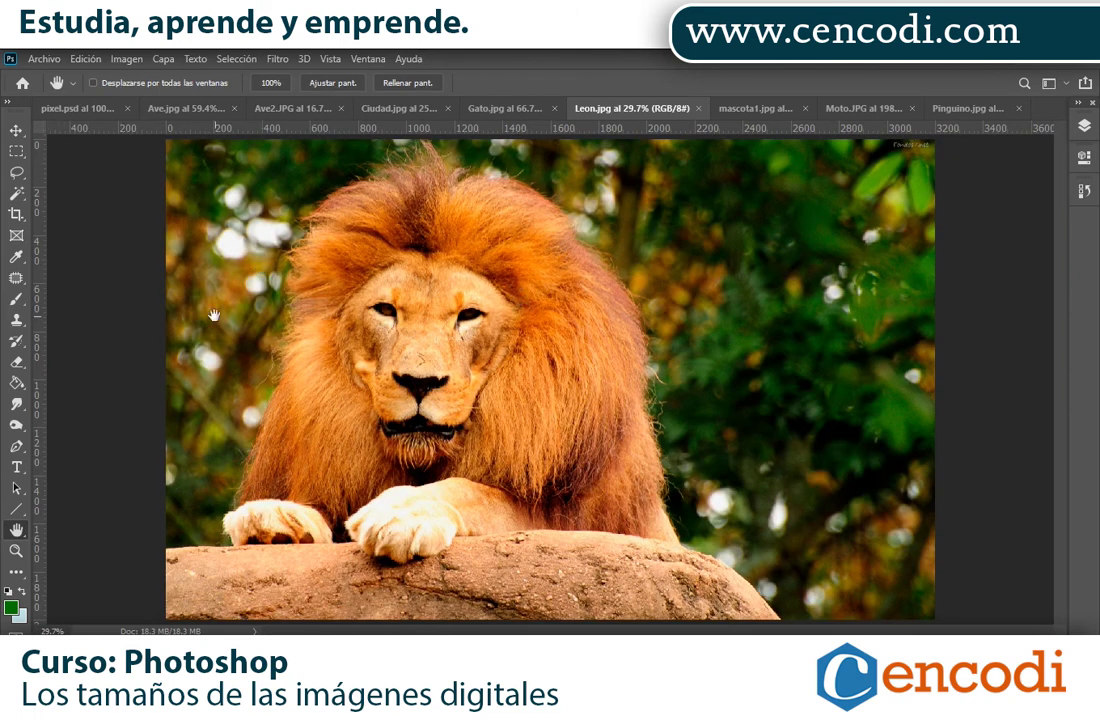
- Zoom into the lion's face until the mane's edge against the background shows up close
left_click(16, 550)
left_click_drag(327, 185, 694, 462)
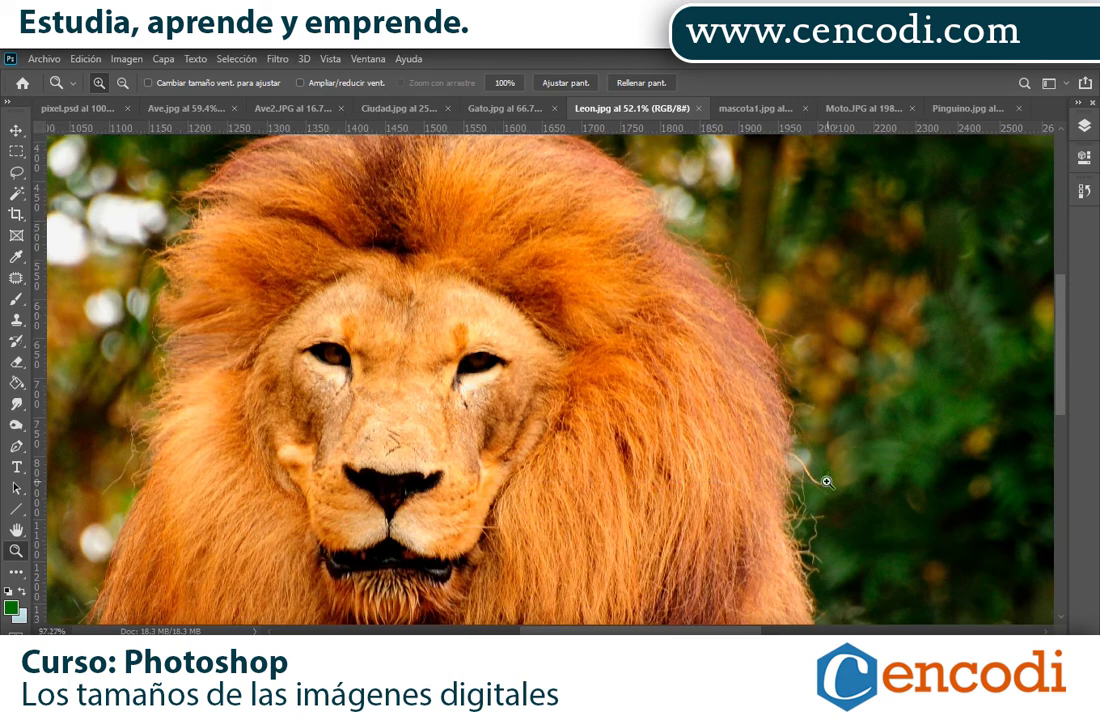
left_click(827, 482)
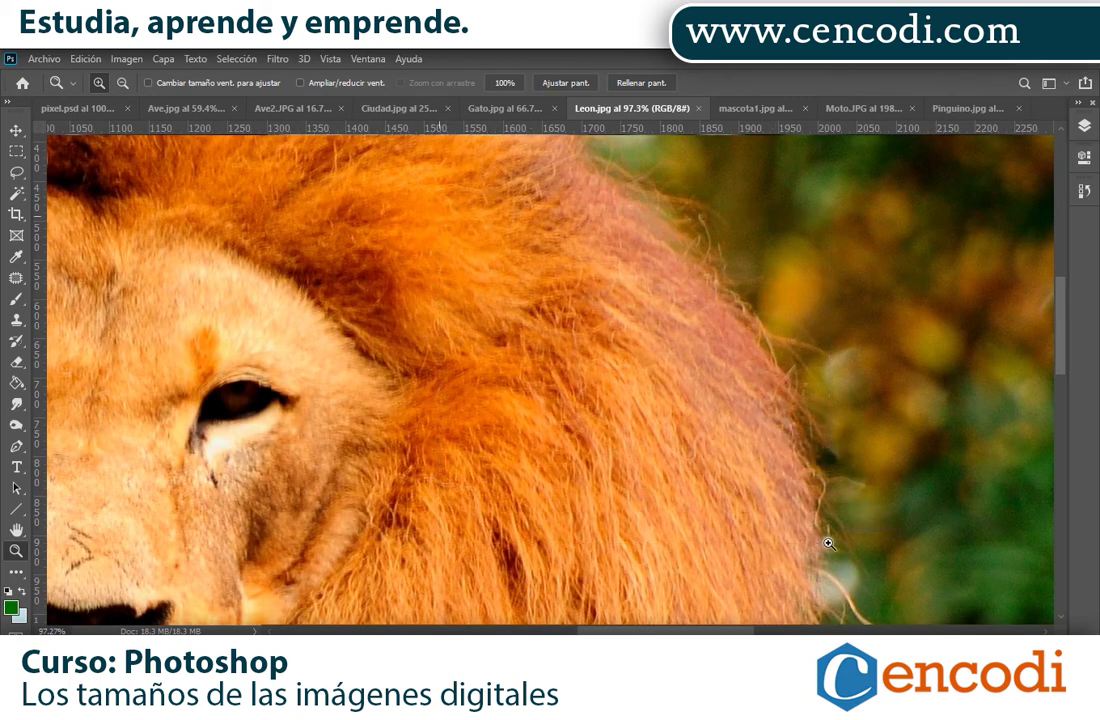
left_click_drag(389, 185, 825, 538)
left_click_drag(570, 212, 785, 389)
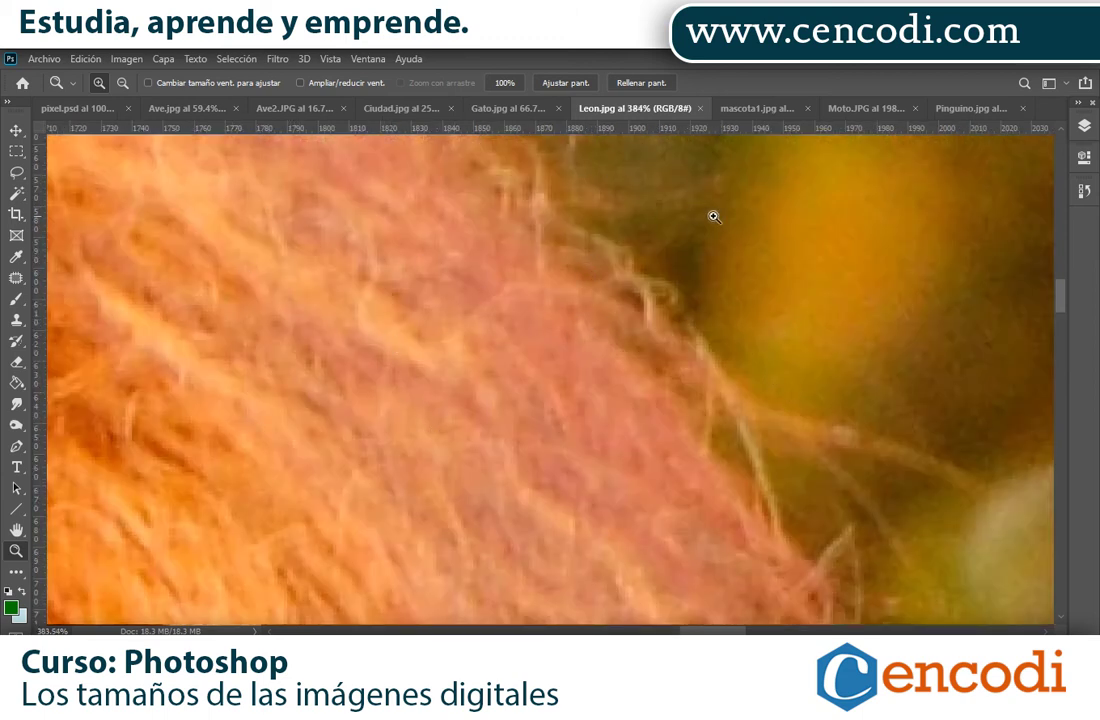
left_click(509, 109)
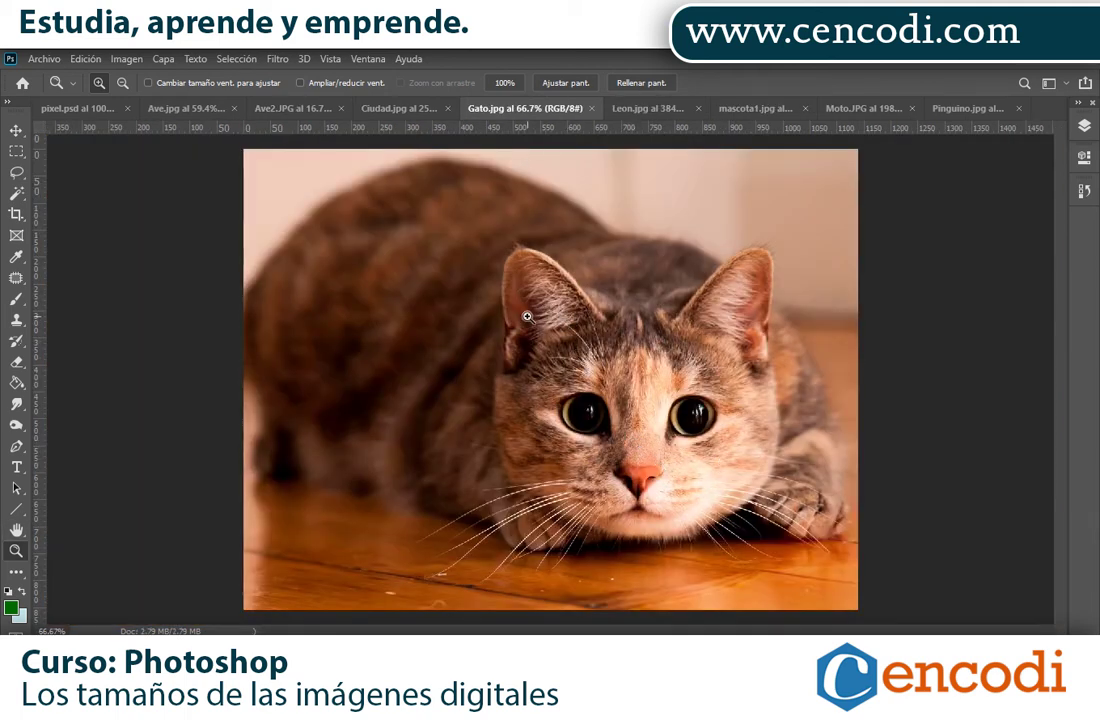
- Zoom into the cat's ear down to individual pixels, then fit the whole cat in view
mouse_move(488, 230)
left_mouse_down()
mouse_move(598, 305)
mouse_move(740, 461)
left_mouse_up()
left_click_drag(430, 191, 648, 385)
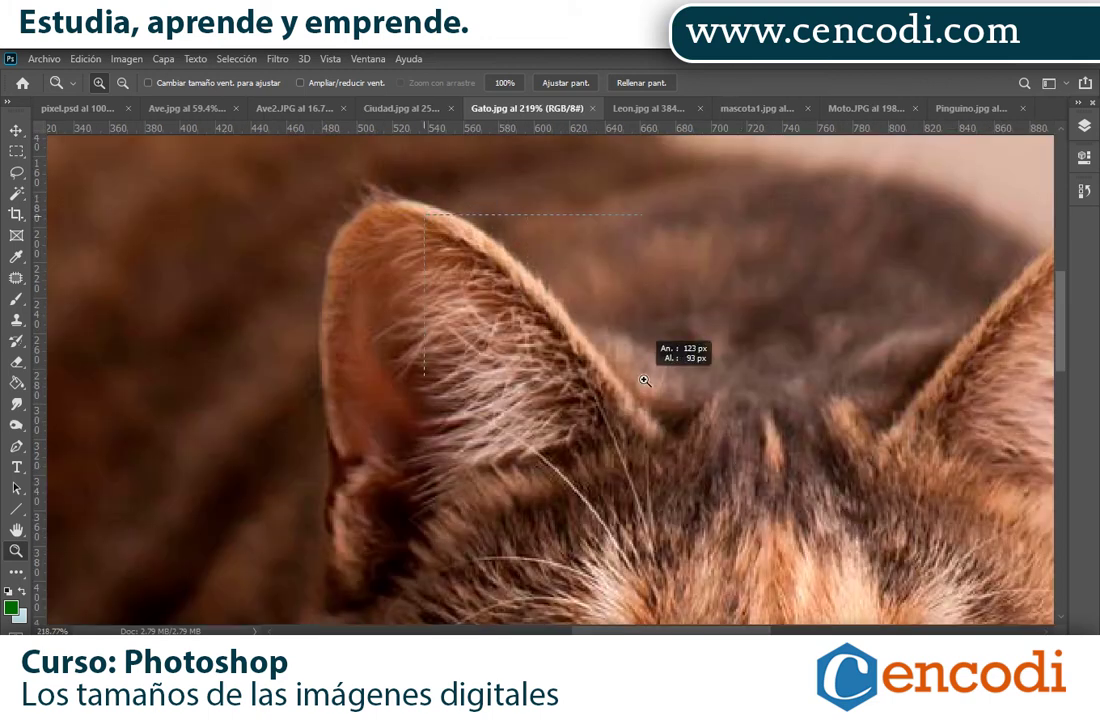
left_click_drag(458, 254, 600, 375)
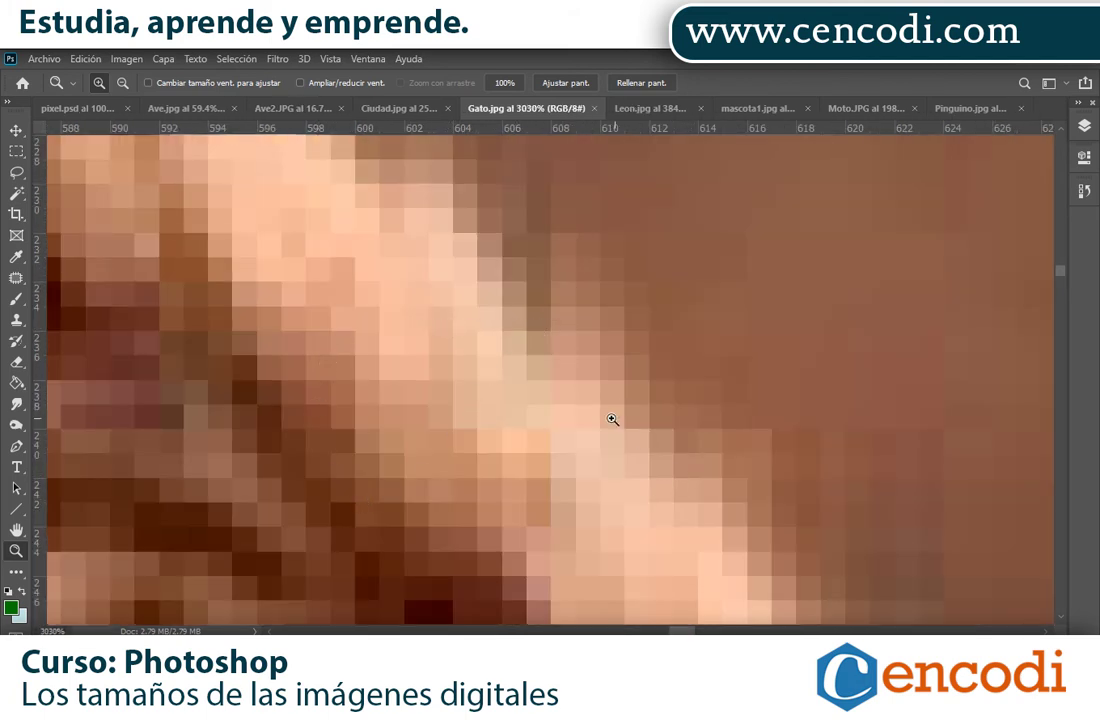
key("ctrl+0")
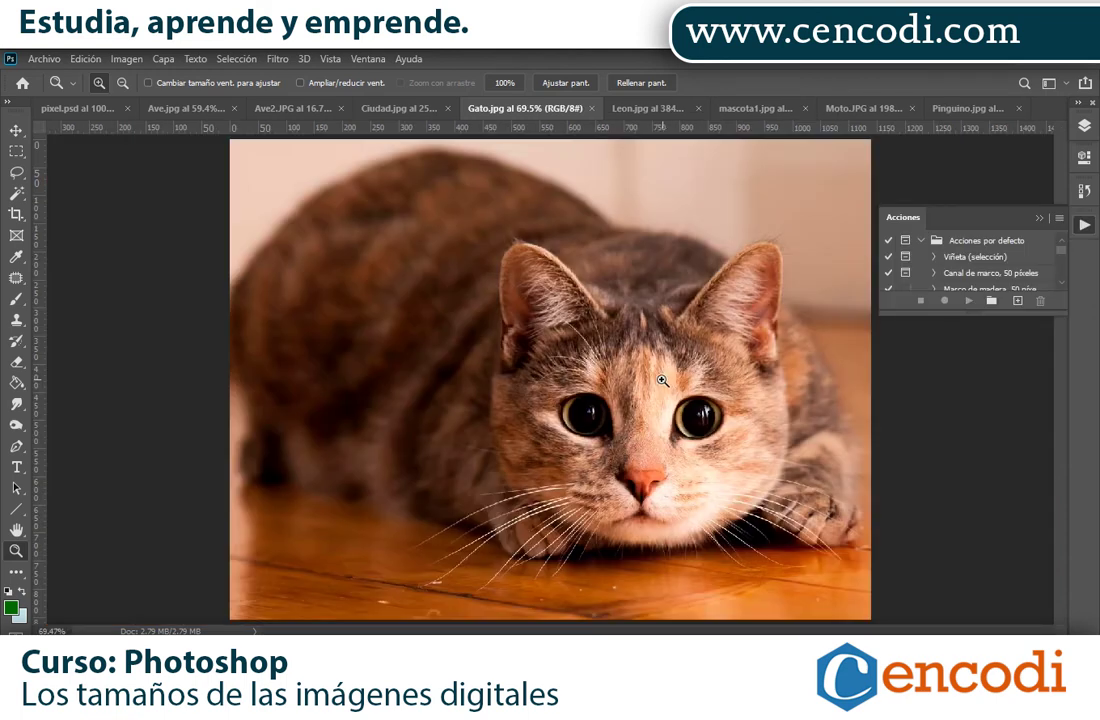
- Open the Image Size settings for the Ave.jpg parrot photo, showing 1600 × 1000 px
left_click(188, 108)
left_click(126, 58)
left_click(190, 177)
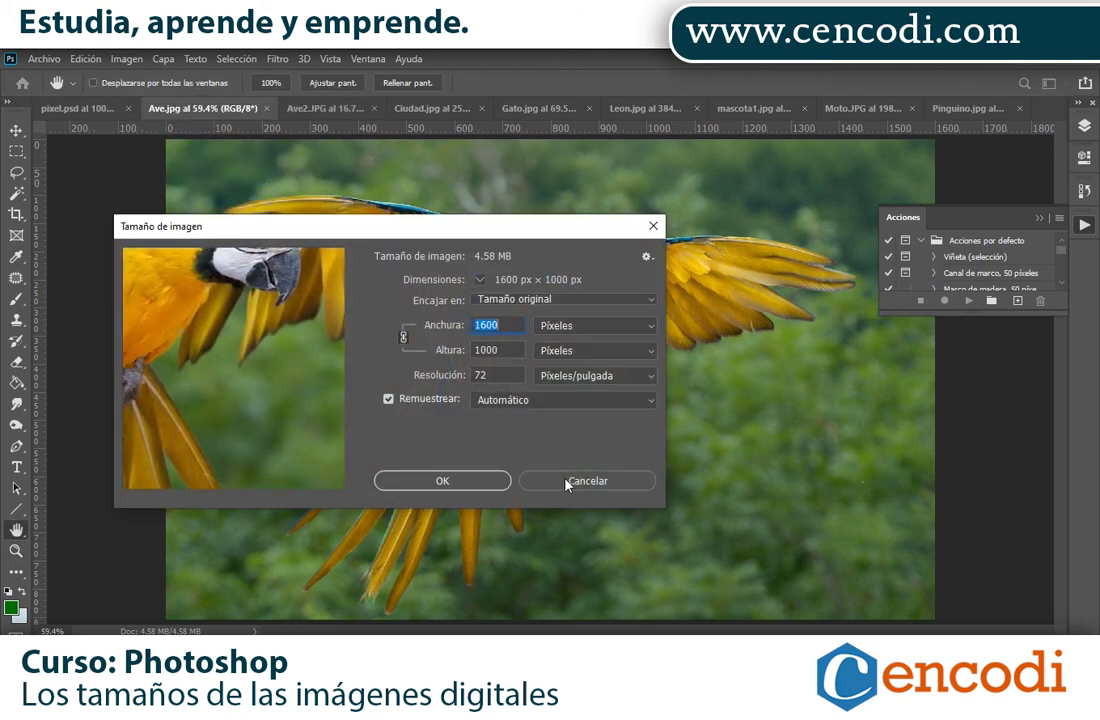
- Check the Ave2.JPG toucan's size, 3264 × 2448 px, unchanged, then return to Ave.jpg
left_click(575, 484)
left_click(341, 110)
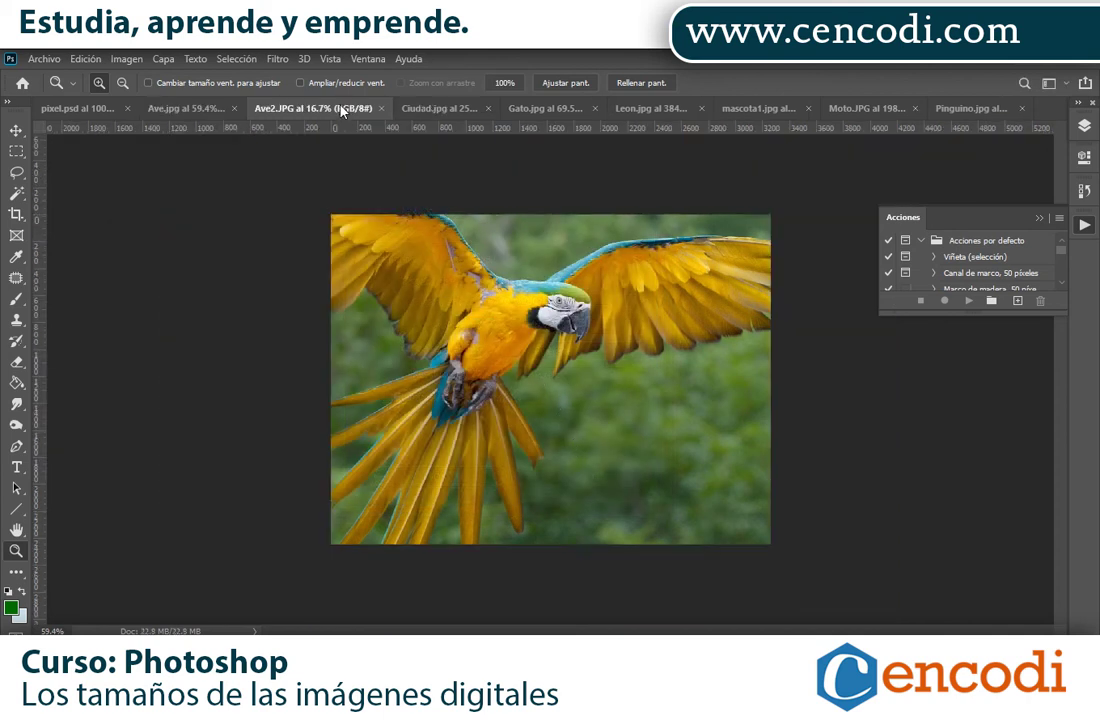
left_click(126, 59)
left_click(180, 178)
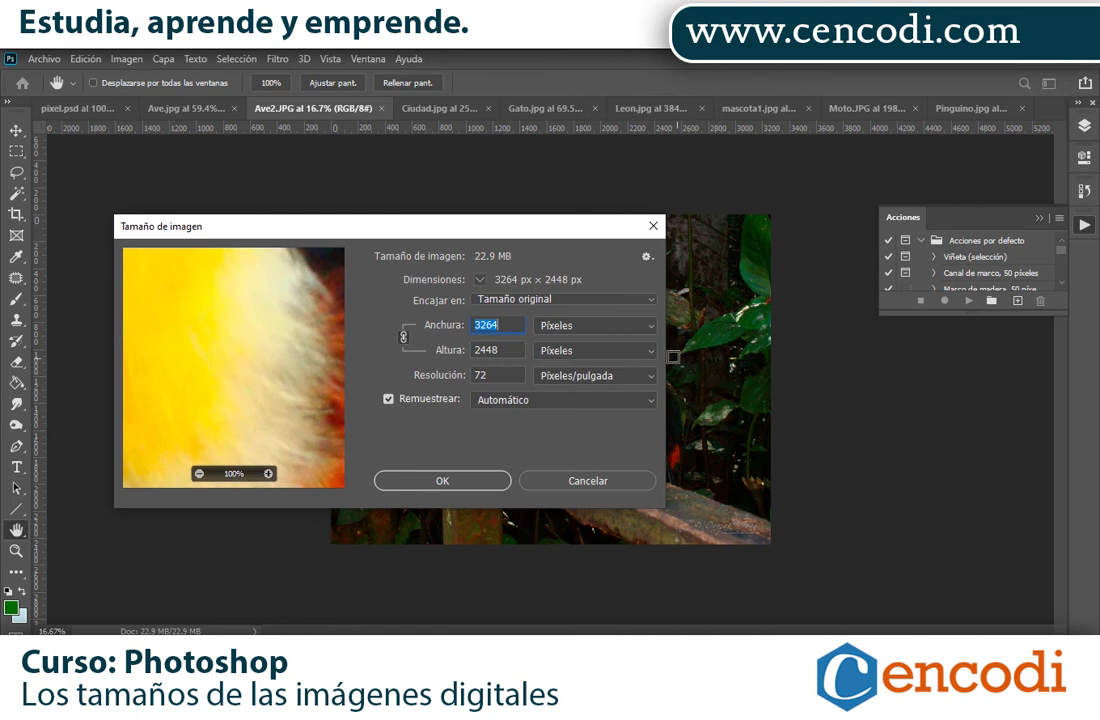
left_click(509, 325)
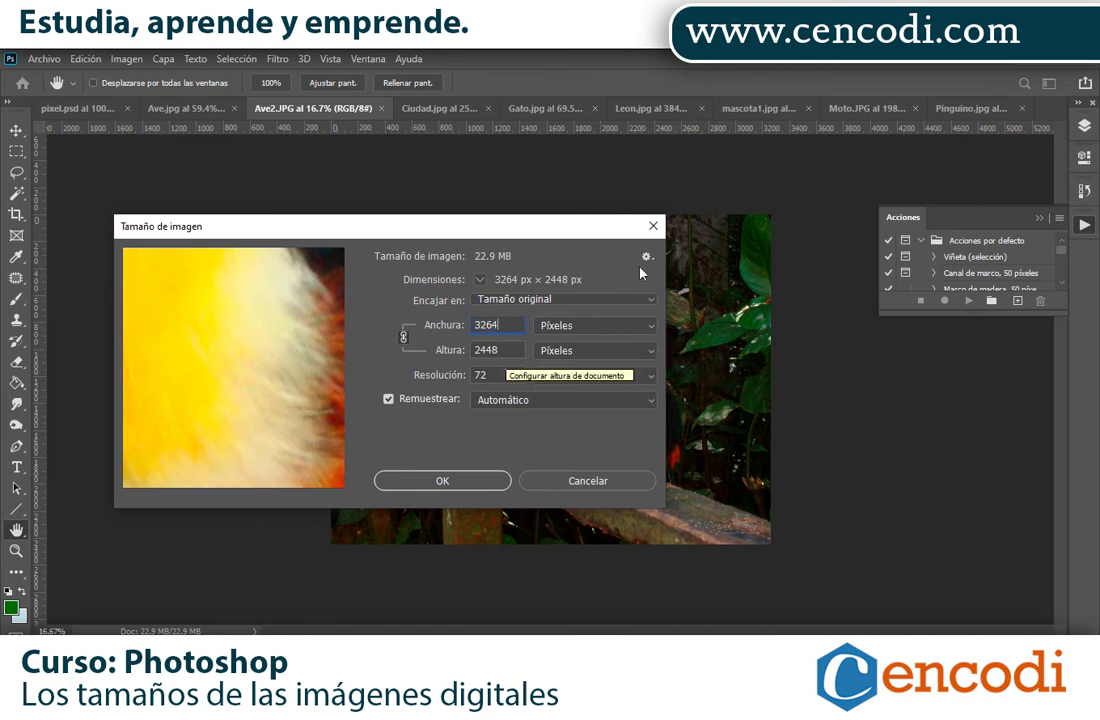
left_click(653, 226)
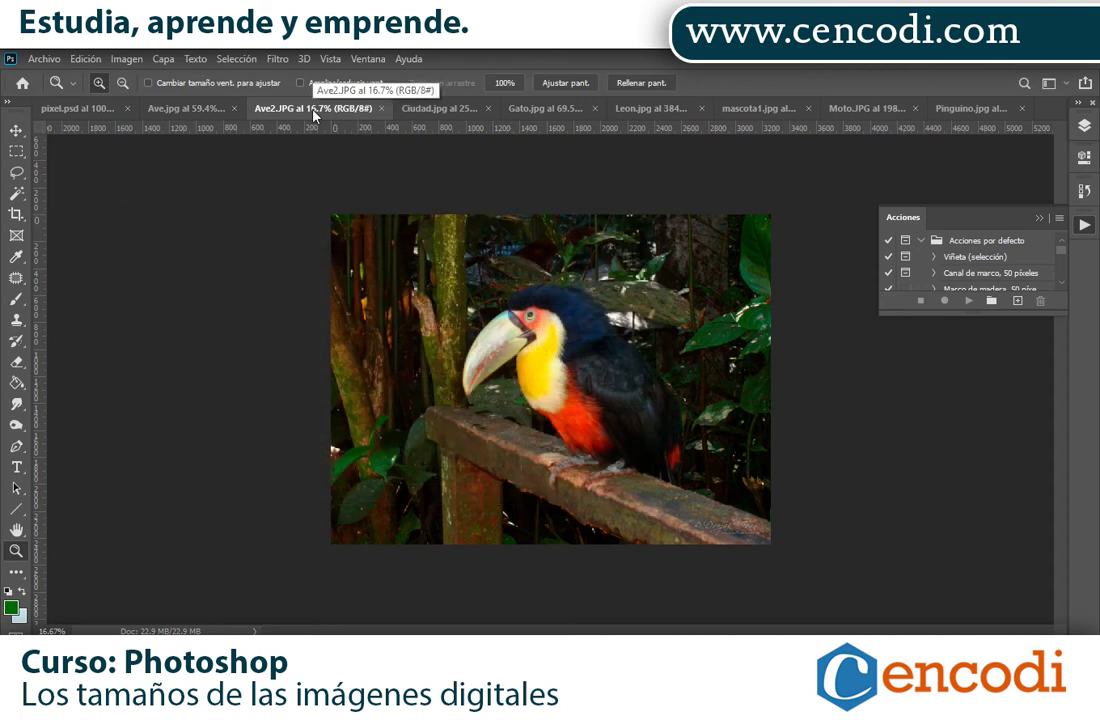
left_click(186, 110)
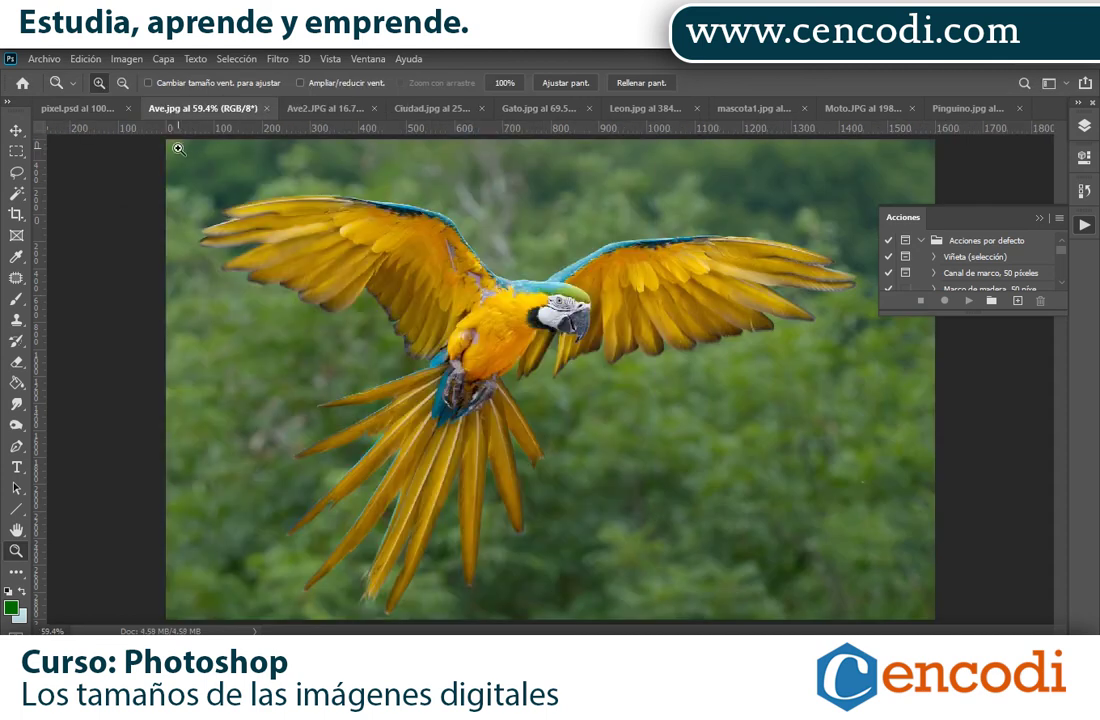
- With the Move tool, copy the parrot into Ave2.JPG at the bottom-left corner
key("v")
left_click_drag(360, 322, 328, 134)
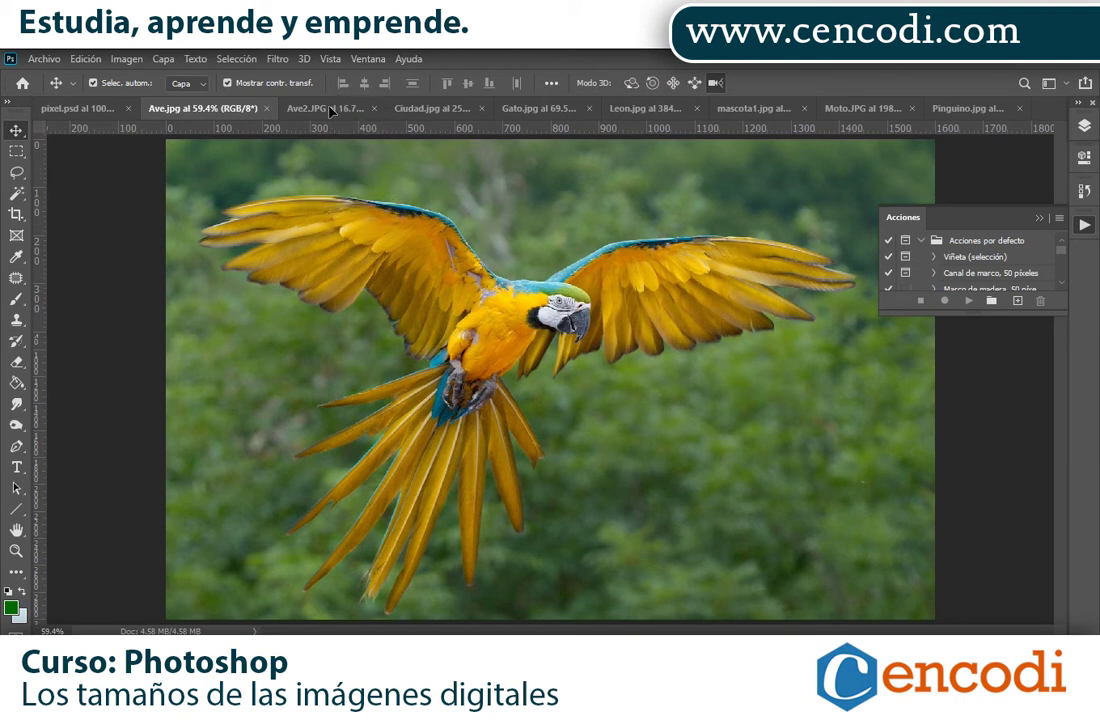
mouse_move(328, 134)
left_mouse_down()
mouse_move(581, 381)
mouse_move(510, 327)
left_mouse_up()
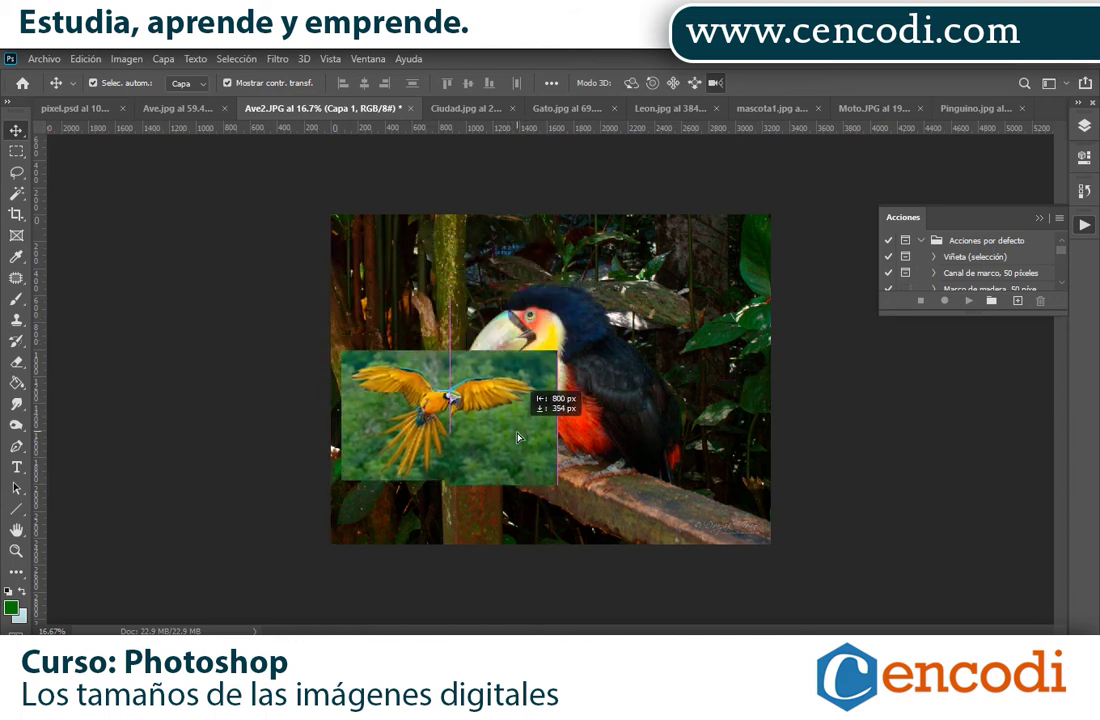
left_click_drag(510, 327, 506, 500)
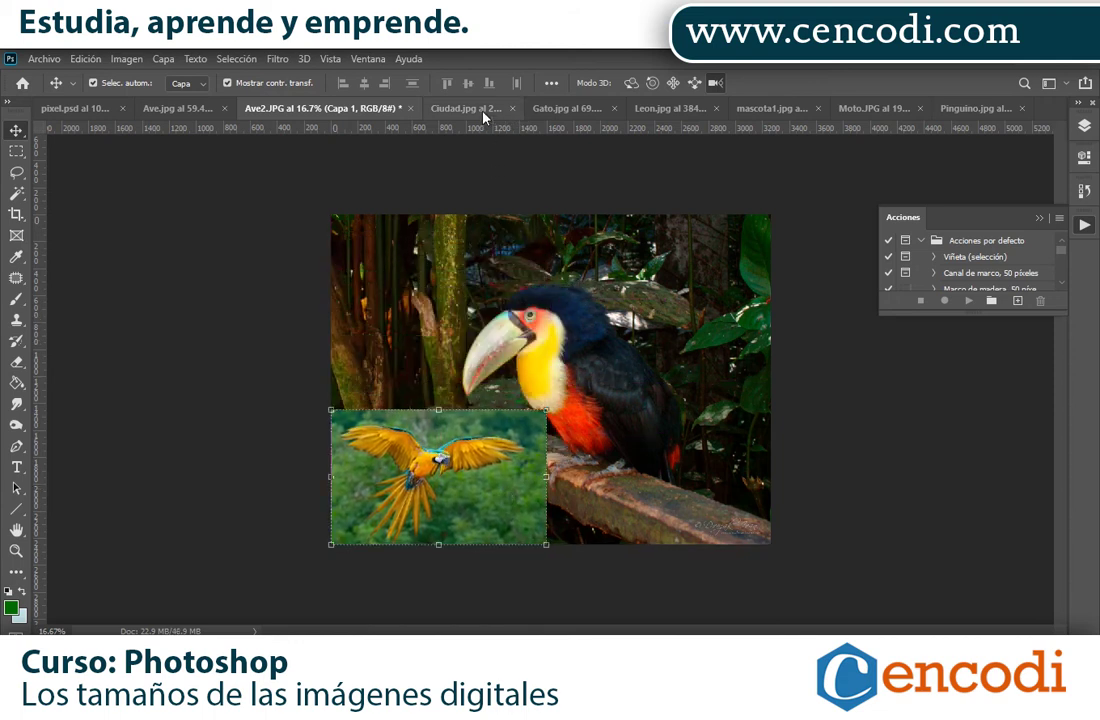
- Close the Ciudad.jpg city photo and bring up Gato.jpg
left_click(485, 108)
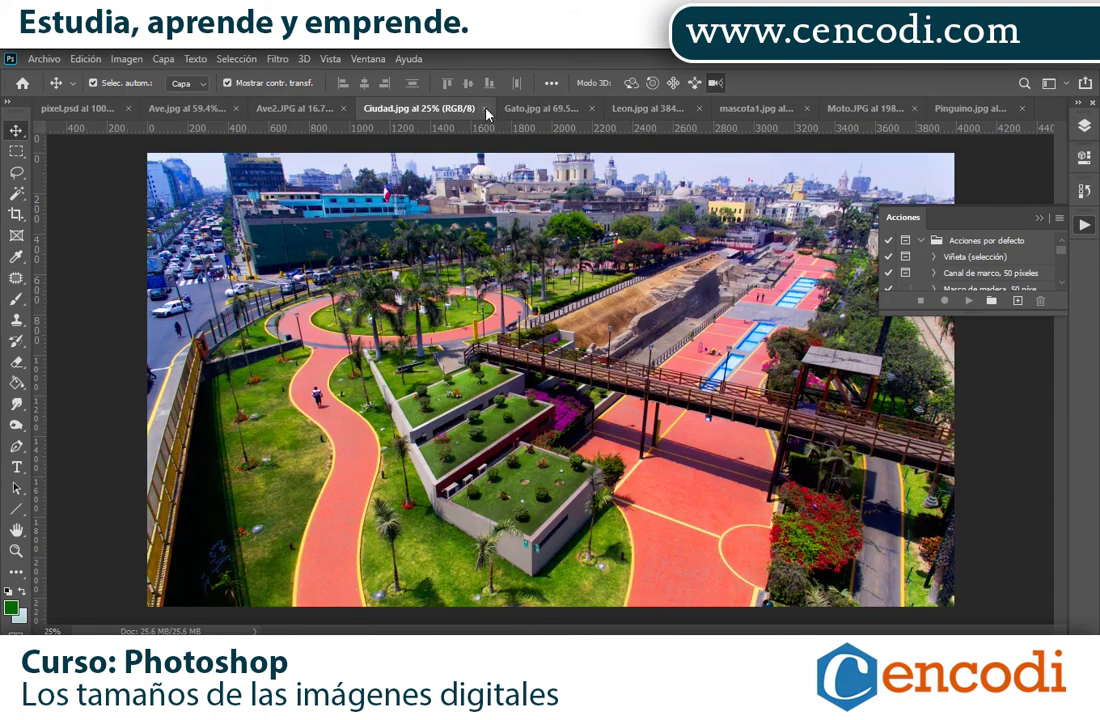
left_click(484, 108)
left_click(500, 108)
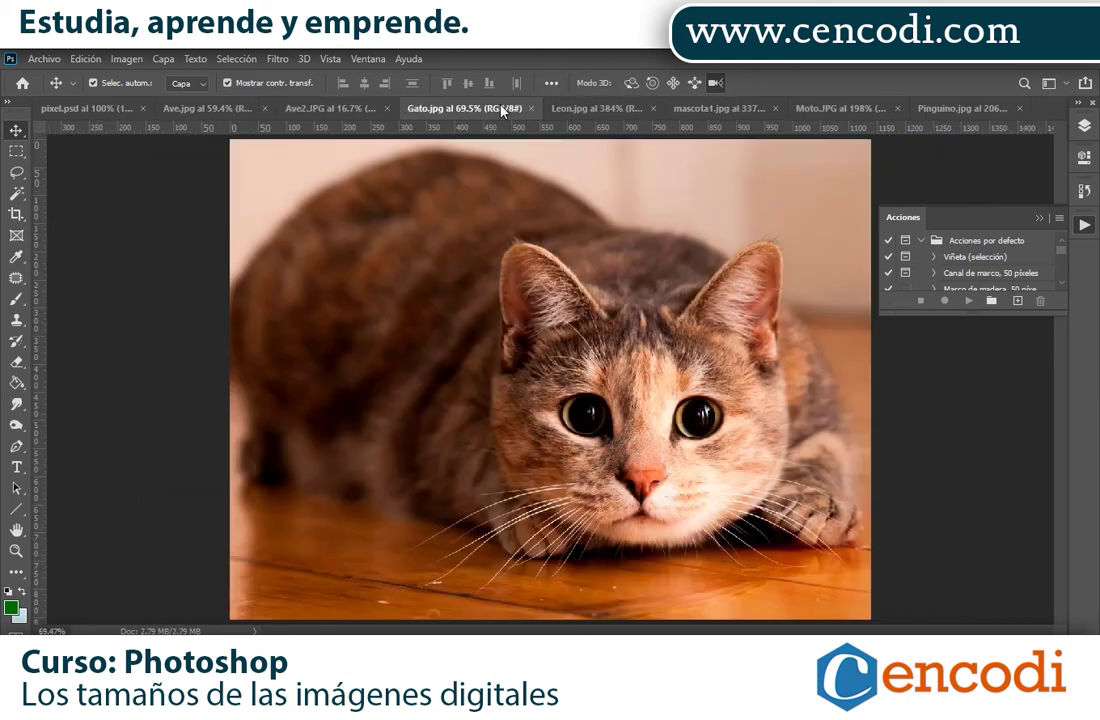
- Check the Gato.jpg cat photo's image size without changing it
left_click(124, 60)
left_click(191, 178)
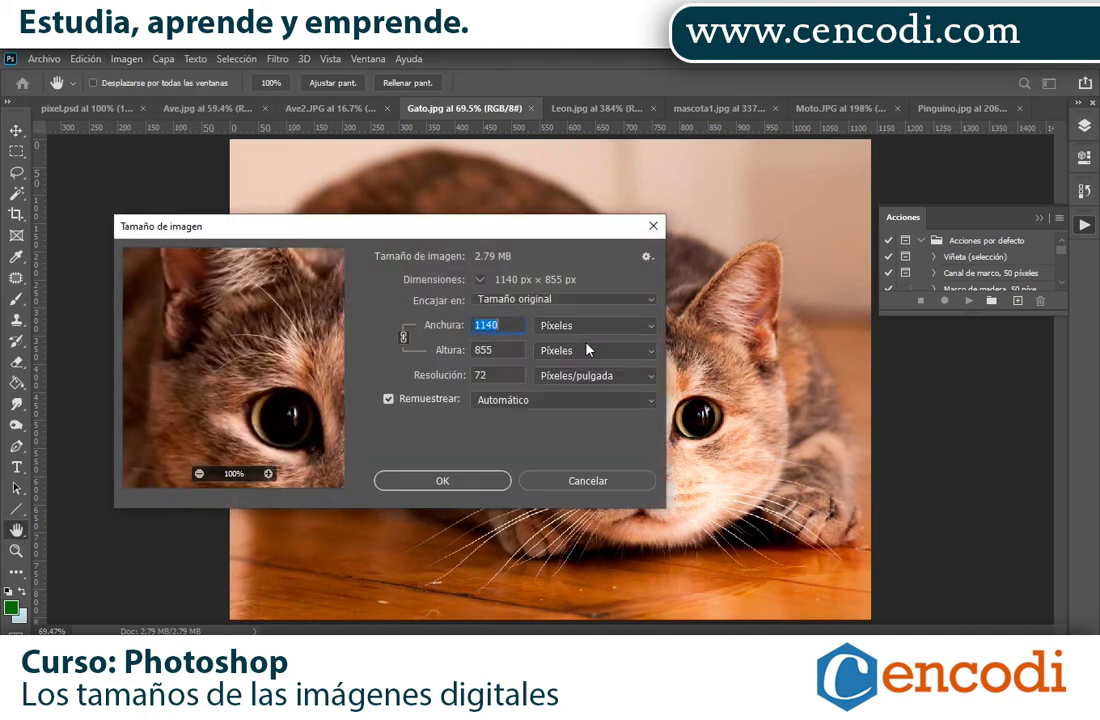
left_click(513, 327)
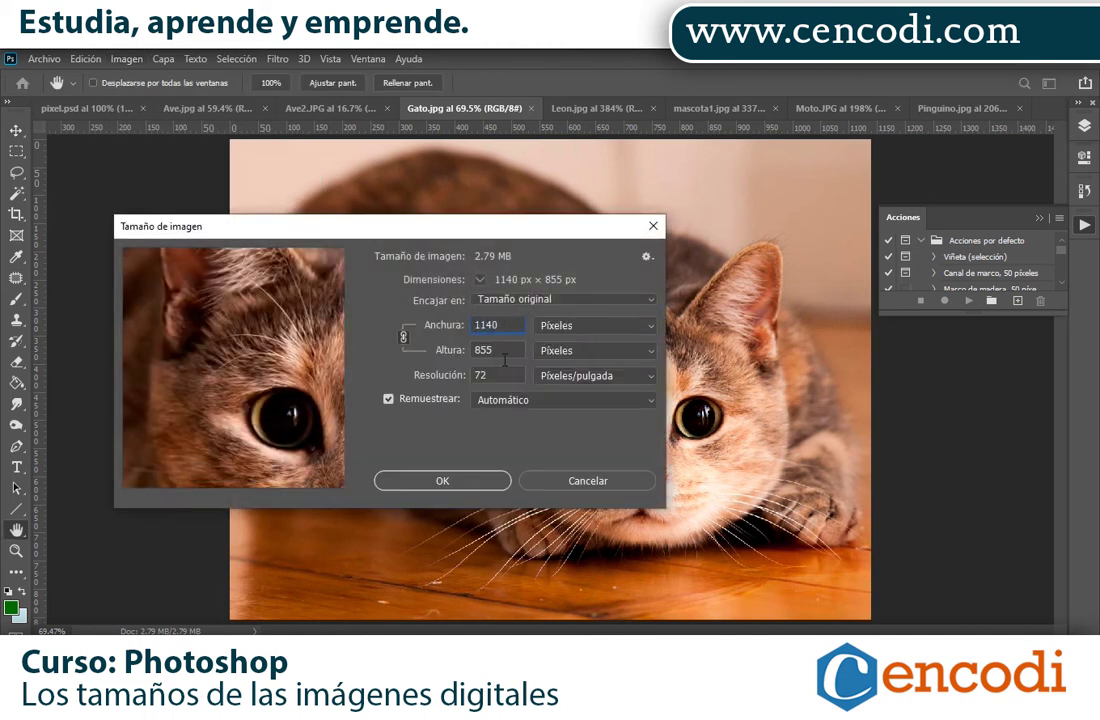
left_click(655, 227)
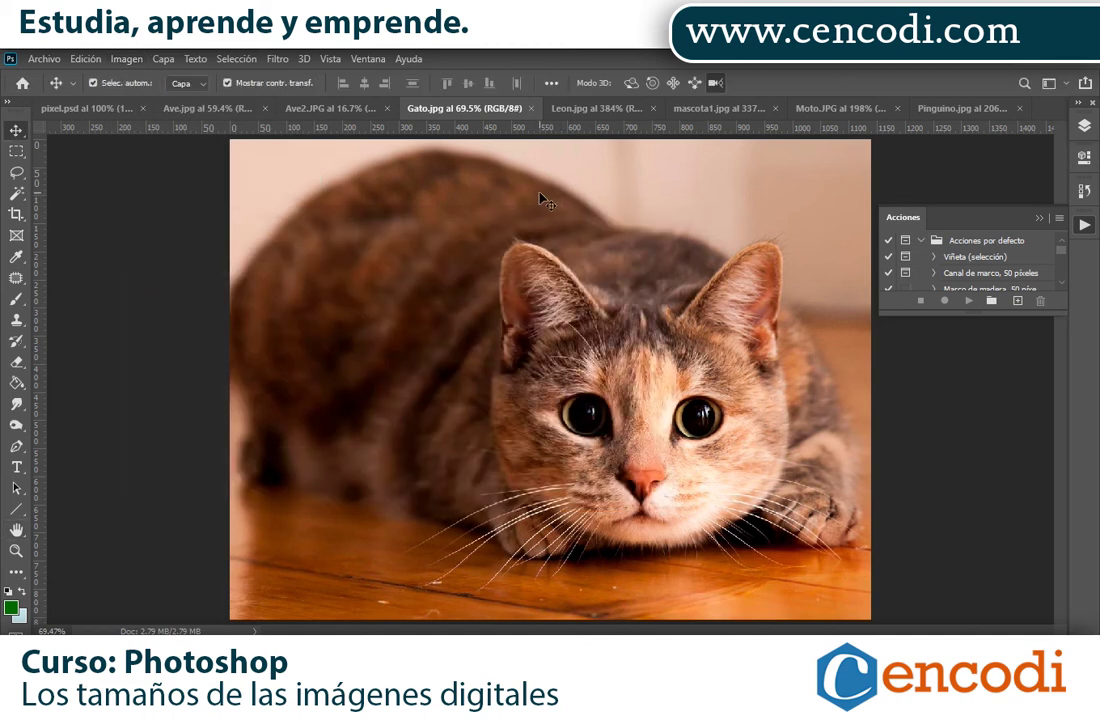
- Place the cat as a layer at the toucan photo's lower right
left_click(310, 106)
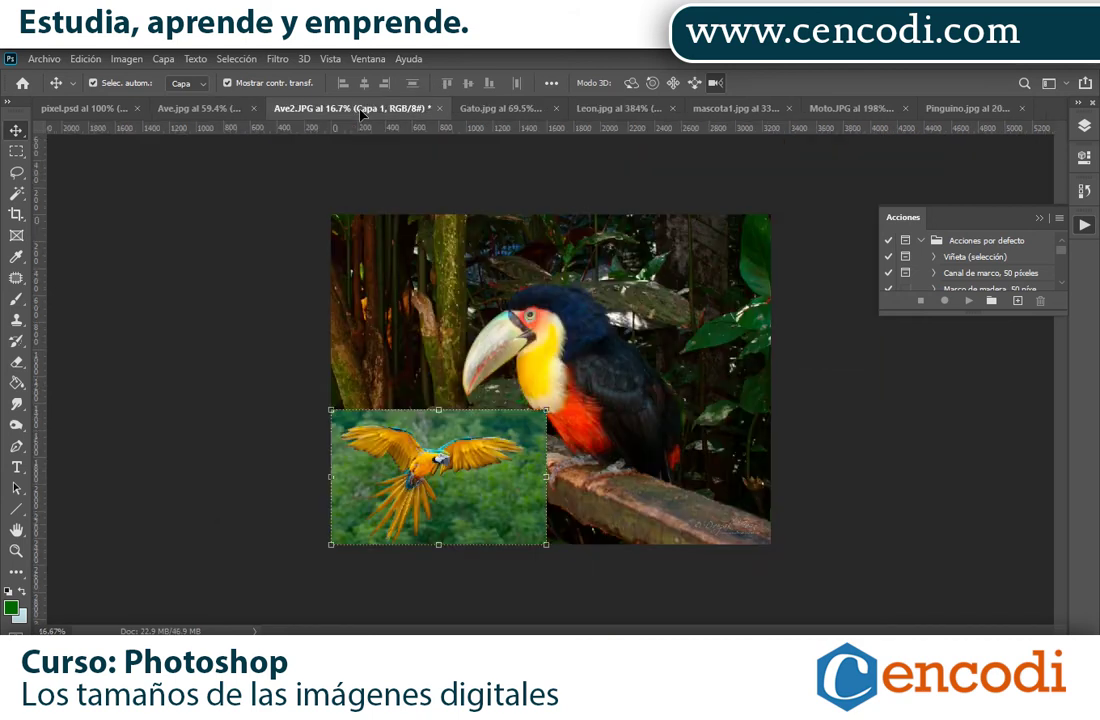
left_click_drag(618, 285, 673, 503)
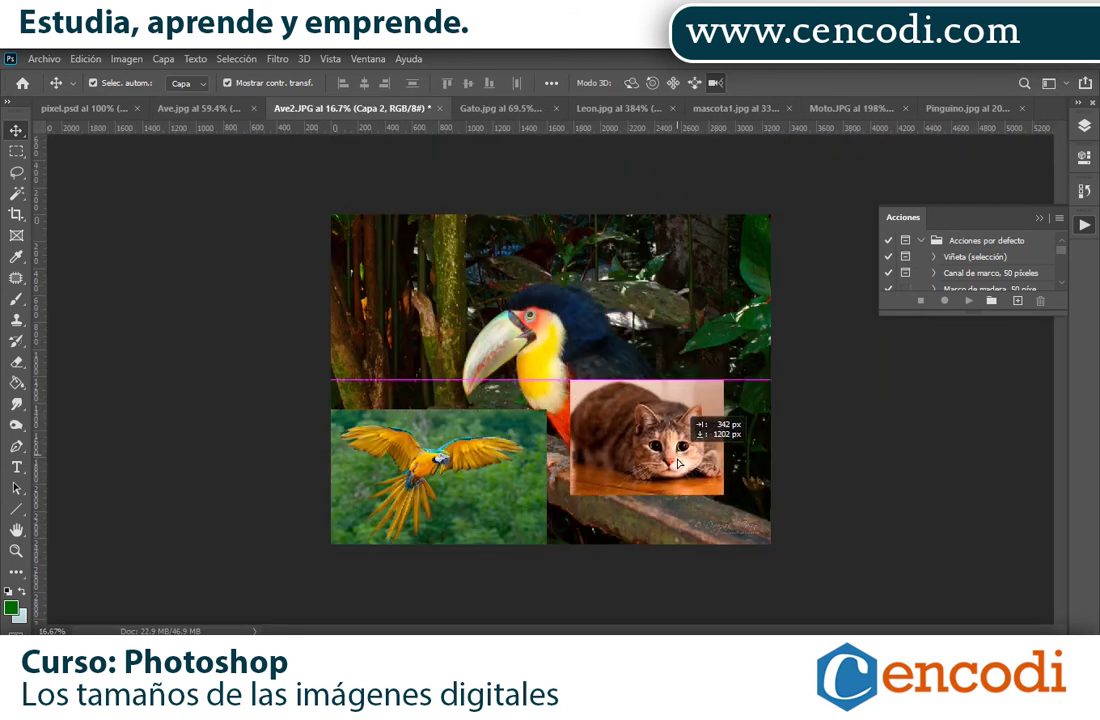
left_click(486, 109)
- Close Leon.jpg and fit the whole mascota1.jpg bulldog photo in view
left_click(606, 106)
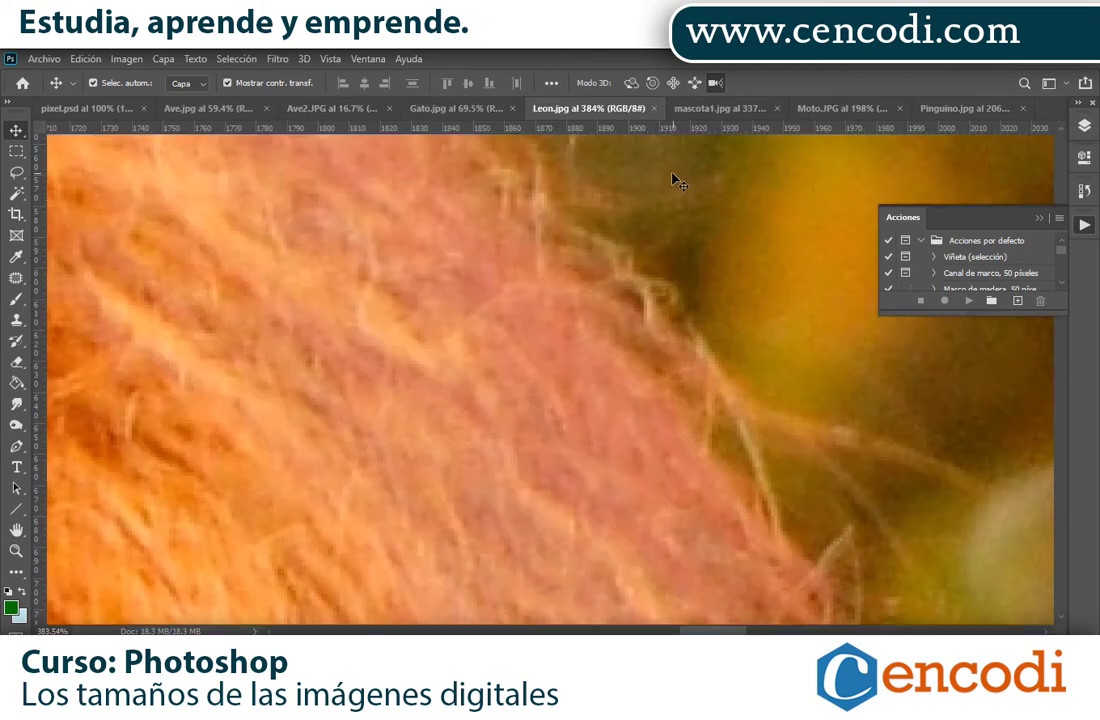
left_click(654, 108)
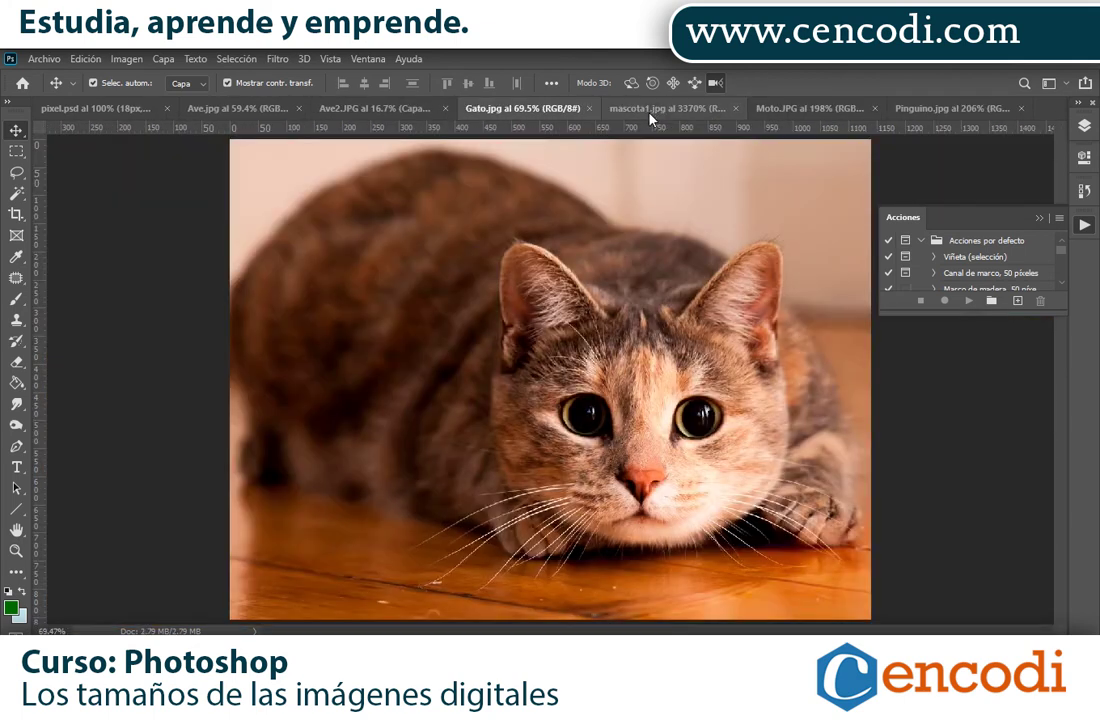
left_click(663, 109)
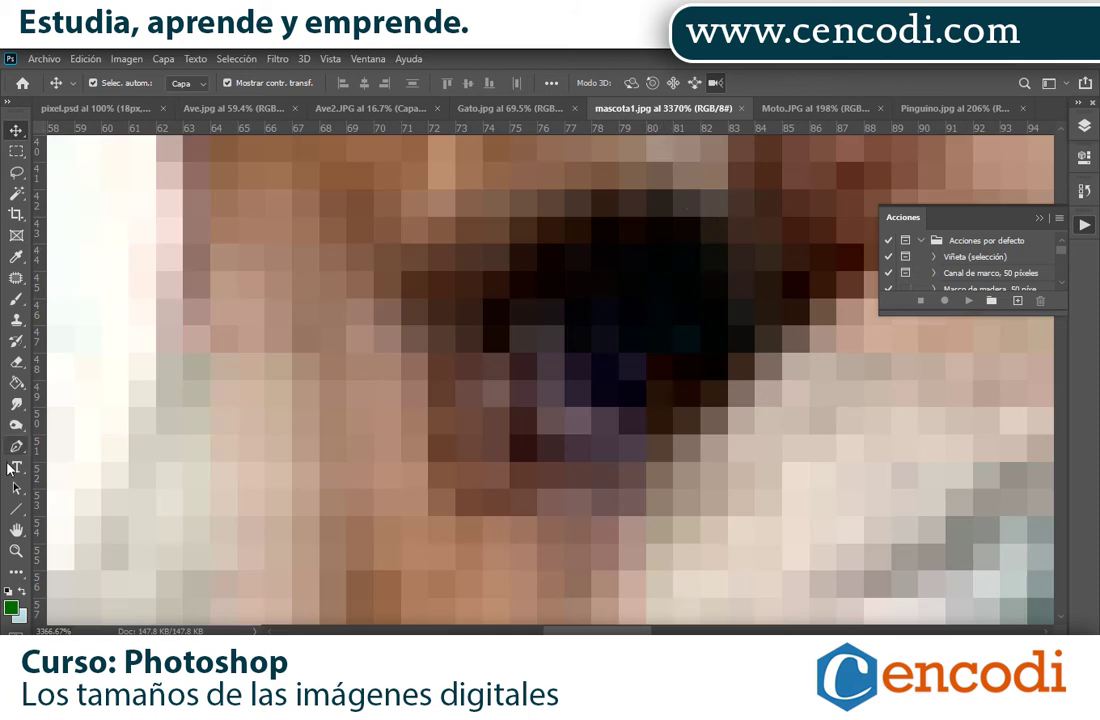
double_click(17, 533)
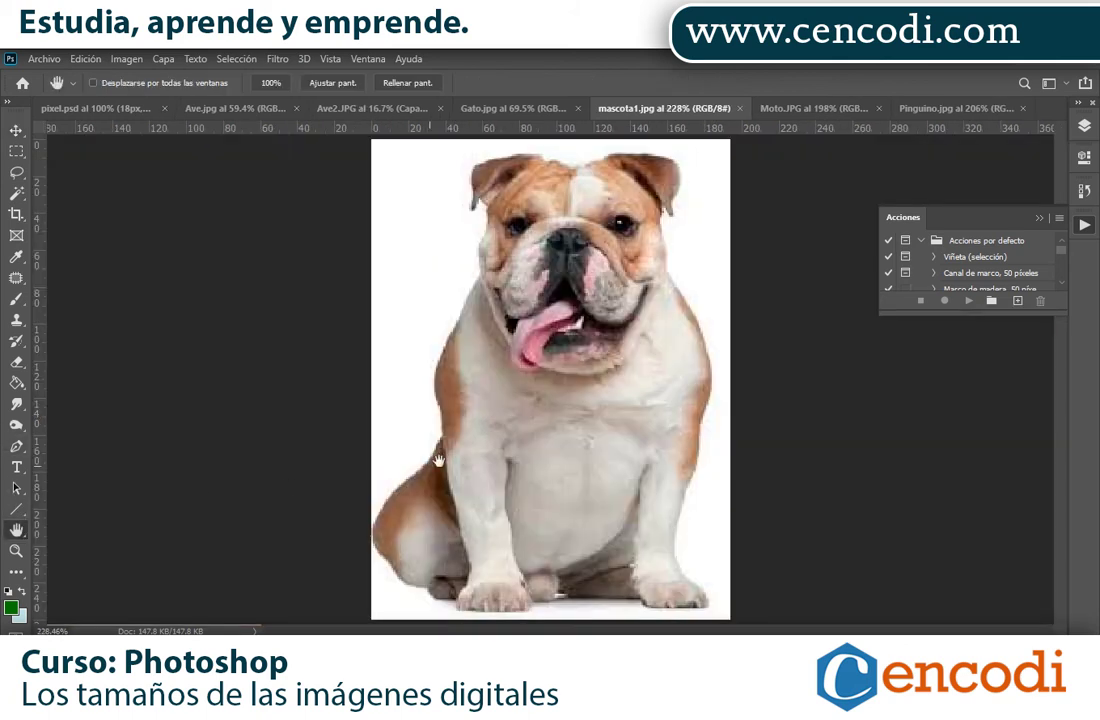
- Copy the bulldog into the toucan collage and move it to the left edge
left_click(16, 131)
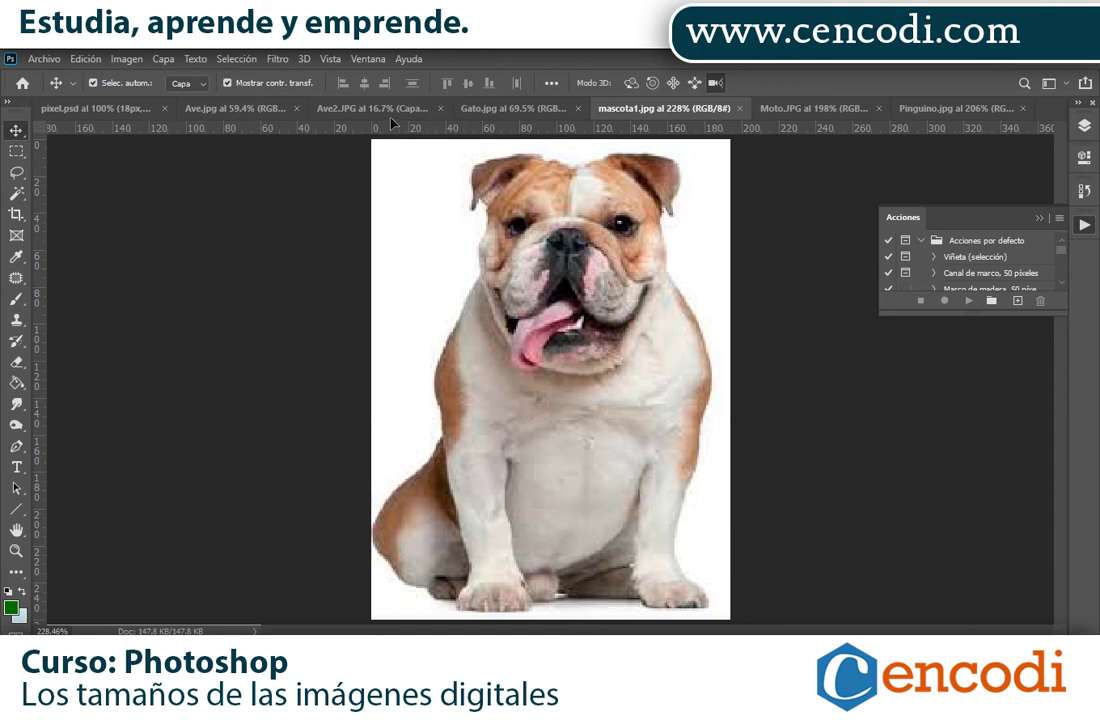
left_click_drag(389, 117, 481, 286)
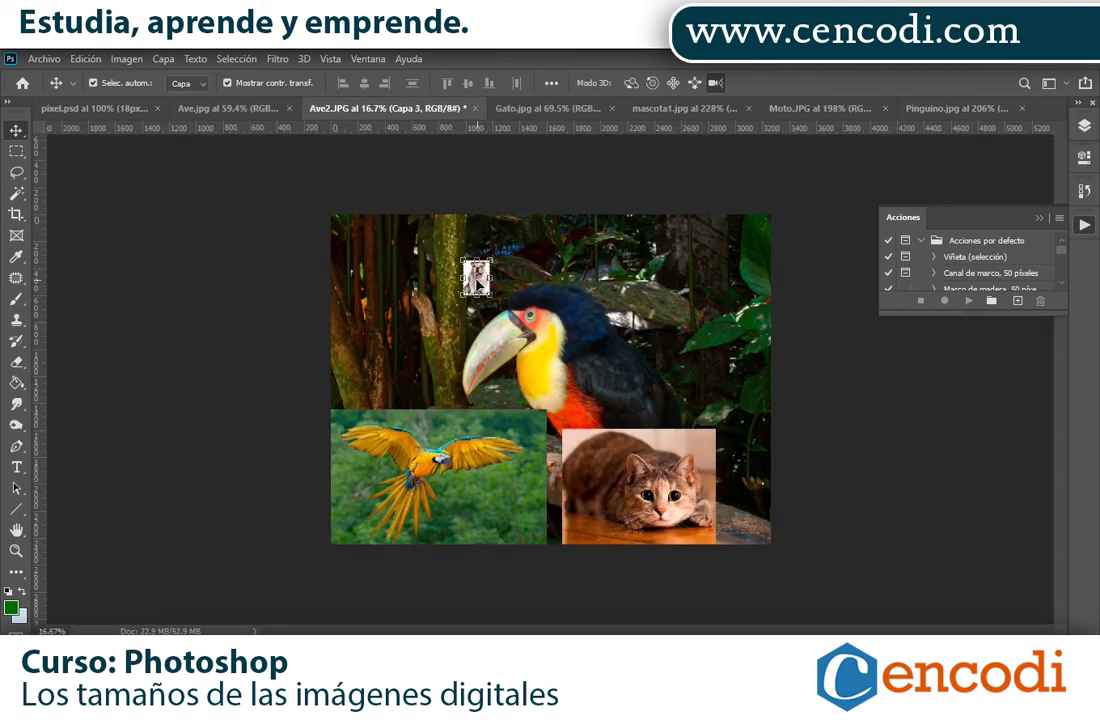
left_click_drag(474, 285, 359, 331)
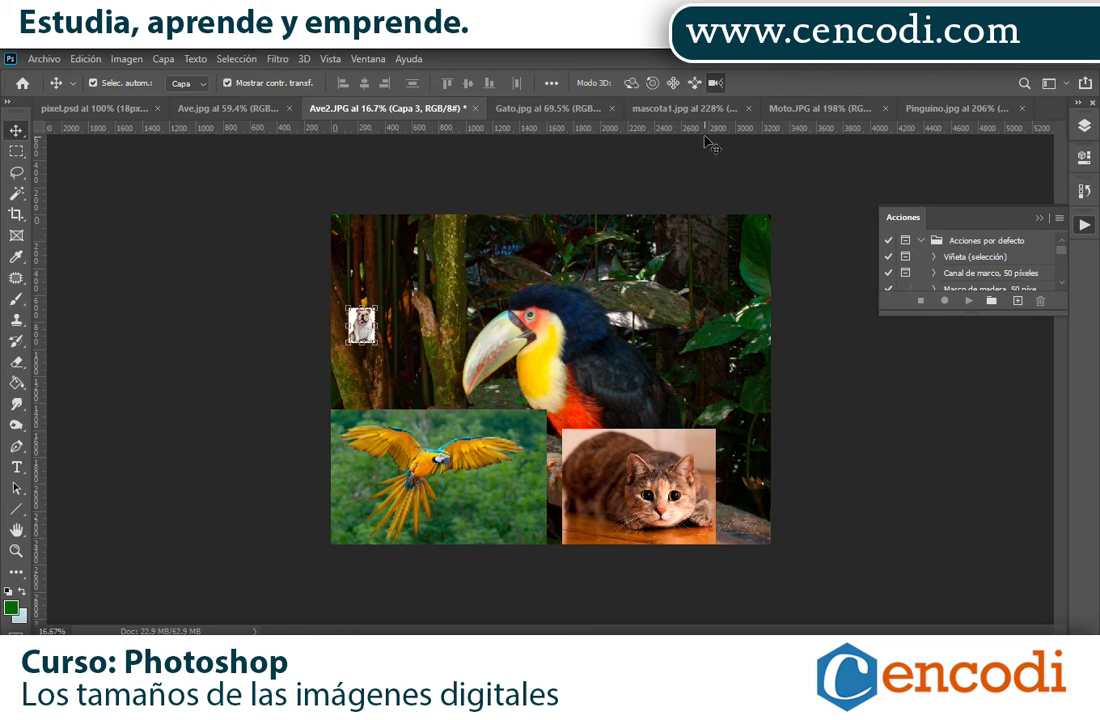
left_click(686, 108)
- Copy the motorcycle into the toucan collage beside the small dog
left_click(808, 108)
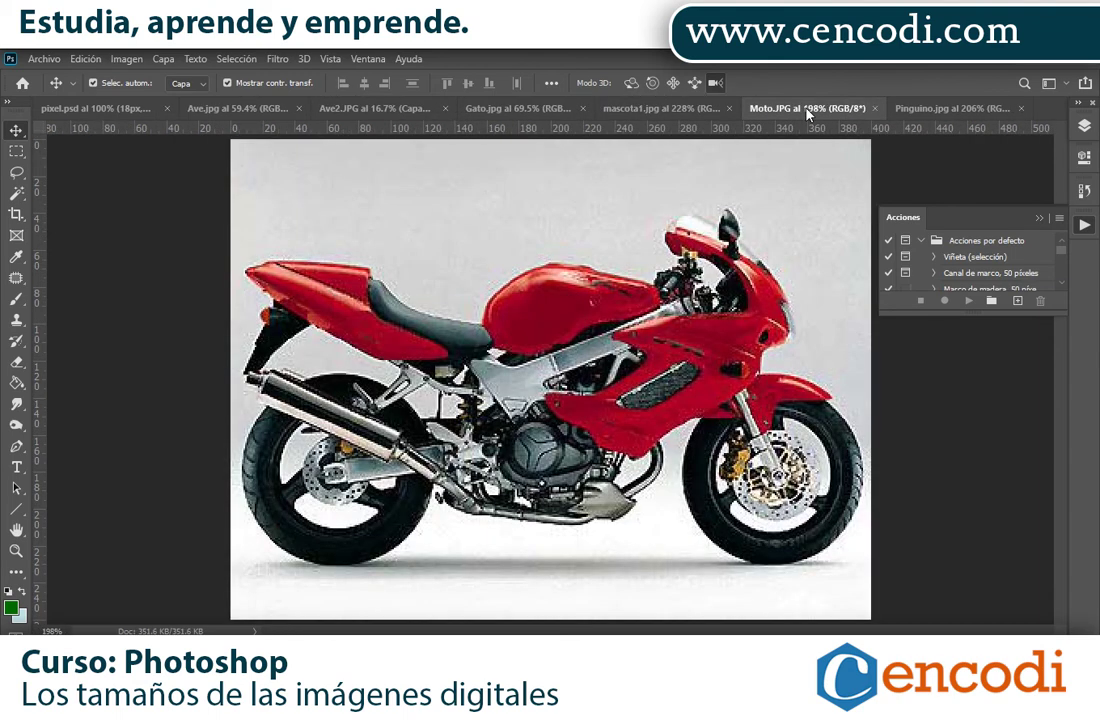
left_click_drag(503, 201, 385, 108)
mouse_move(385, 108)
left_mouse_down()
mouse_move(495, 265)
mouse_move(415, 322)
left_mouse_up()
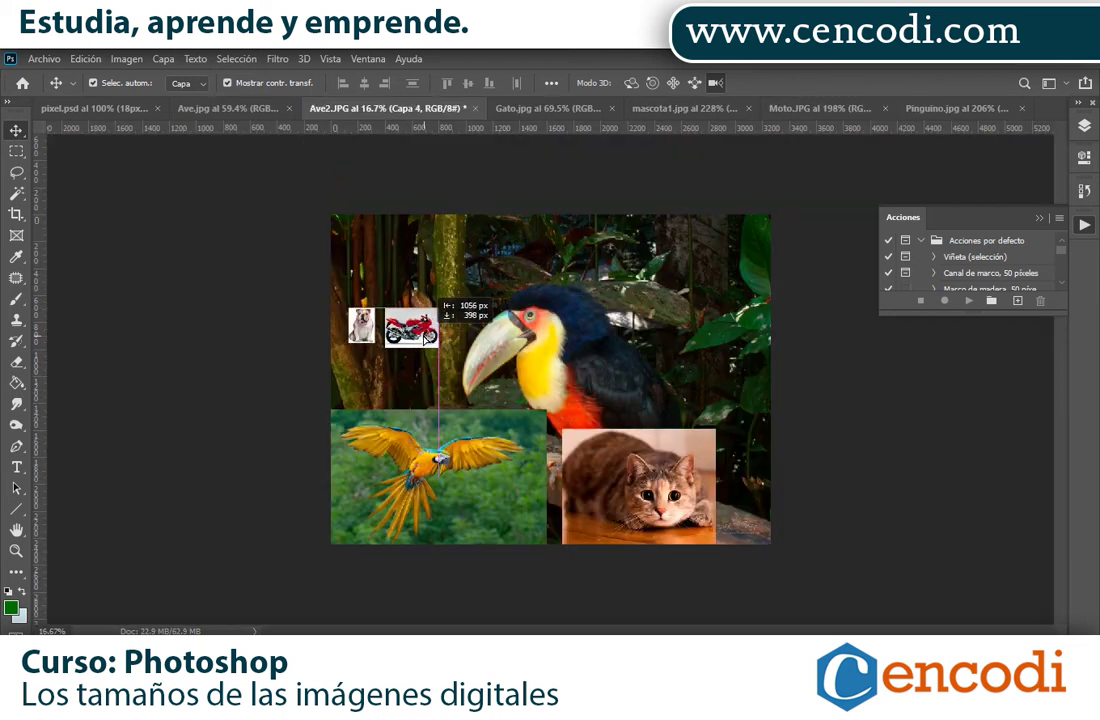
- Add the penguin to the toucan collage and position it above the small dog
left_click(955, 108)
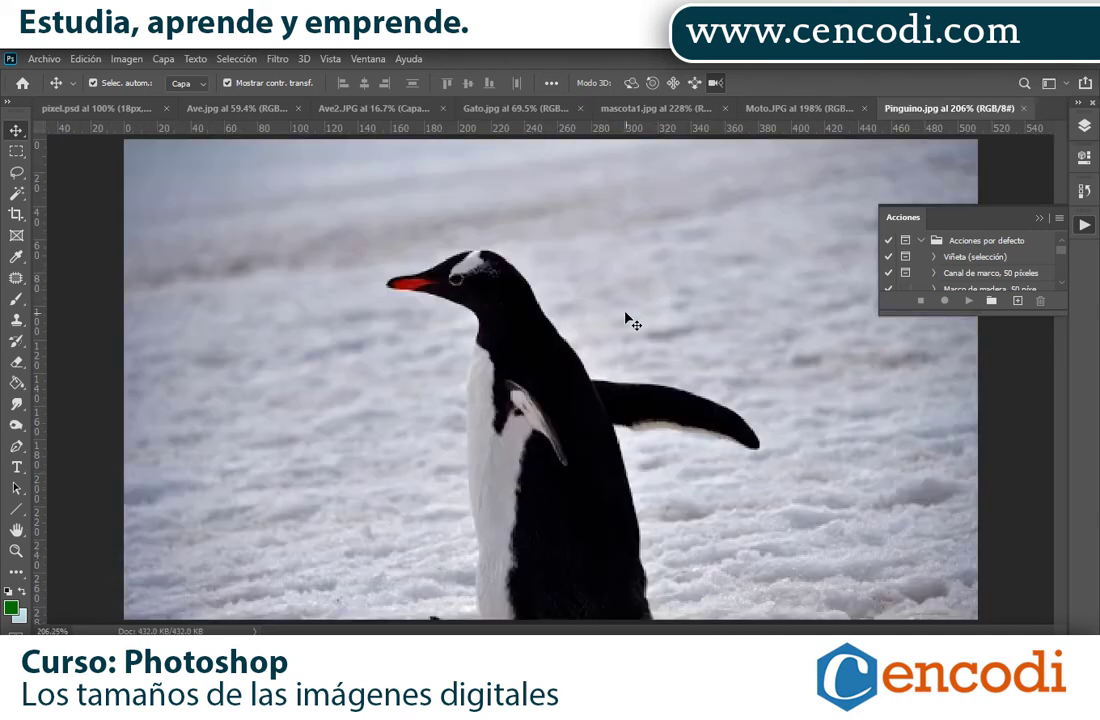
left_click(348, 106)
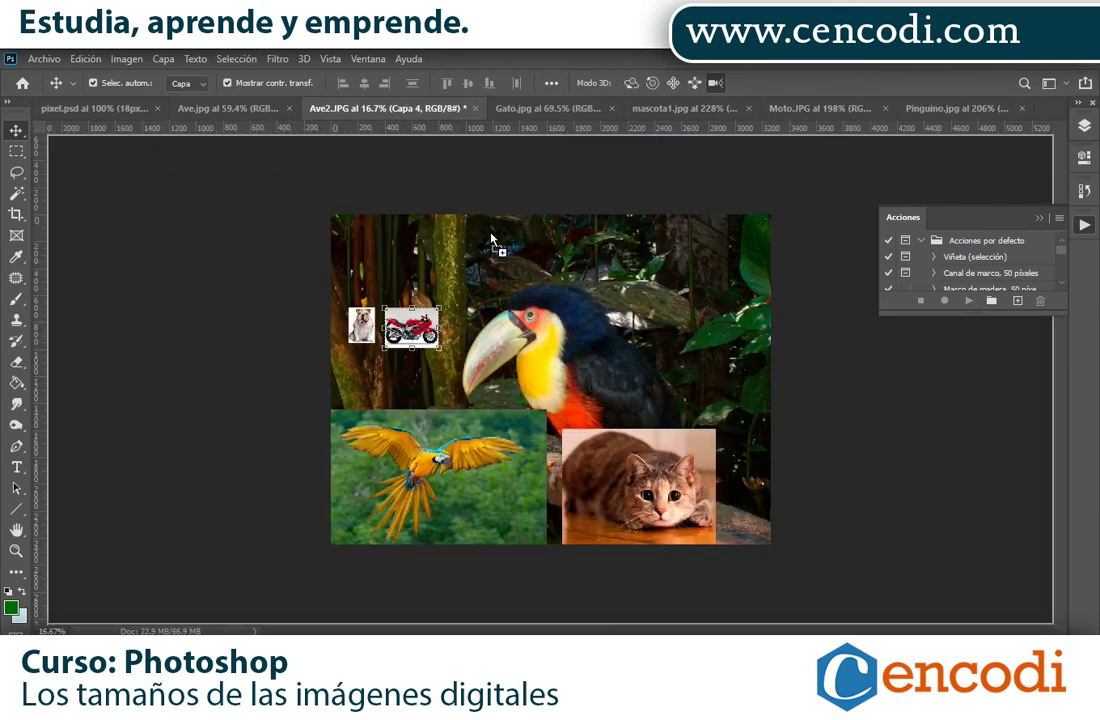
left_click_drag(525, 335, 503, 339)
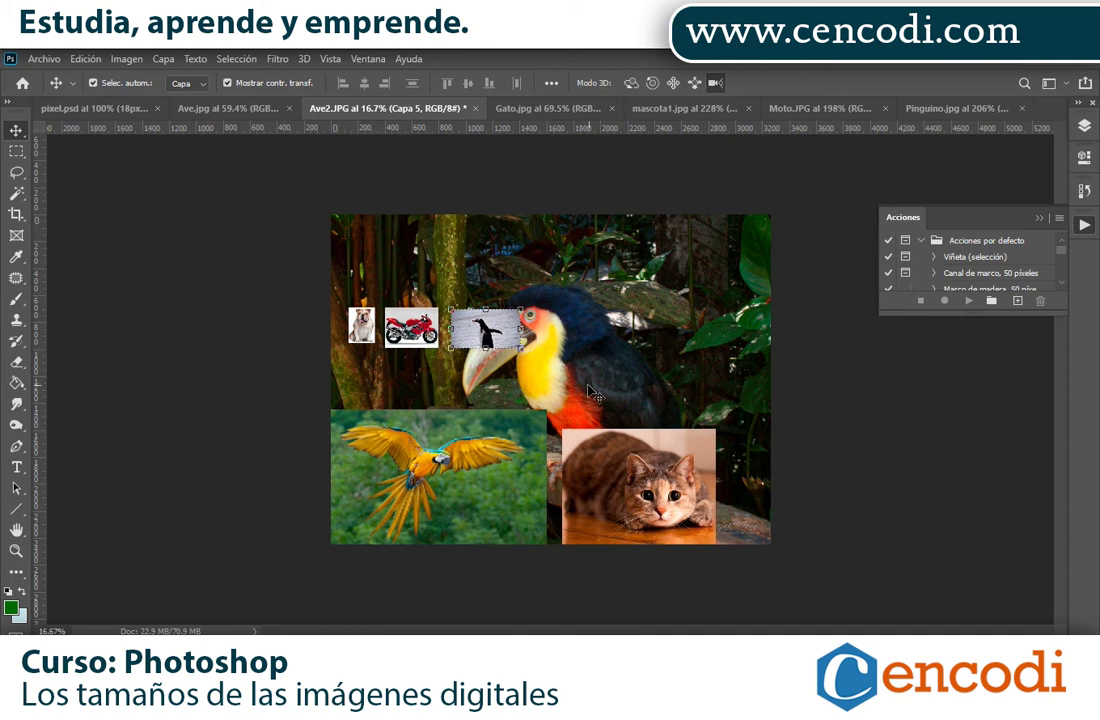
left_click_drag(504, 339, 393, 276)
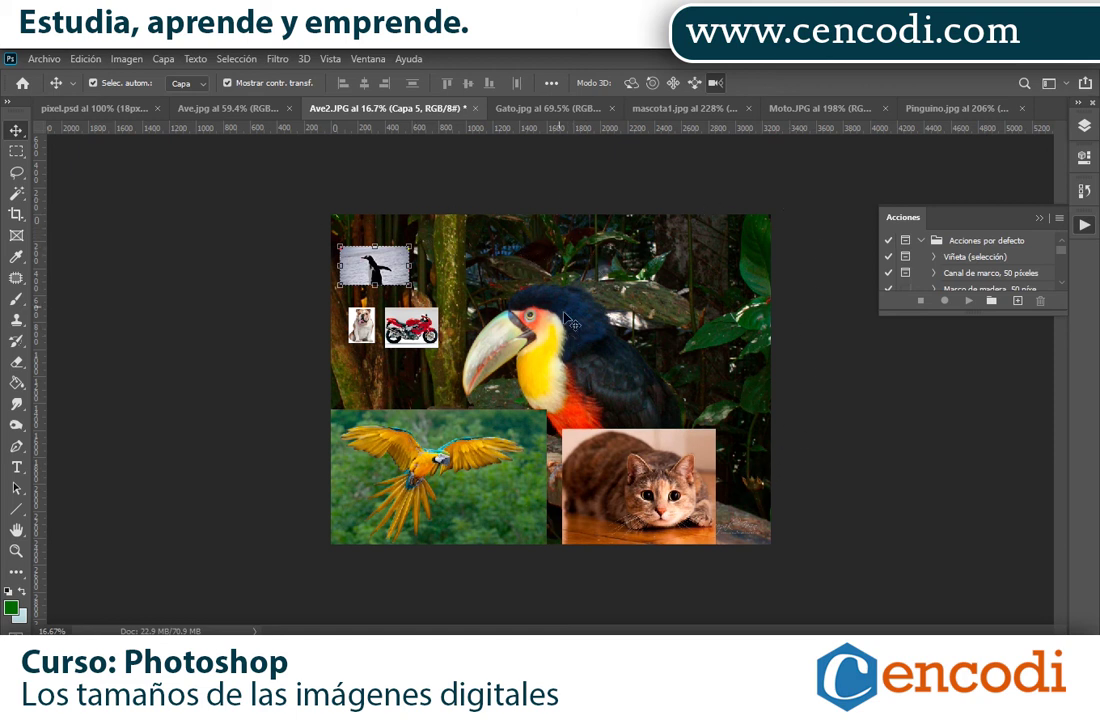
left_click(127, 59)
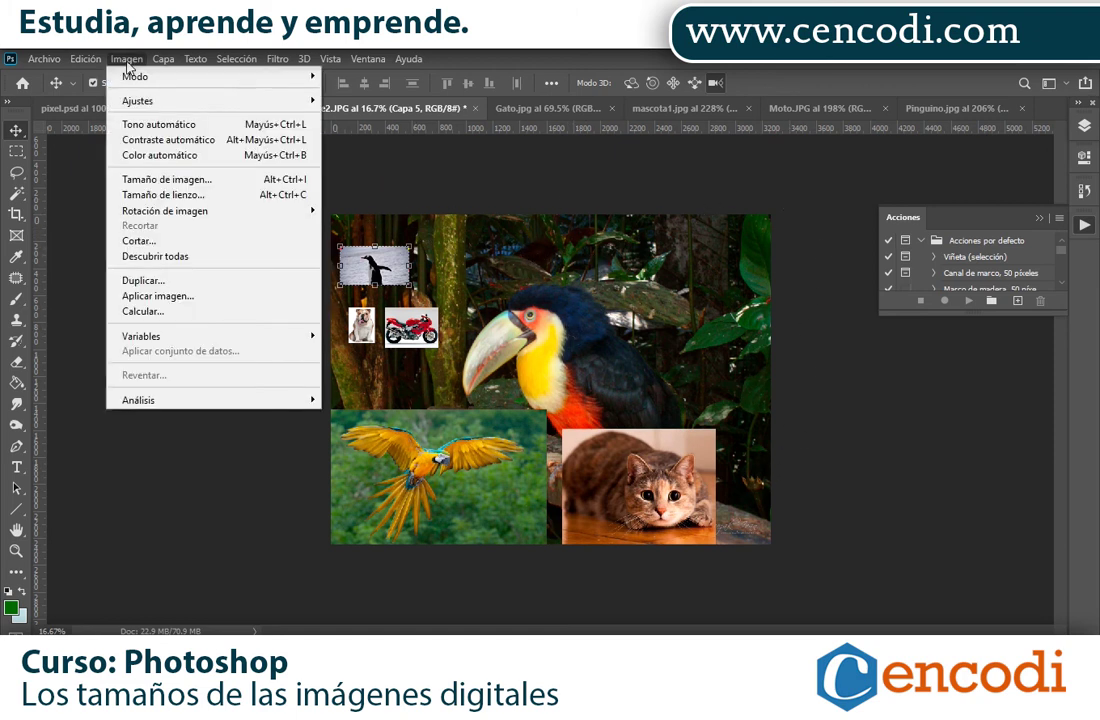
left_click(150, 176)
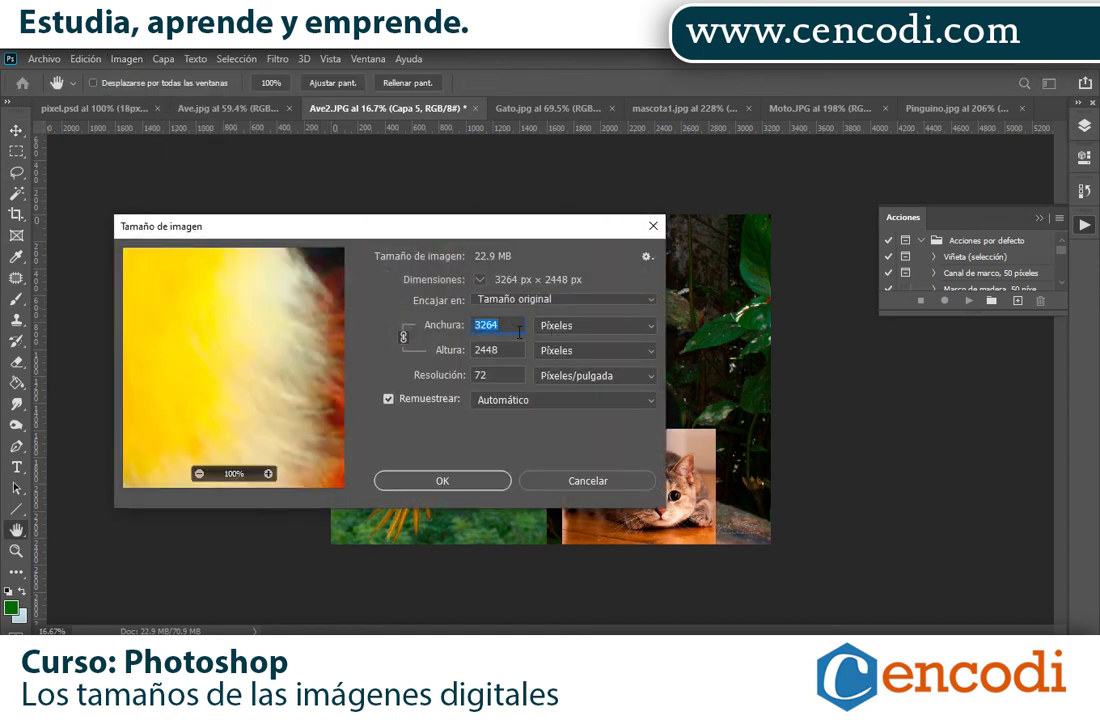
left_click(509, 327)
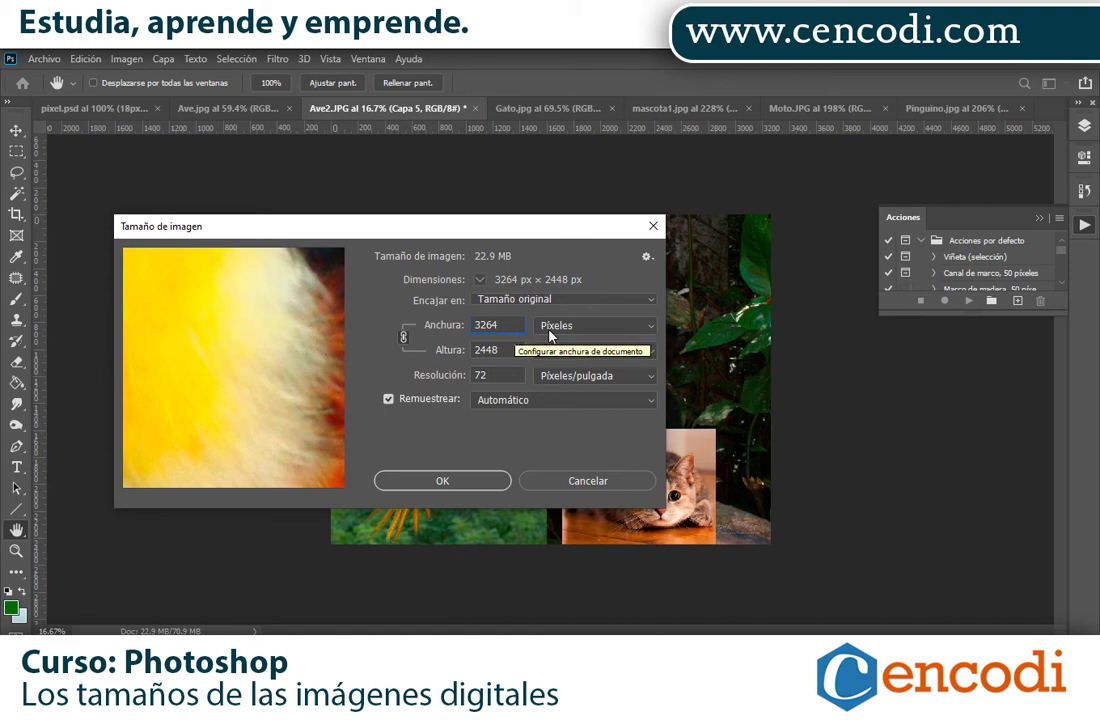
left_click(589, 336)
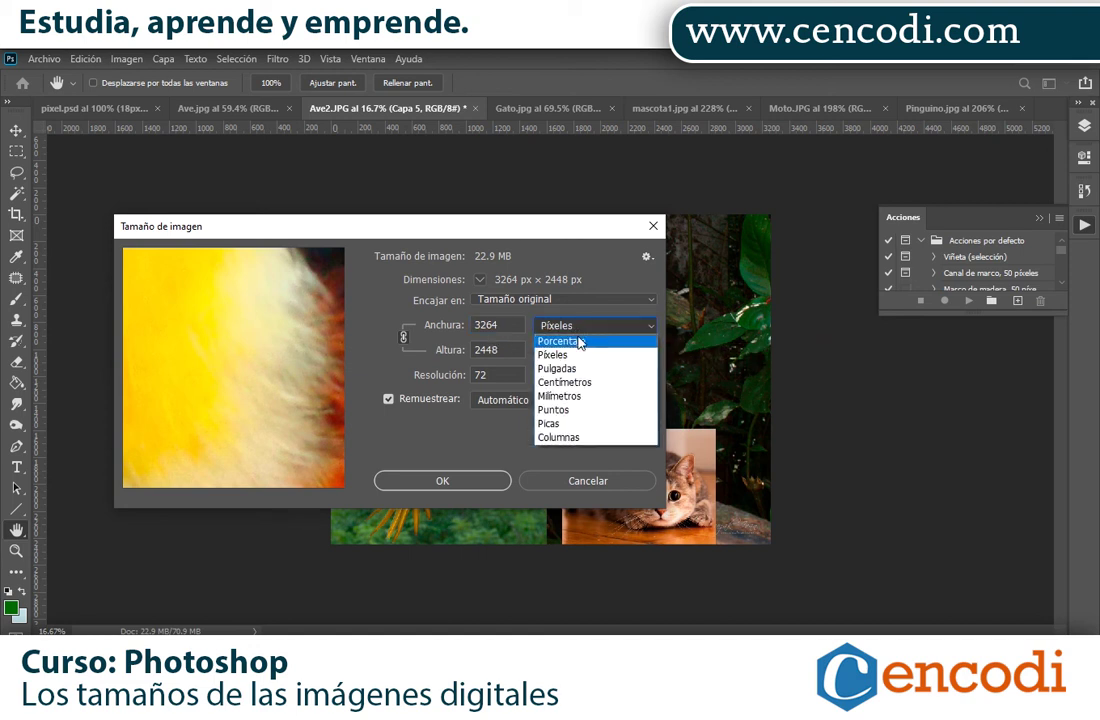
left_click(603, 383)
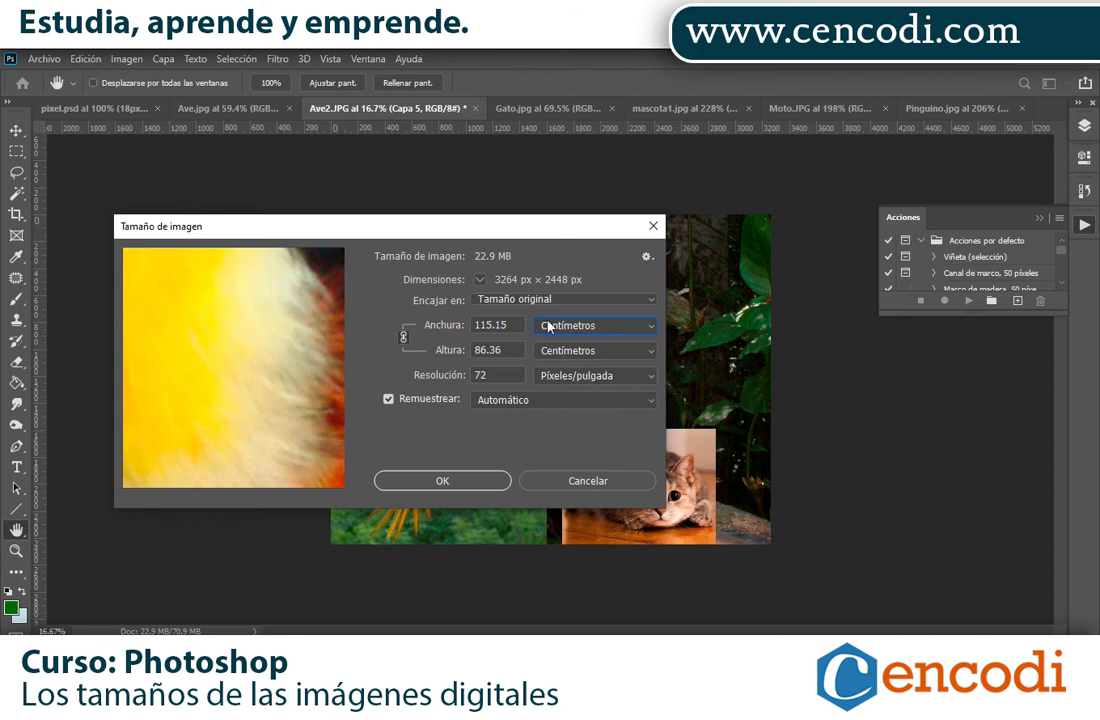
double_click(521, 325)
double_click(486, 350)
left_click(518, 323)
double_click(518, 324)
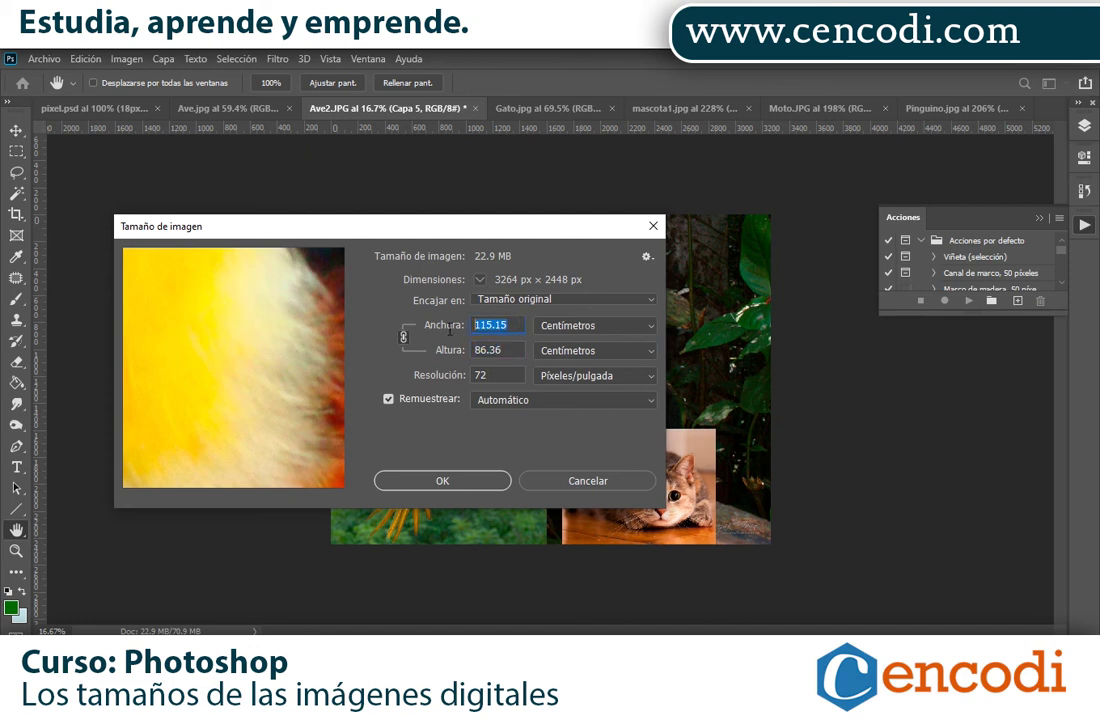
left_click(520, 325)
left_click(520, 349)
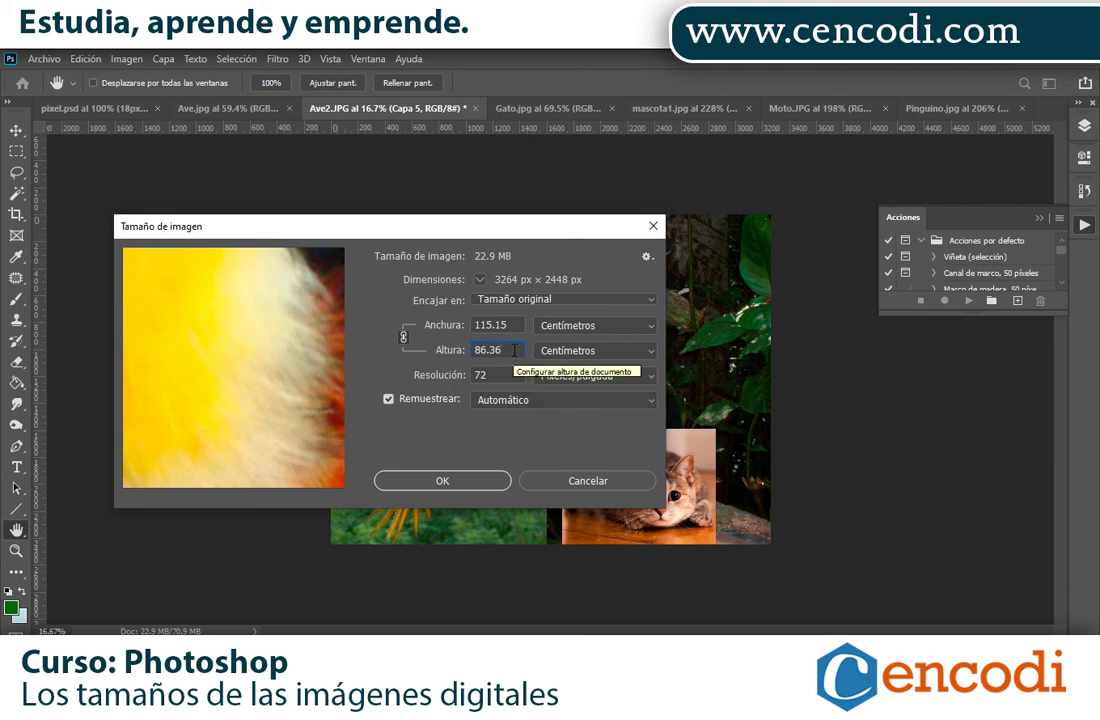
left_click(653, 226)
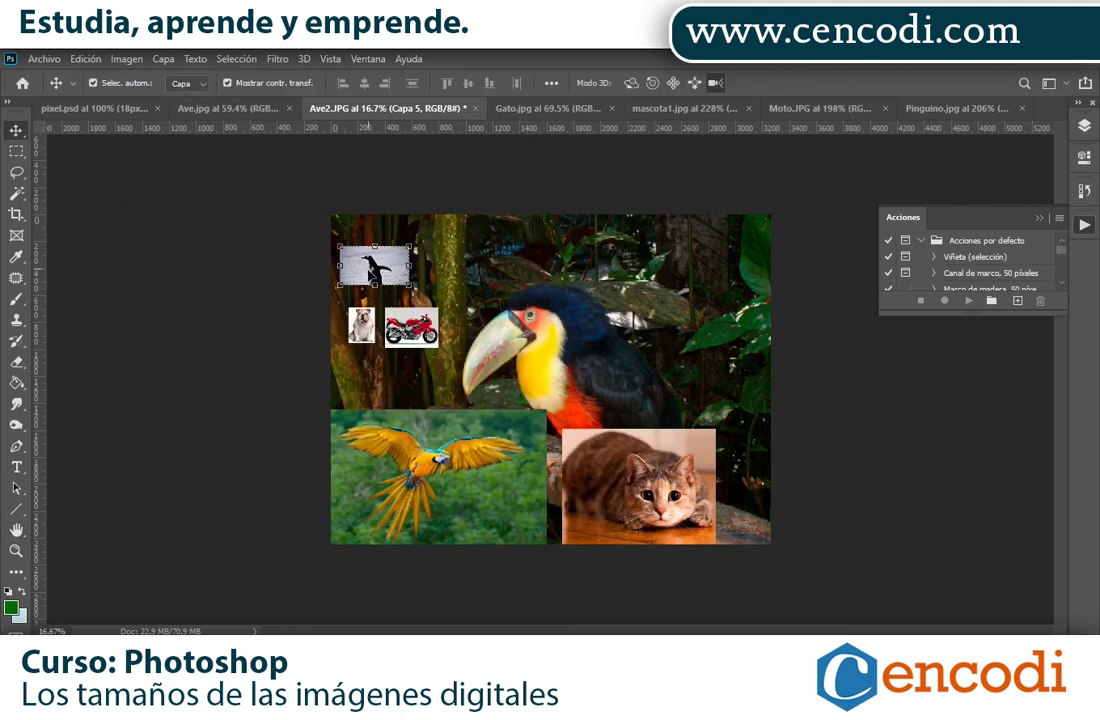
- Show the Pinguino.jpg penguin's image size in centimetres: 18.06 × 10.16 cm
left_click(930, 108)
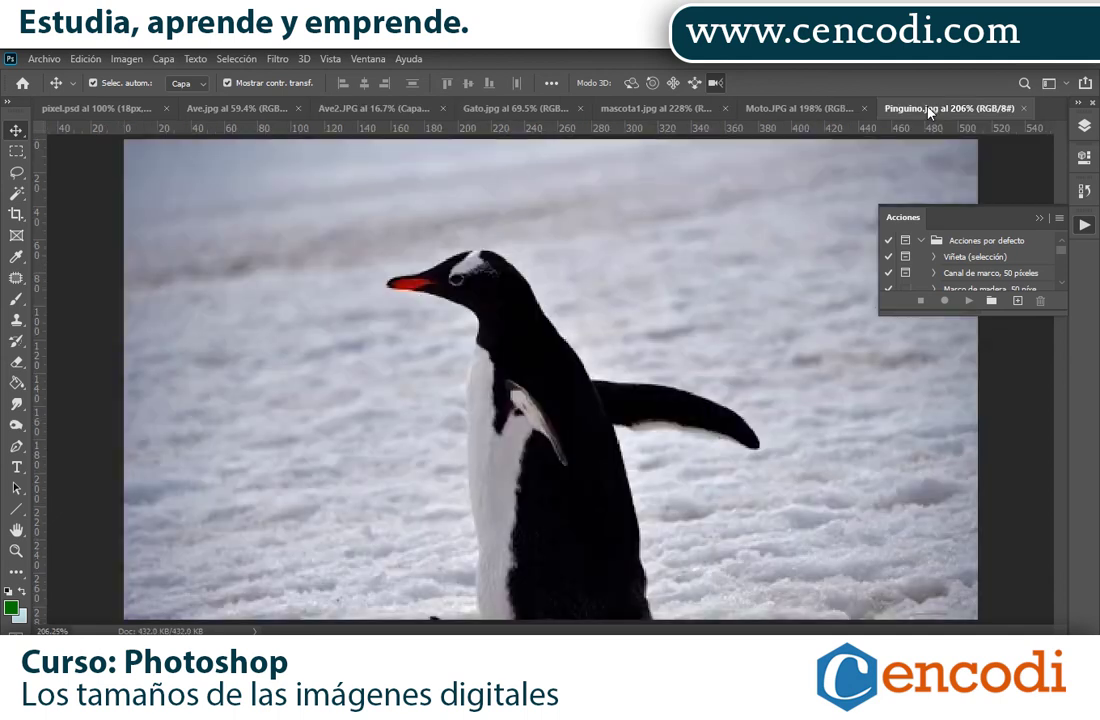
left_click(126, 59)
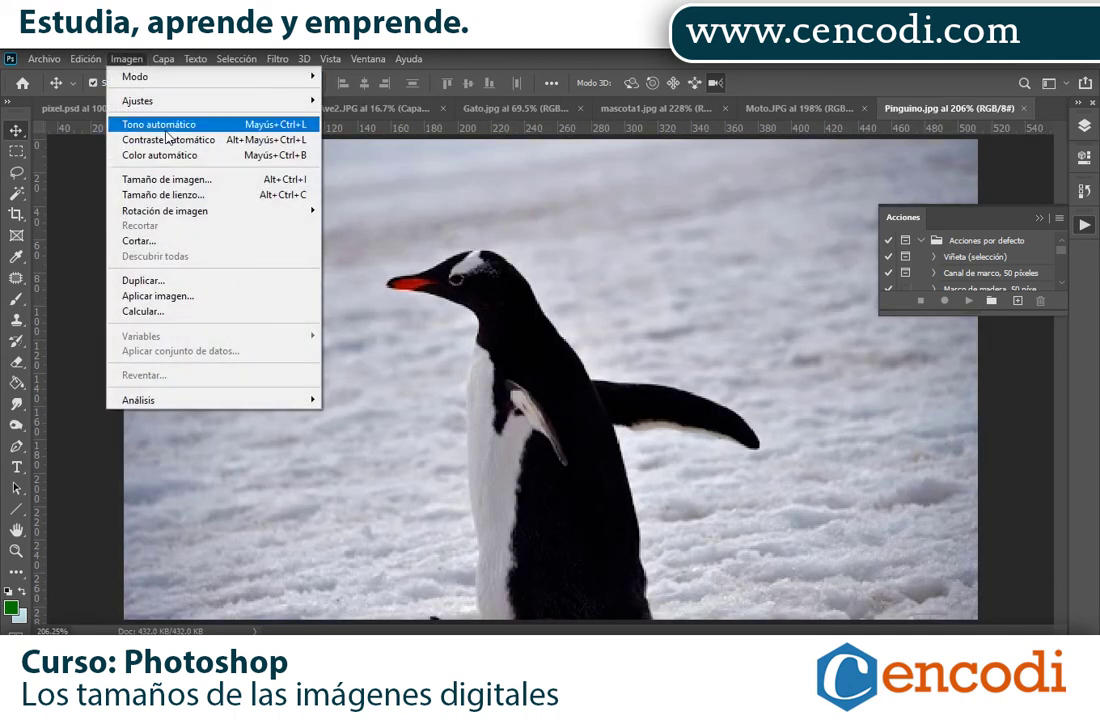
left_click(160, 178)
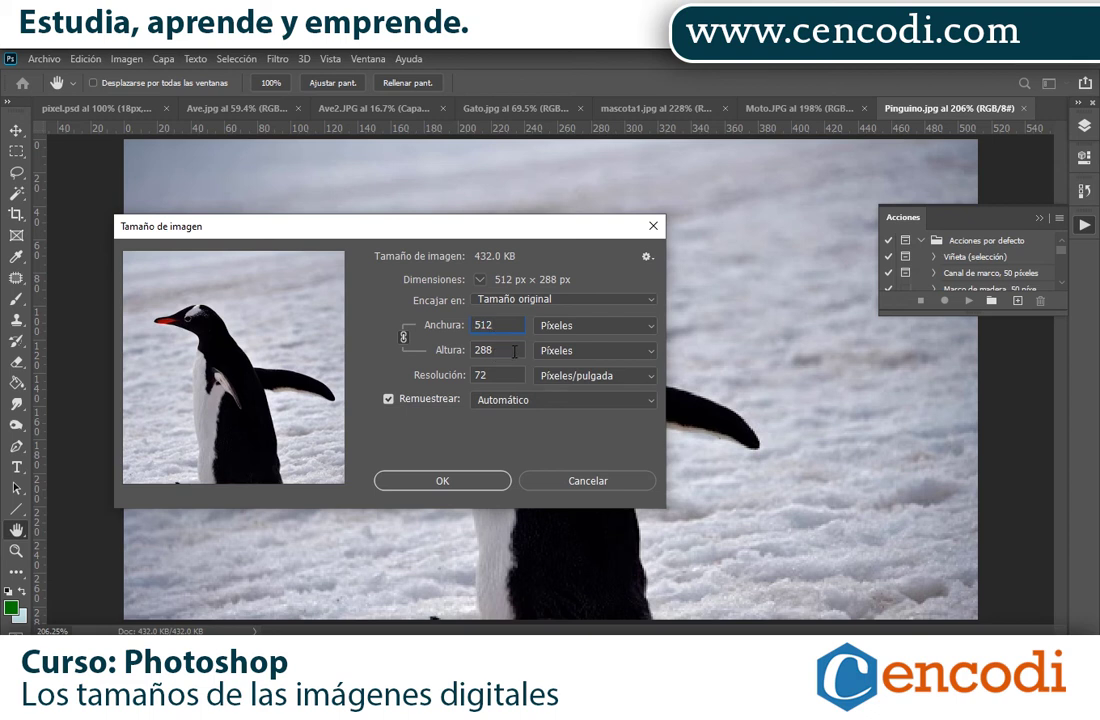
left_click(564, 326)
left_click(577, 383)
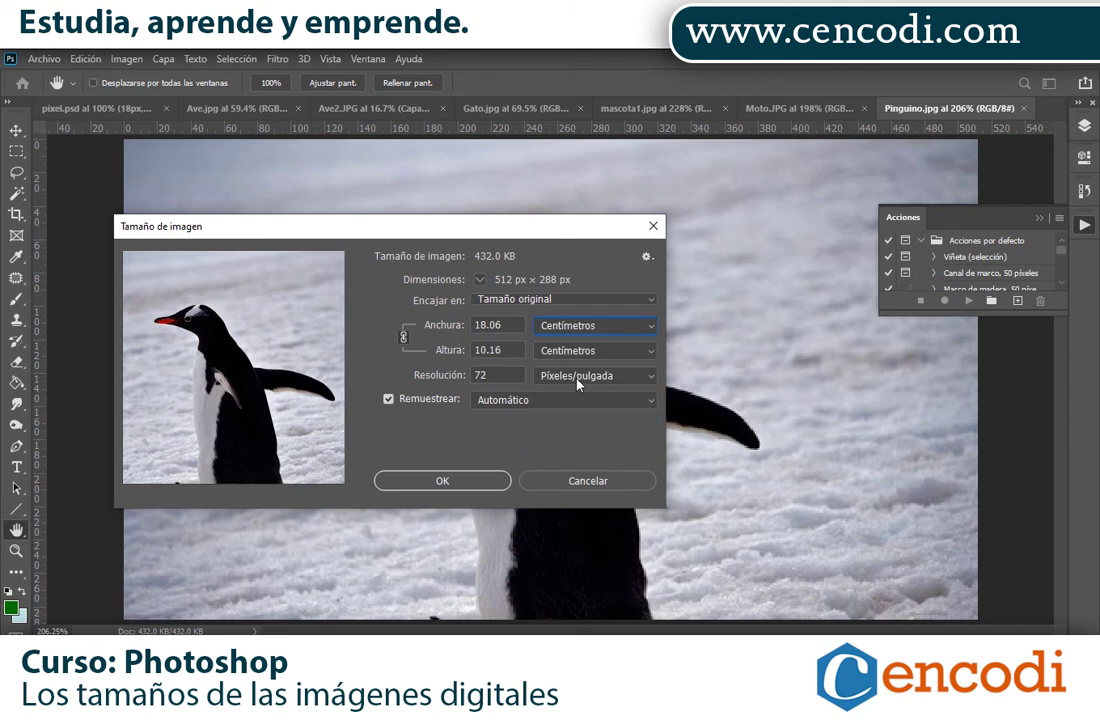
left_click(506, 323)
left_click(512, 351)
double_click(484, 352)
- Read the Moto.JPG motorcycle's size in centimetres, 2.85 × 2.14 cm at 356 pixels/inch
key("Escape")
left_click(808, 108)
left_click(126, 58)
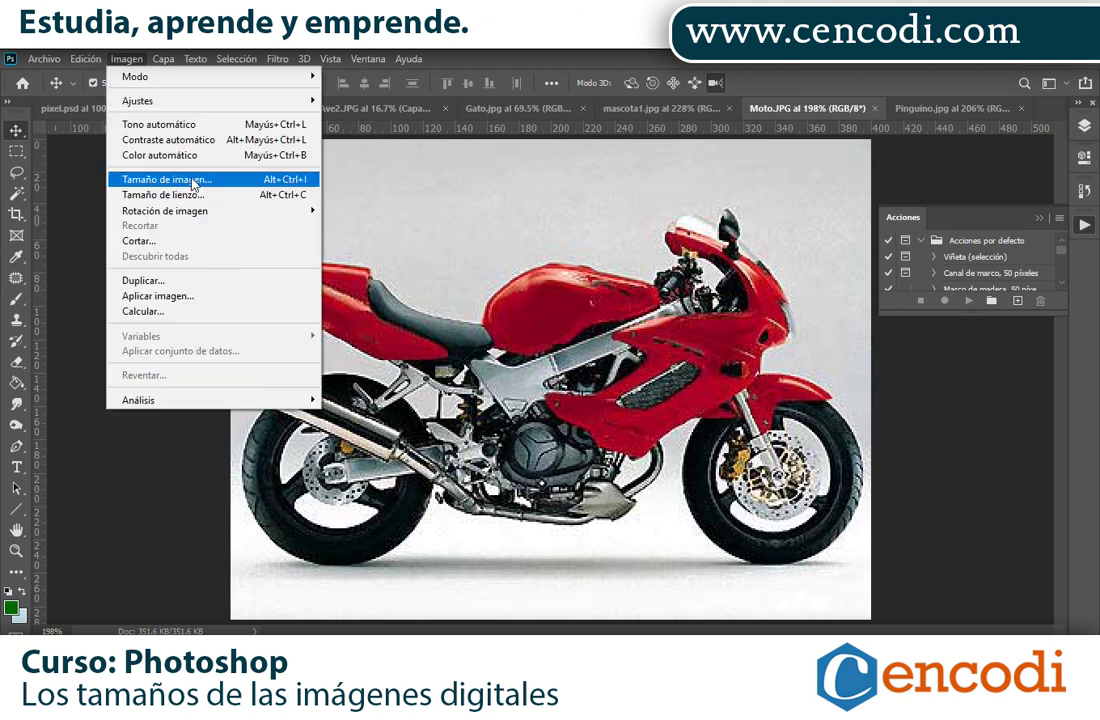
left_click(193, 181)
left_click(565, 325)
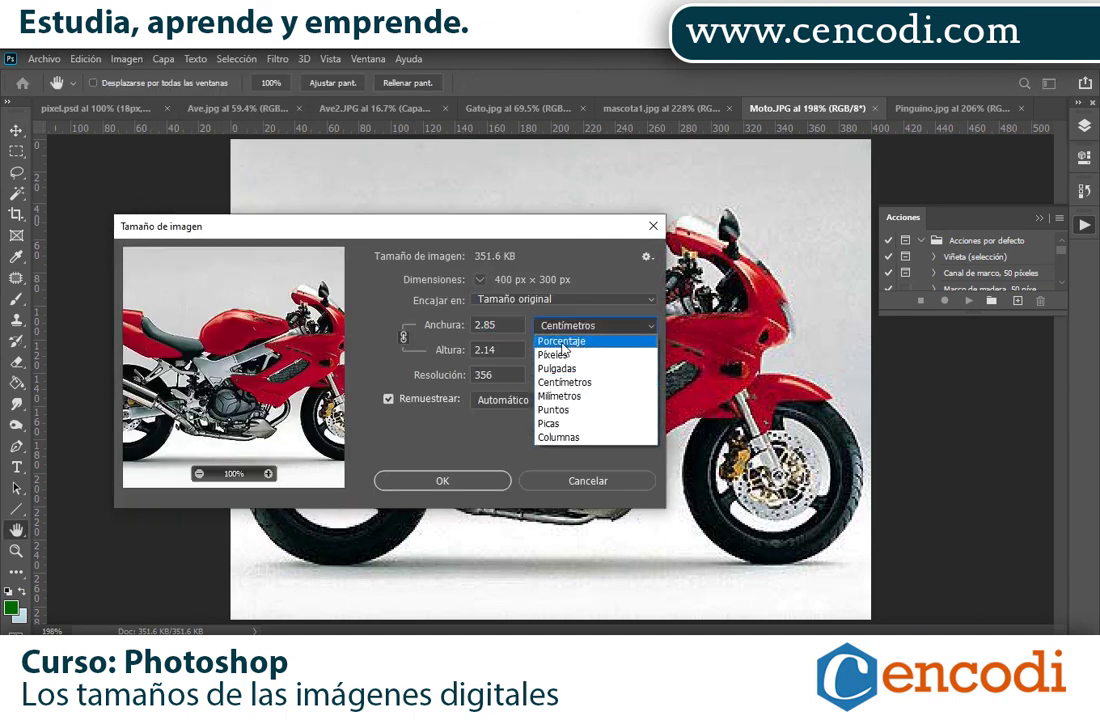
left_click(565, 382)
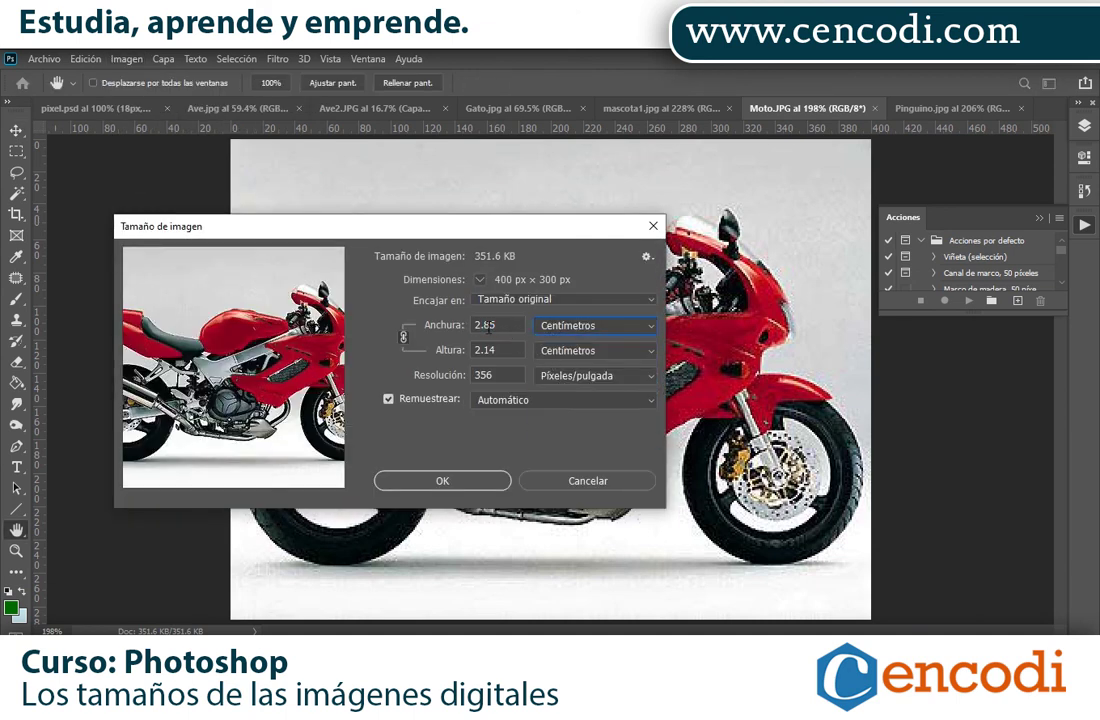
double_click(501, 354)
double_click(509, 330)
double_click(516, 347)
key("Return")
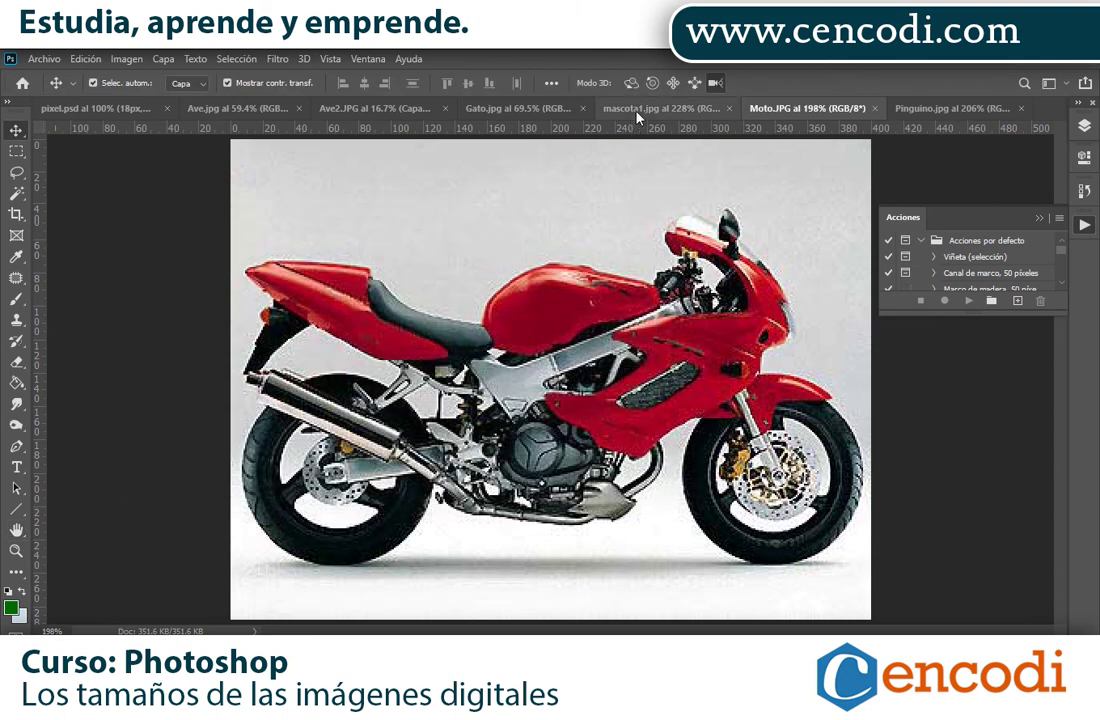
- Compare the mascota1.jpg bulldog's size in pixels and centimetres: 194 × 260 px, 6.84 × 9.17 cm
left_click(640, 112)
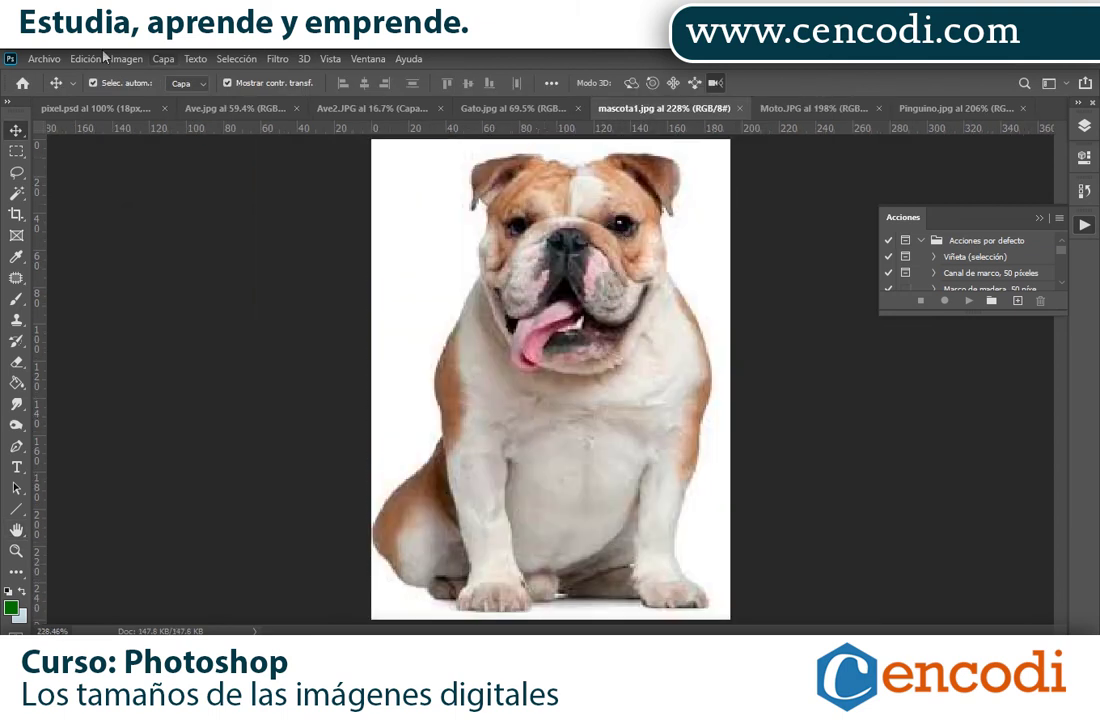
left_click(137, 62)
left_click(205, 180)
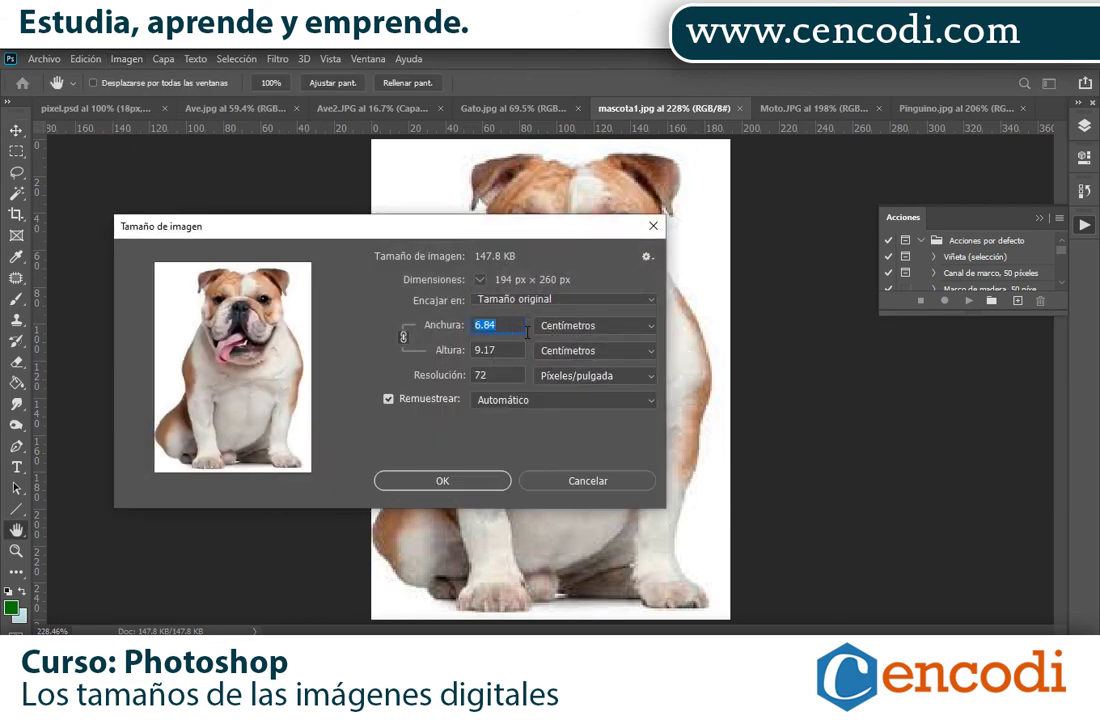
left_click(555, 326)
left_click(580, 344)
left_click(587, 344)
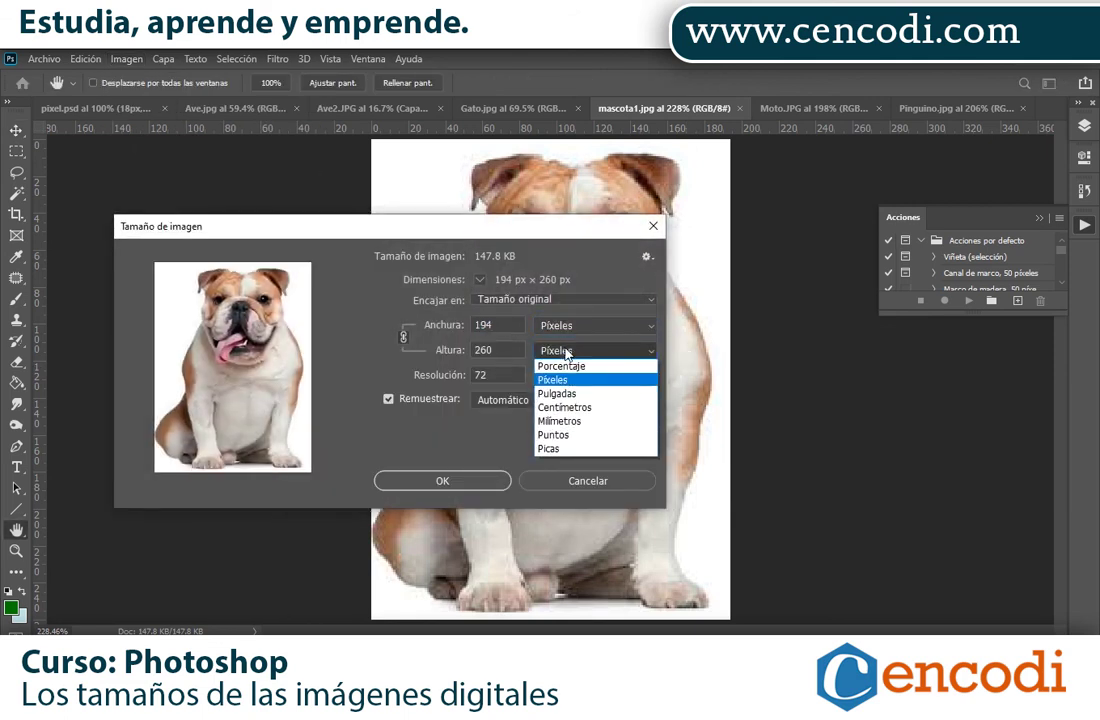
left_click(573, 409)
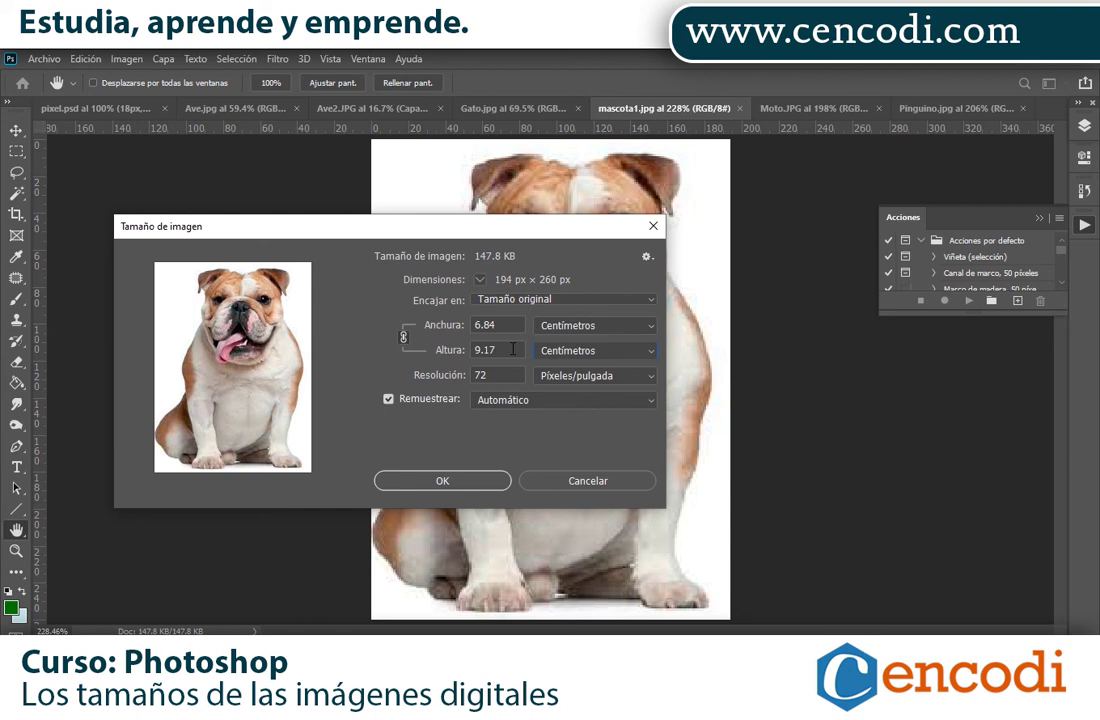
double_click(511, 352)
left_click(653, 230)
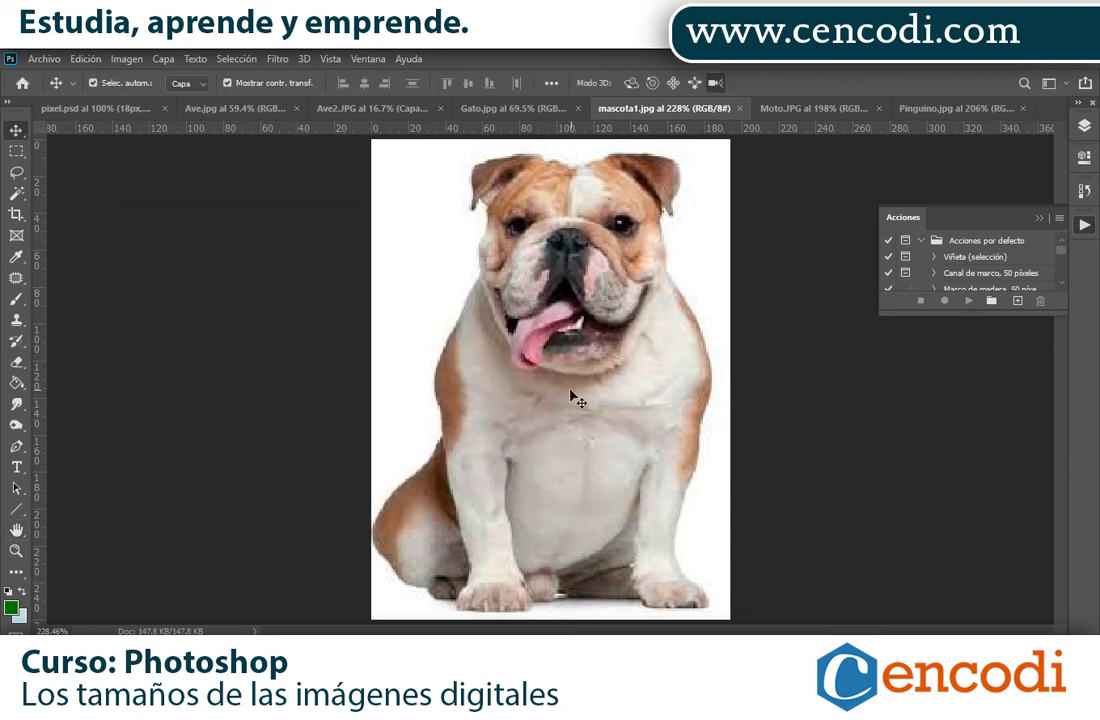
- Browse the toucan collage and the other open photos, ending on Gato.jpg
left_click(503, 108)
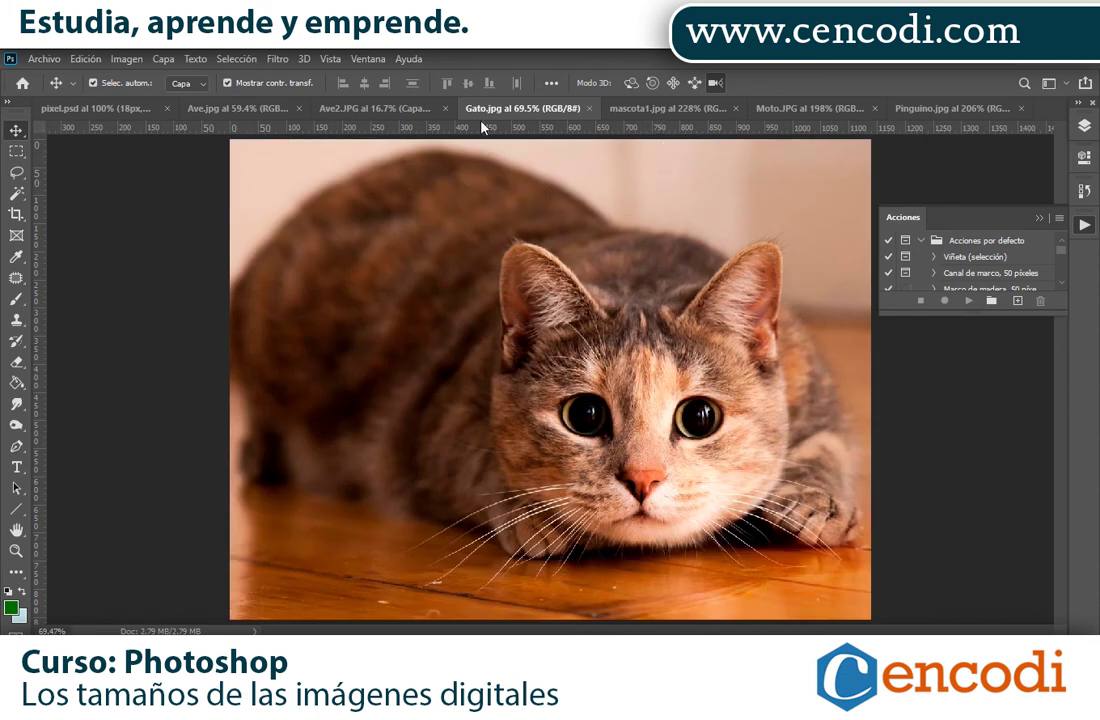
left_click(385, 108)
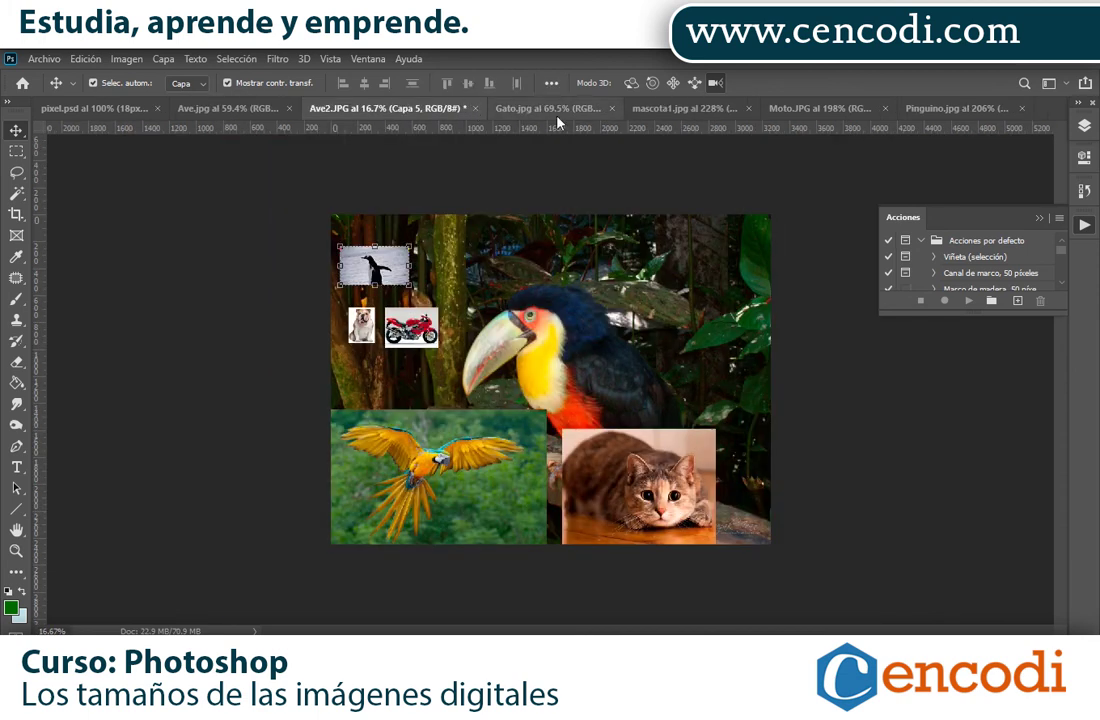
left_click(985, 108)
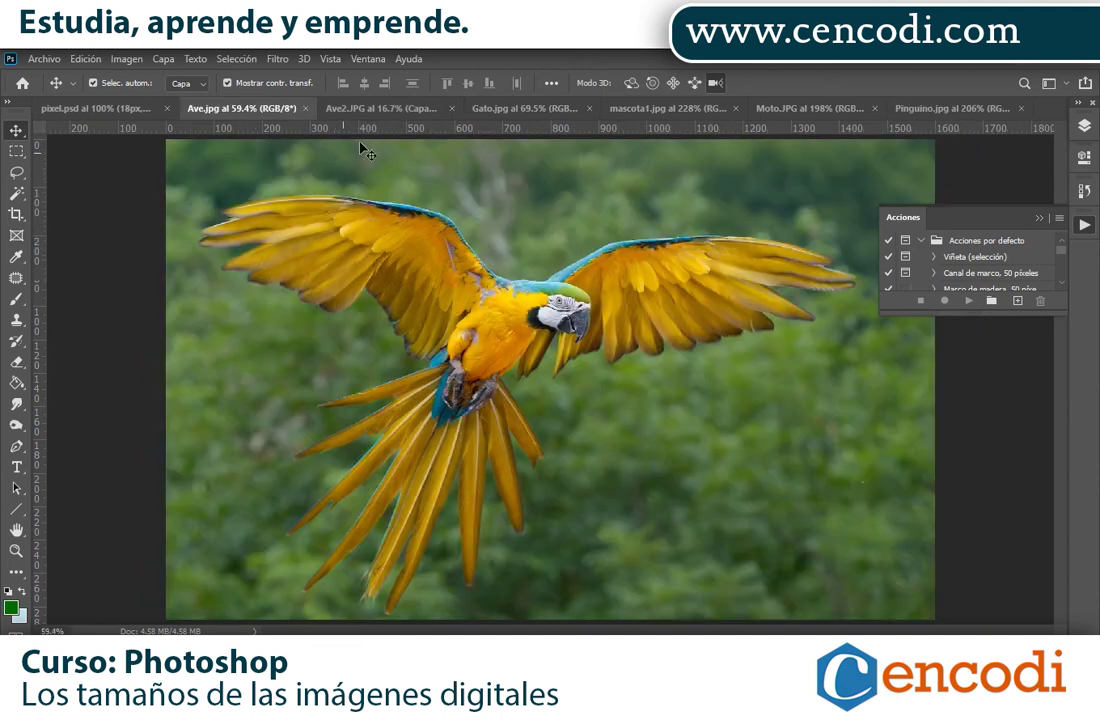
left_click(368, 108)
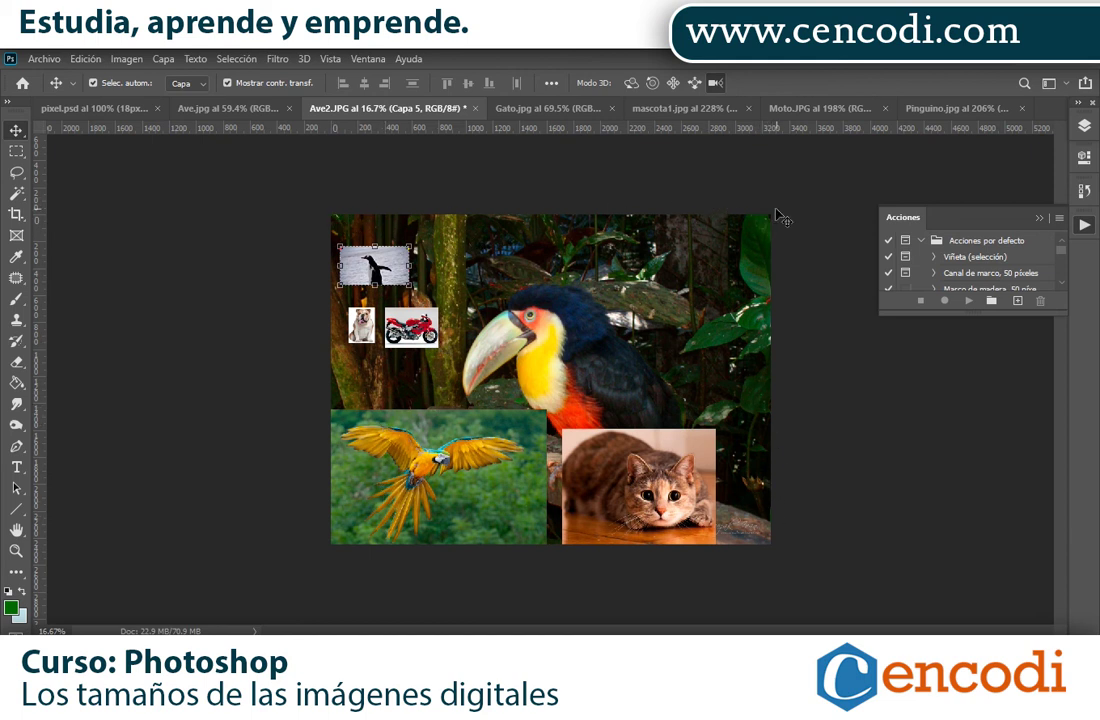
right_click(452, 410)
left_click(575, 500)
left_click(665, 108)
left_click(788, 108)
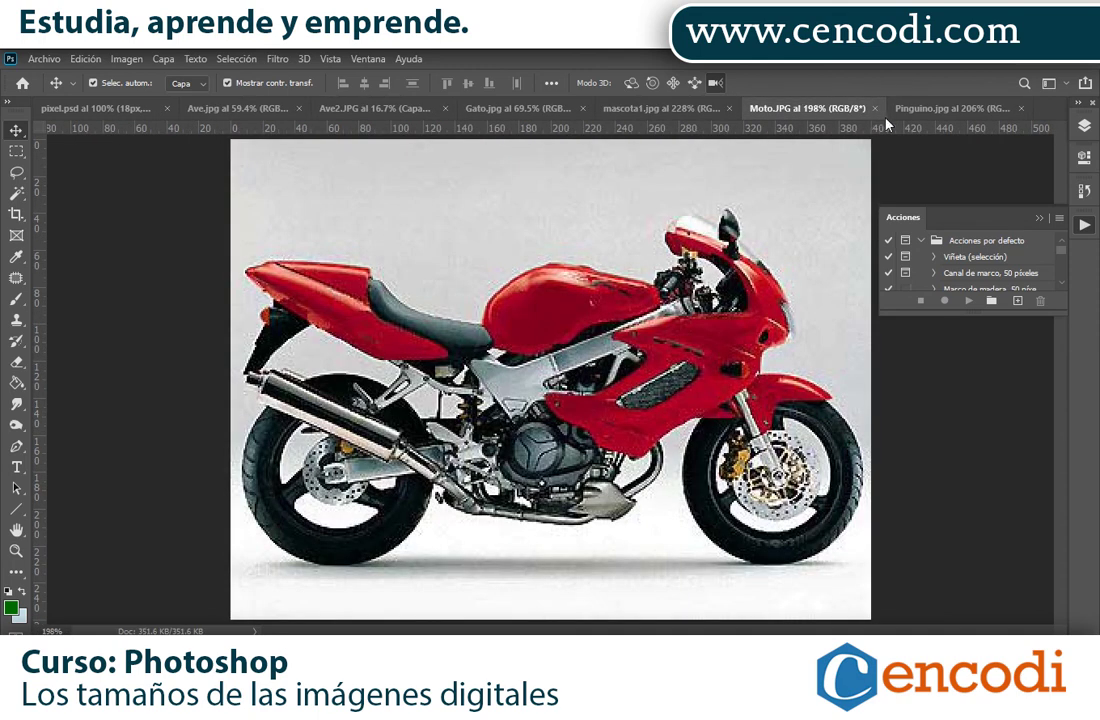
left_click(915, 108)
left_click(510, 110)
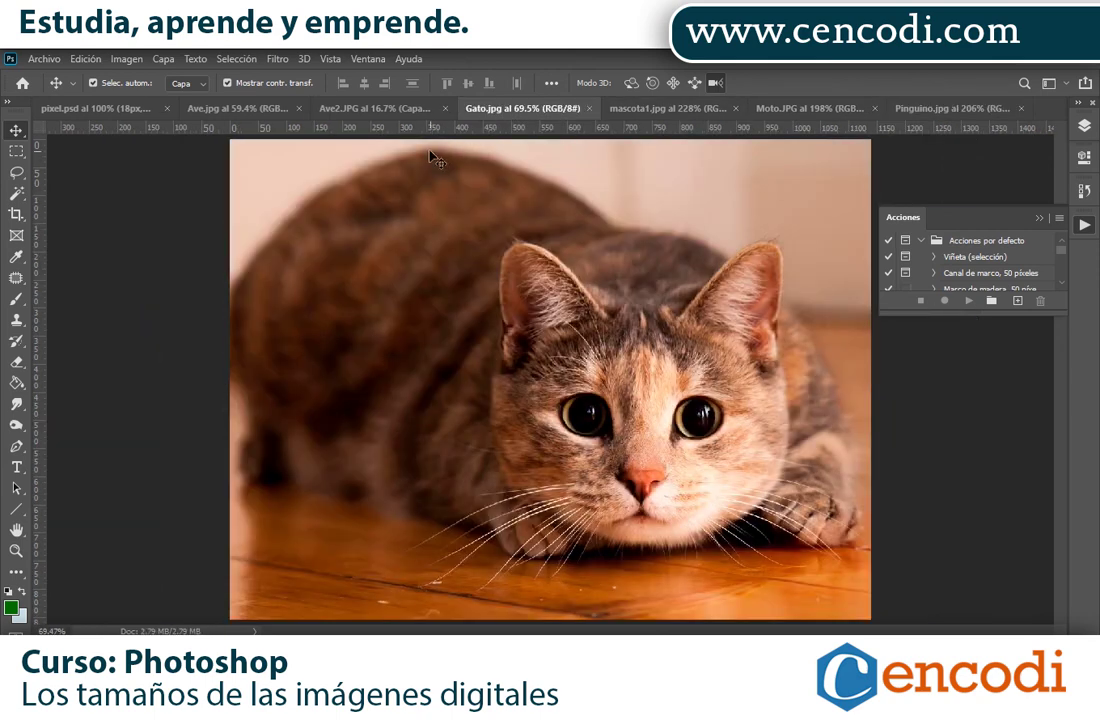
- Show the Gato.jpg cat's image size in pixels: 1140 × 855 px
left_click(126, 58)
left_click(170, 179)
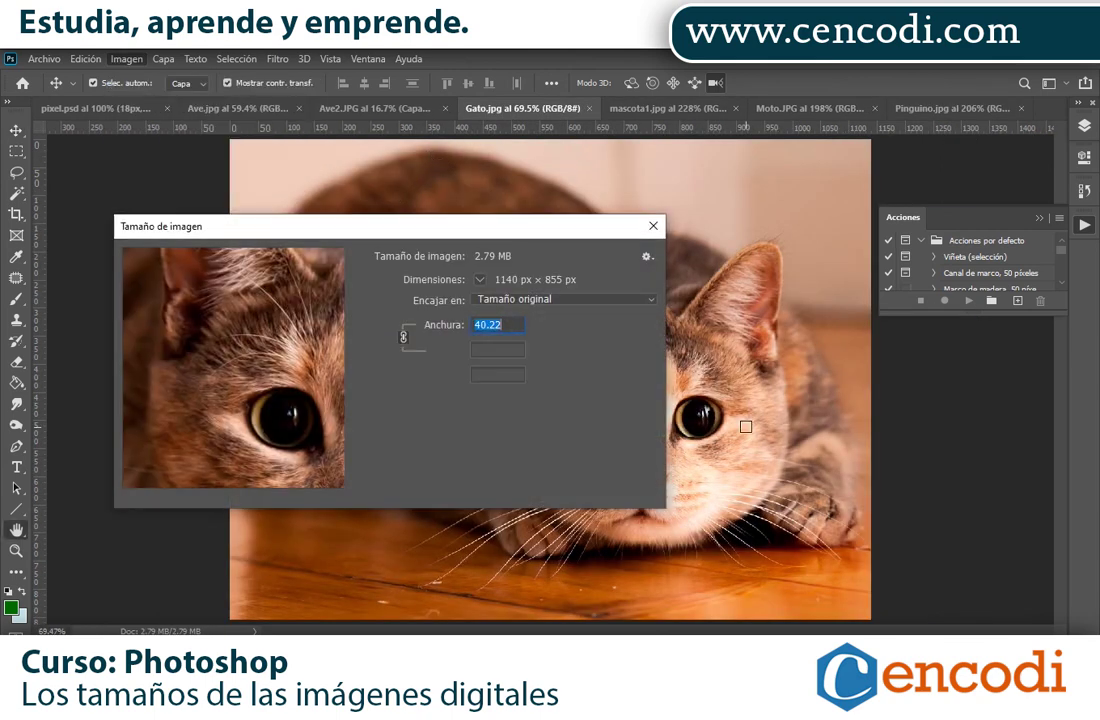
left_click(580, 327)
left_click(560, 354)
left_click(440, 324)
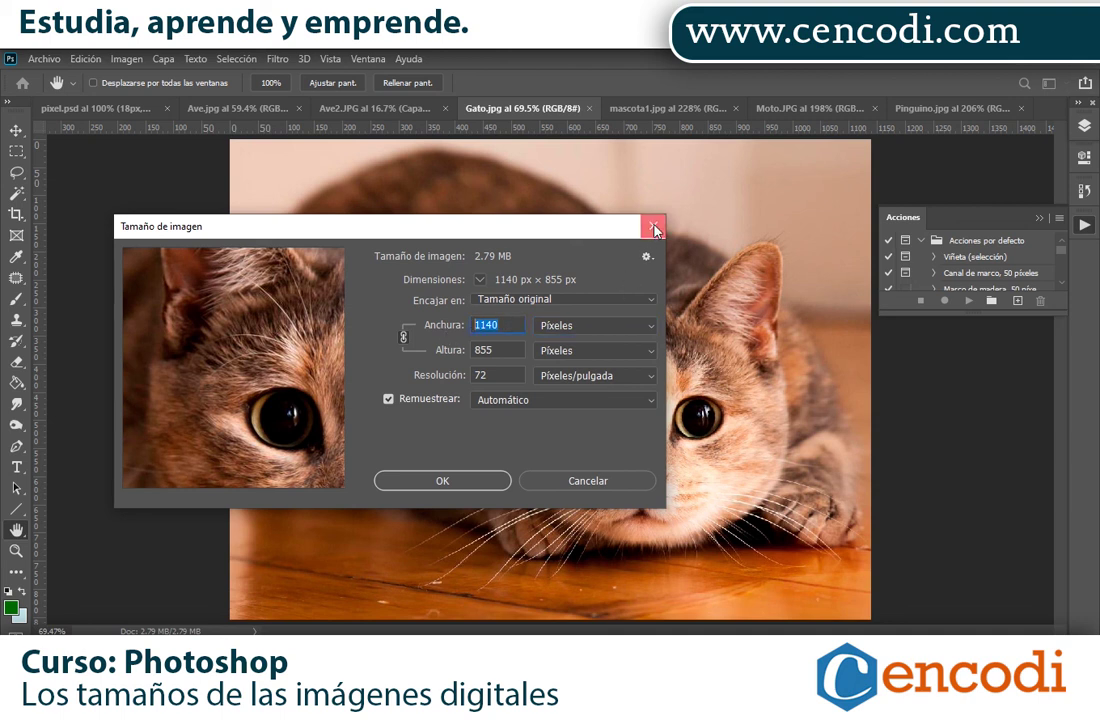